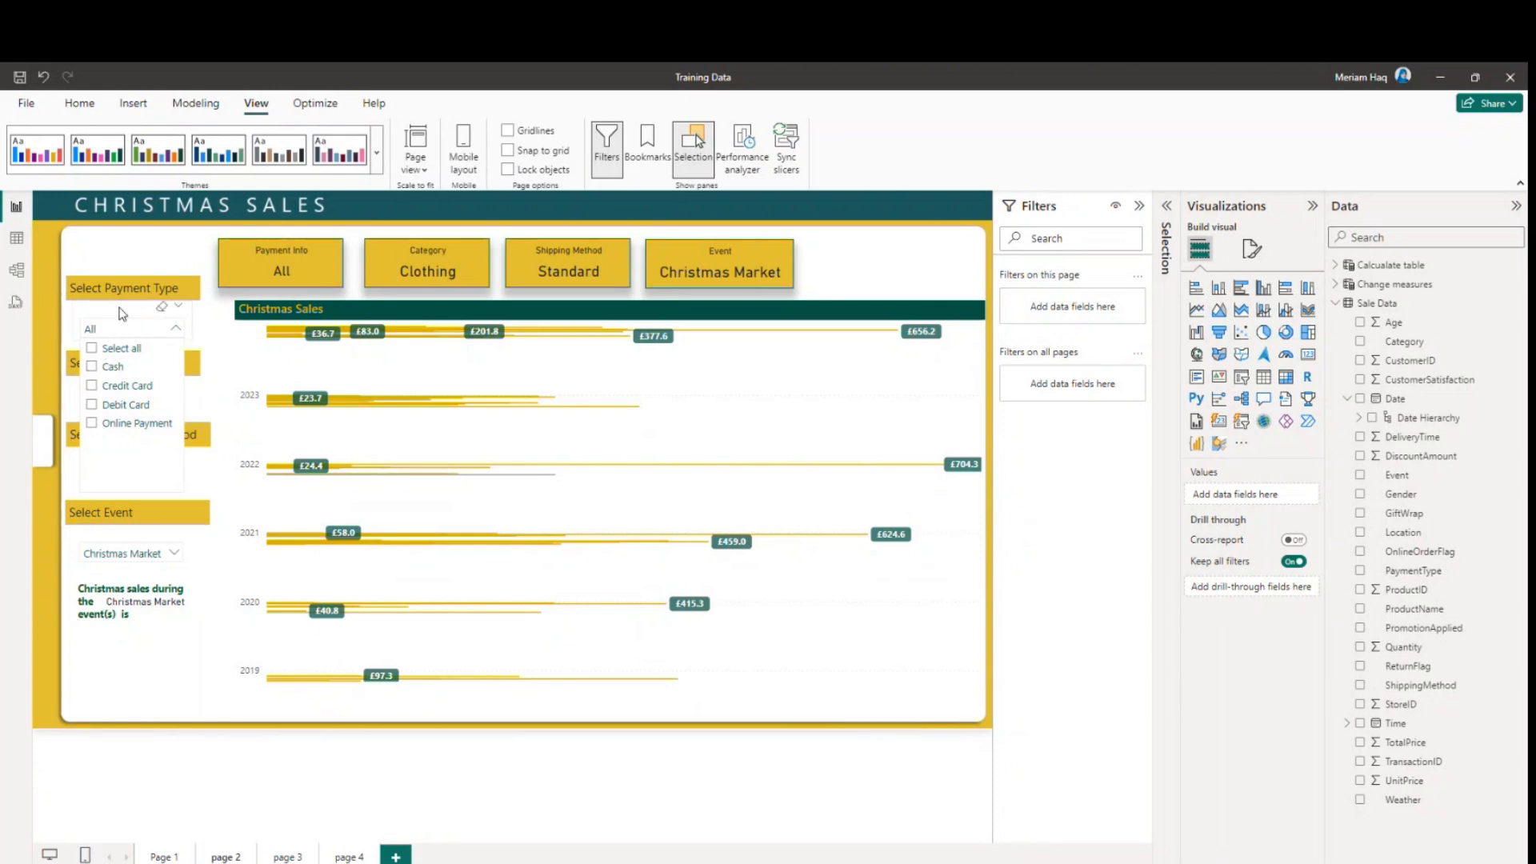
Step: Check the options of the payment type and shipping method slicers on page 2
click(175, 328)
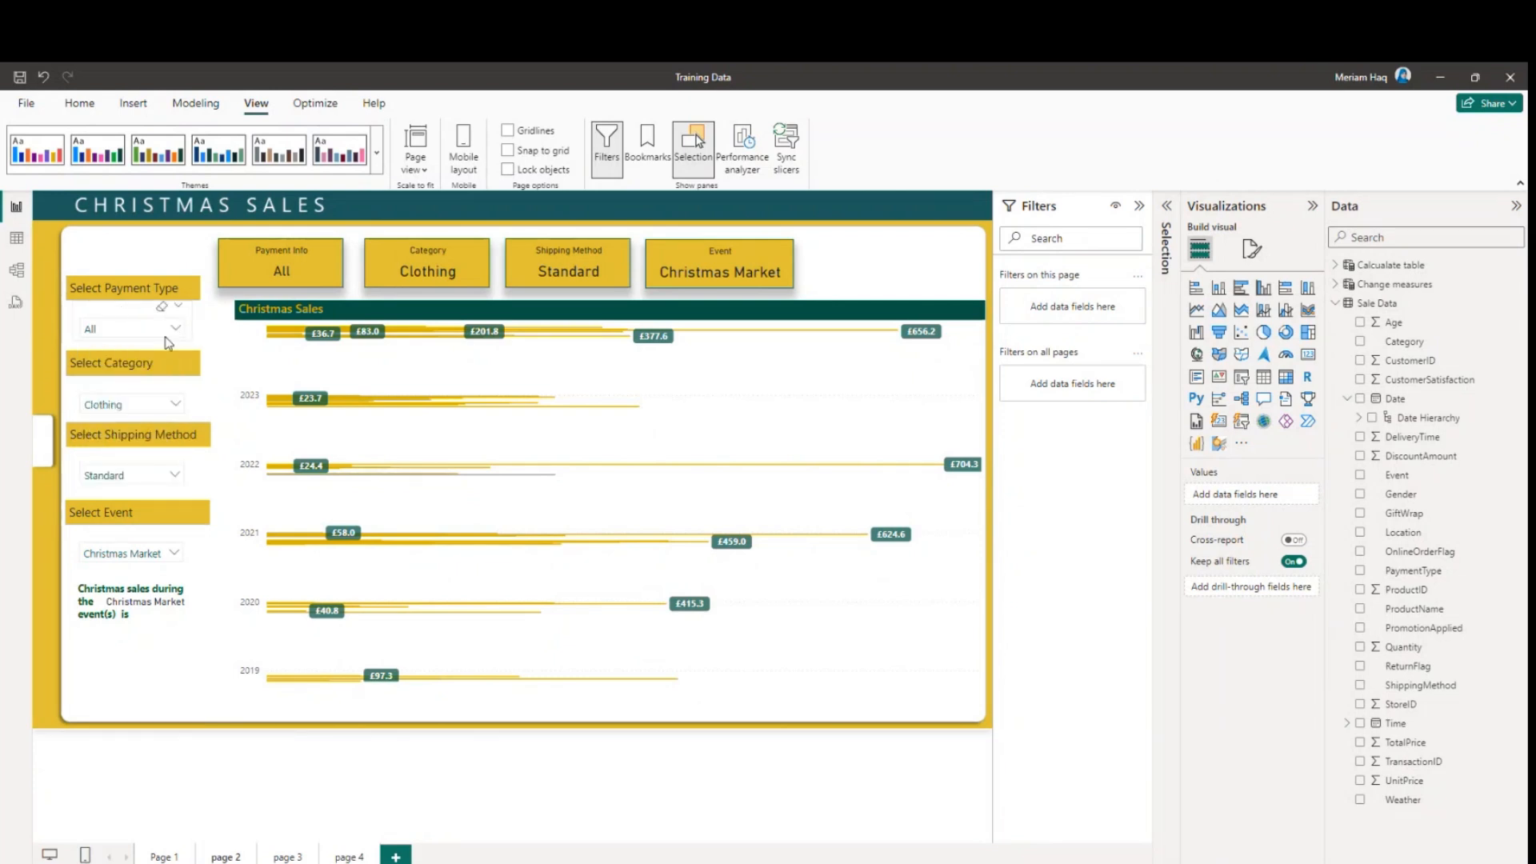
click(176, 476)
click(178, 480)
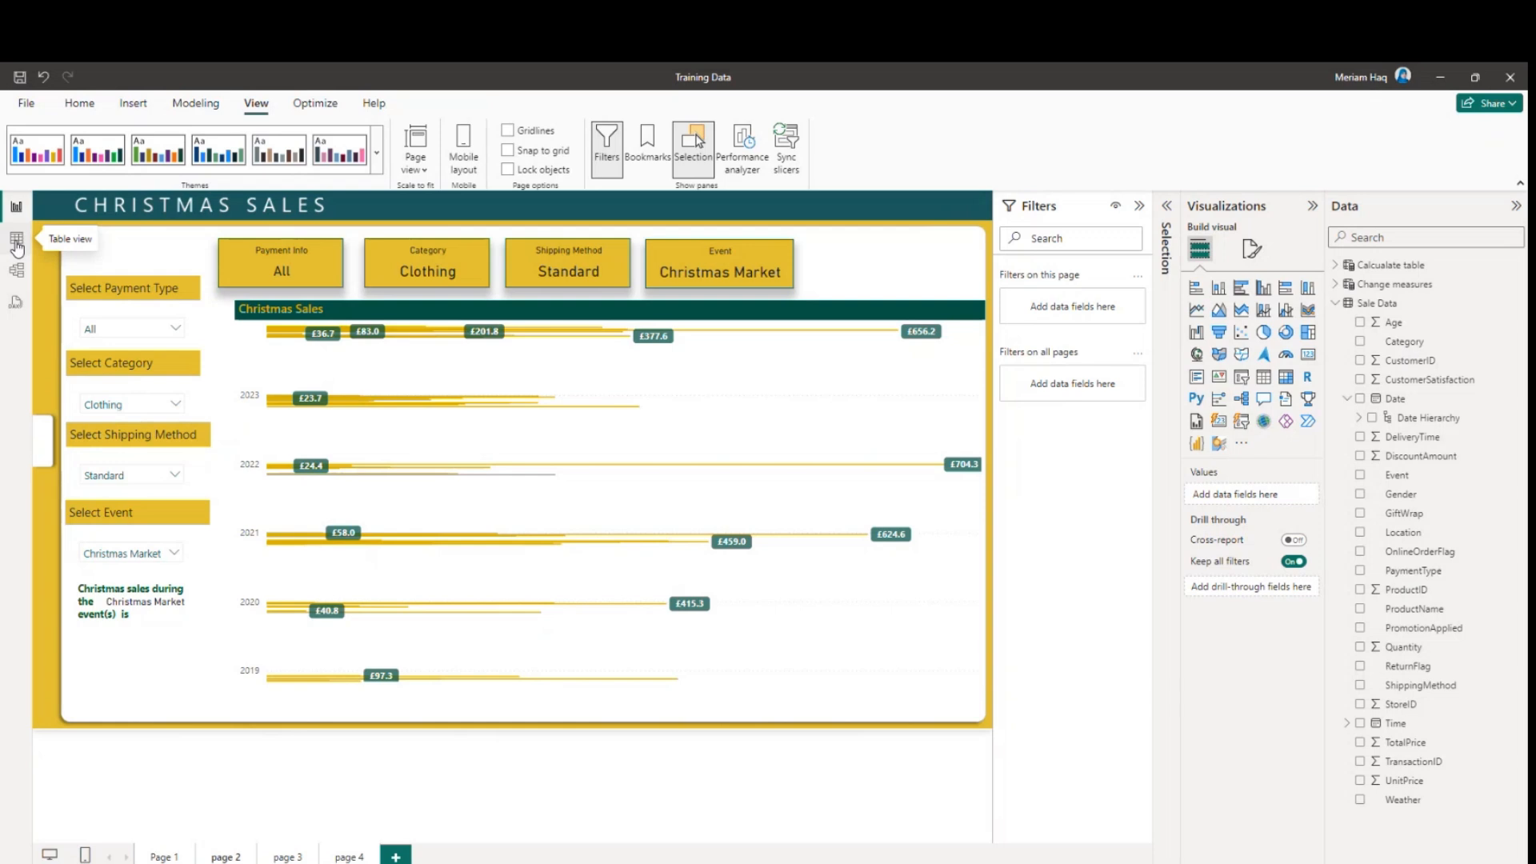
Step: Examine the Category, PaymentType and ShippingMethod columns of the Sale Data table in the table view
click(17, 240)
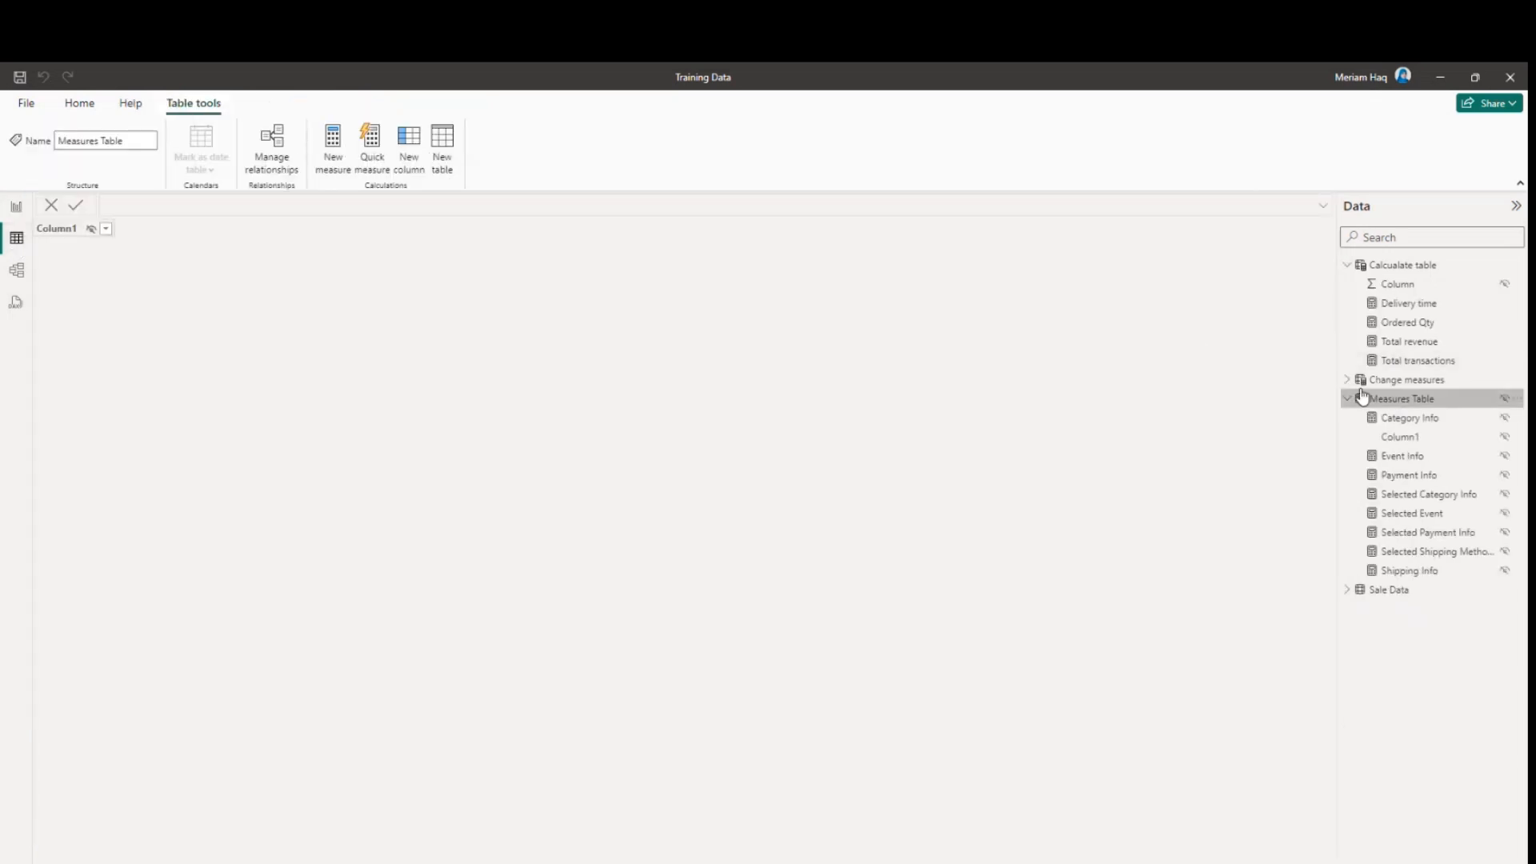
click(1348, 590)
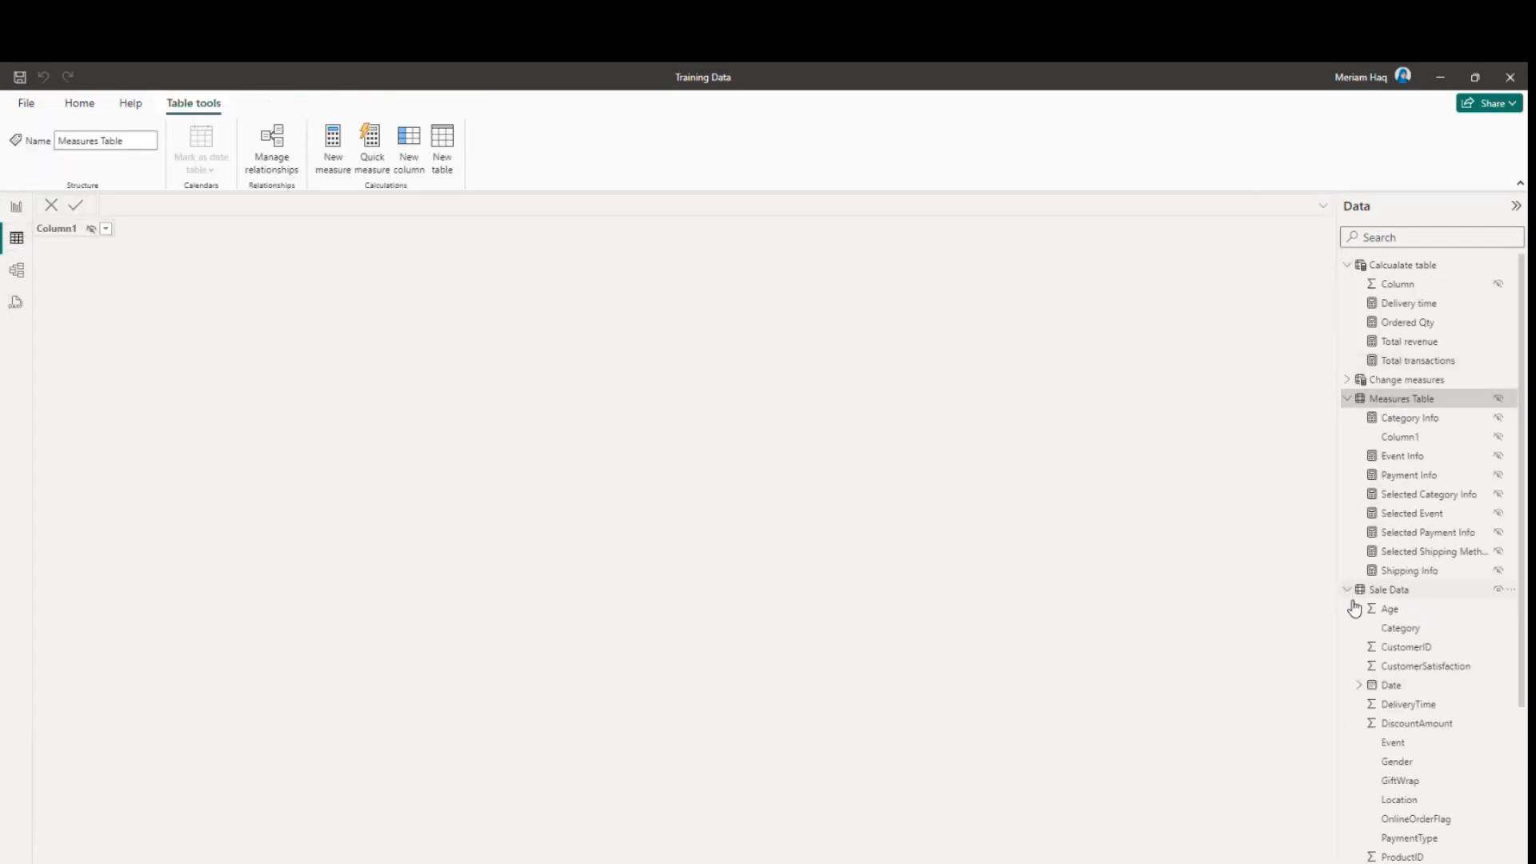
click(1402, 631)
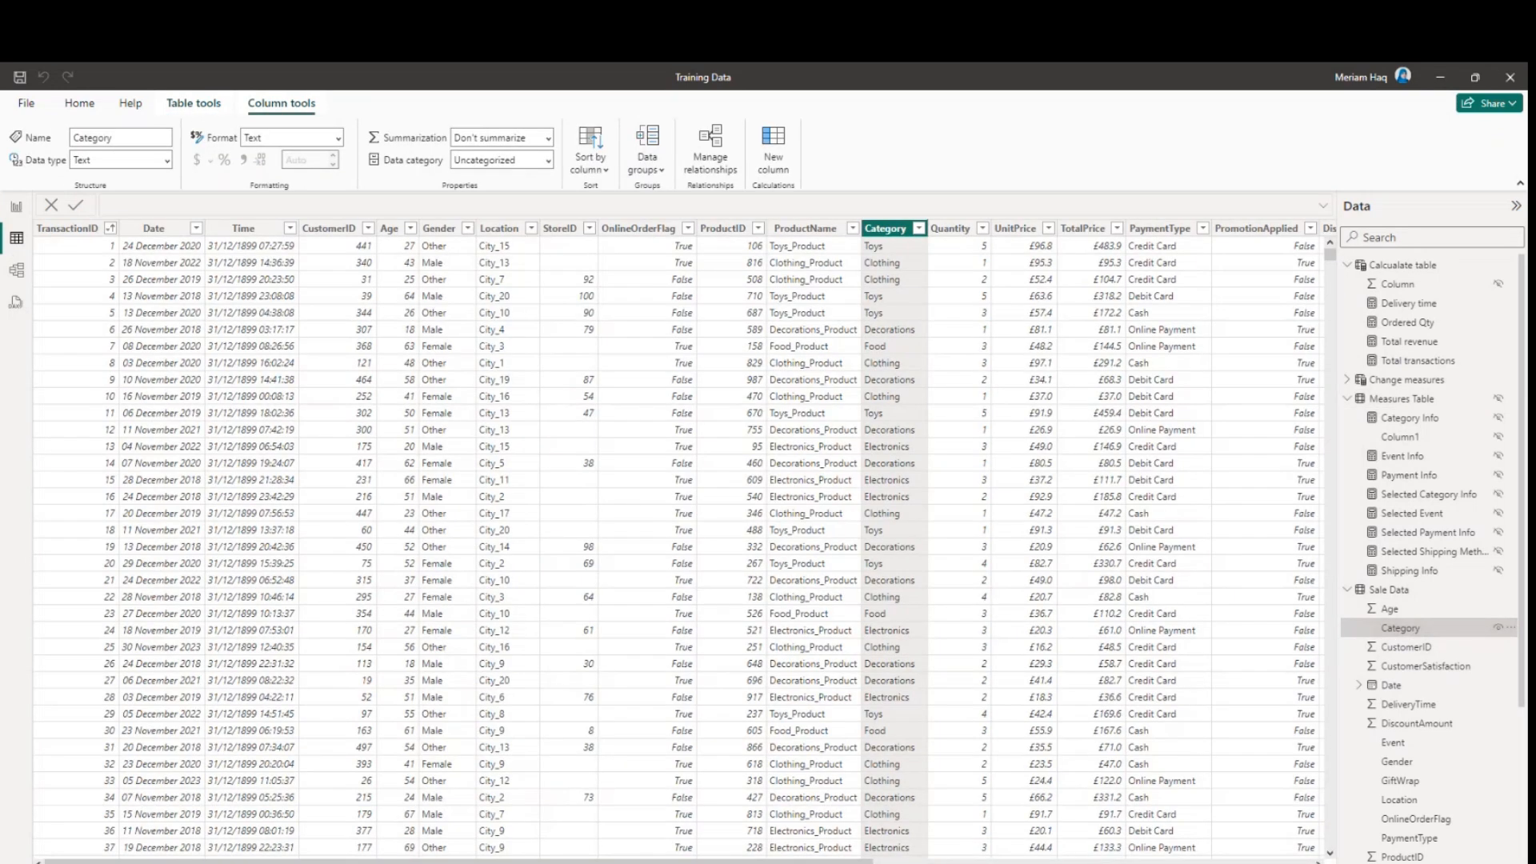
drag(456, 862, 568, 861)
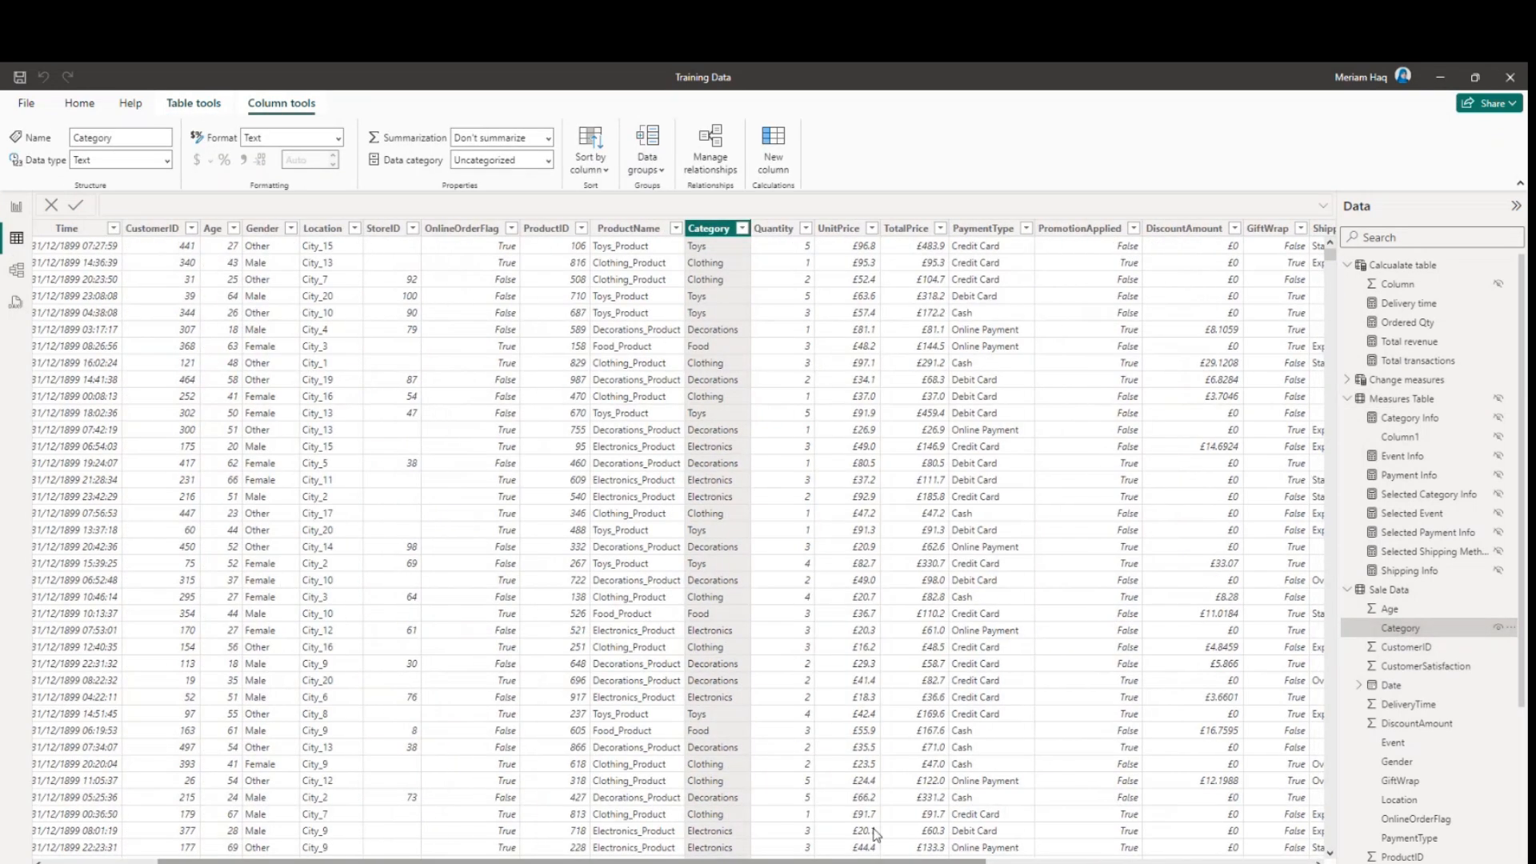
click(988, 229)
click(1027, 228)
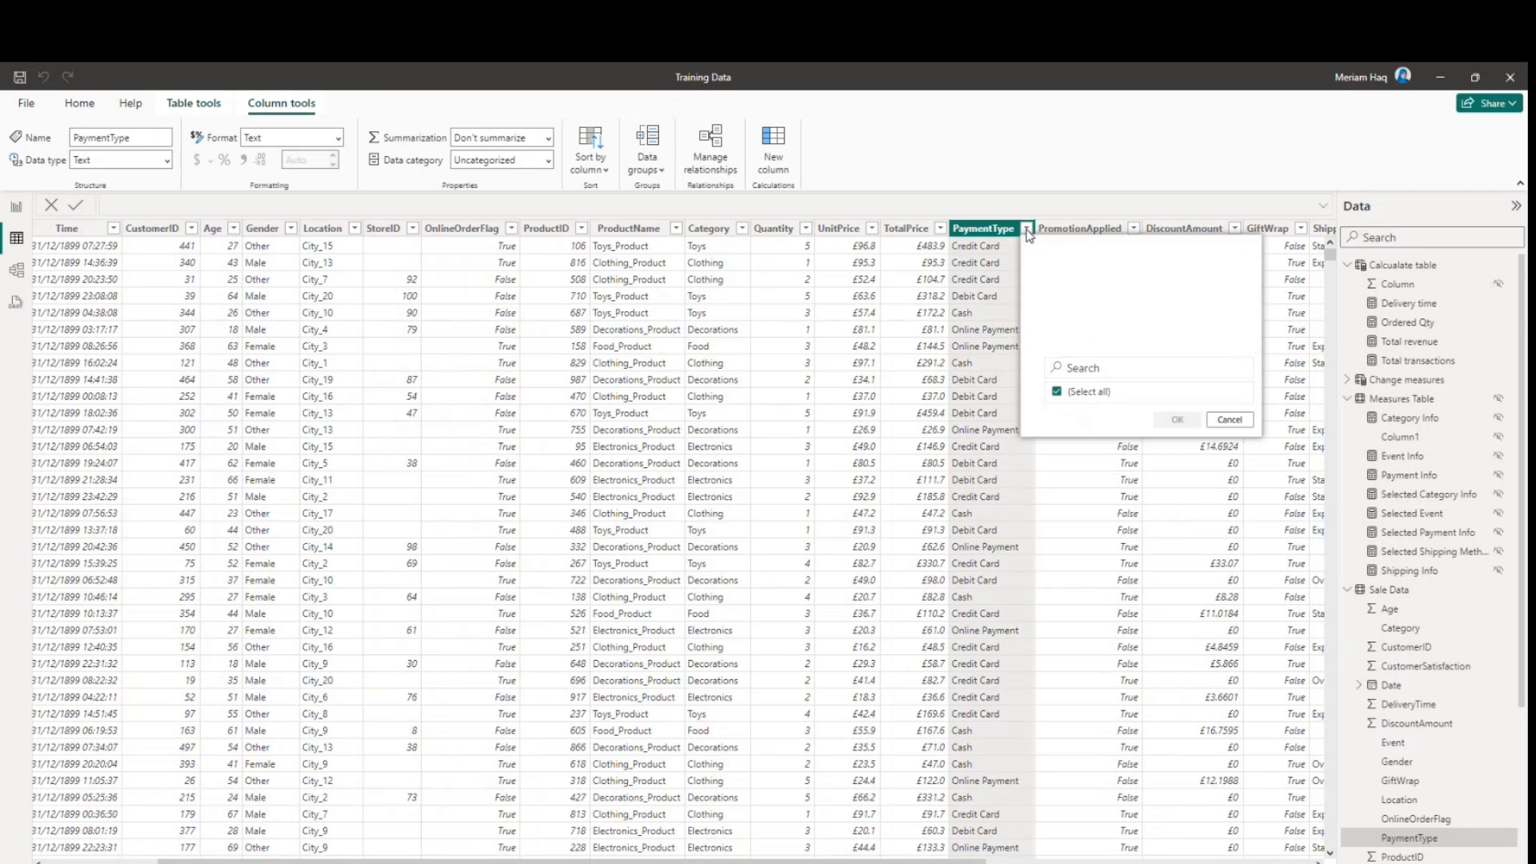
click(1229, 467)
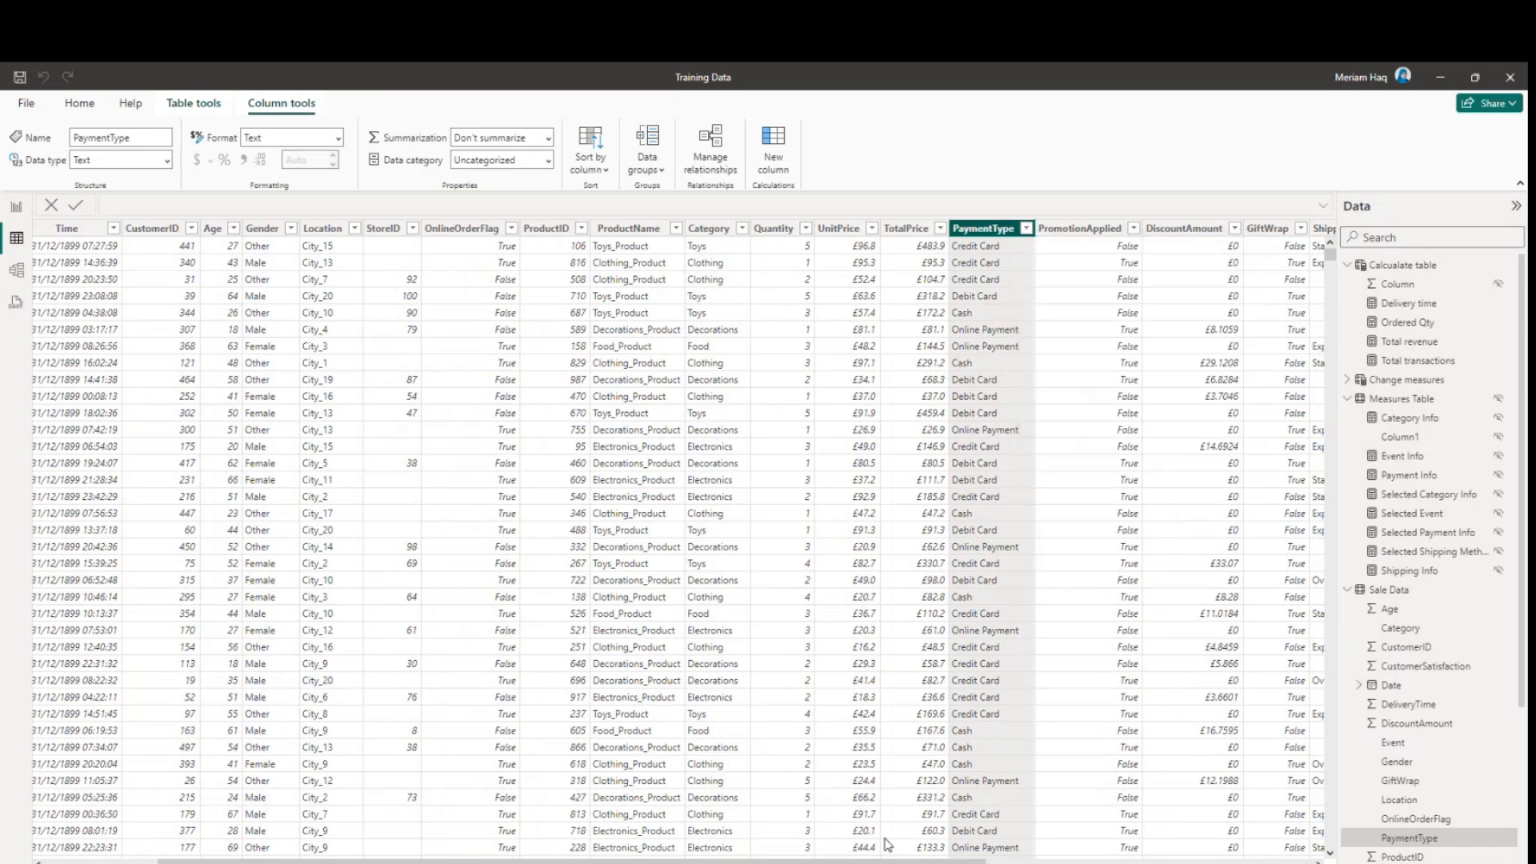
drag(560, 861, 724, 861)
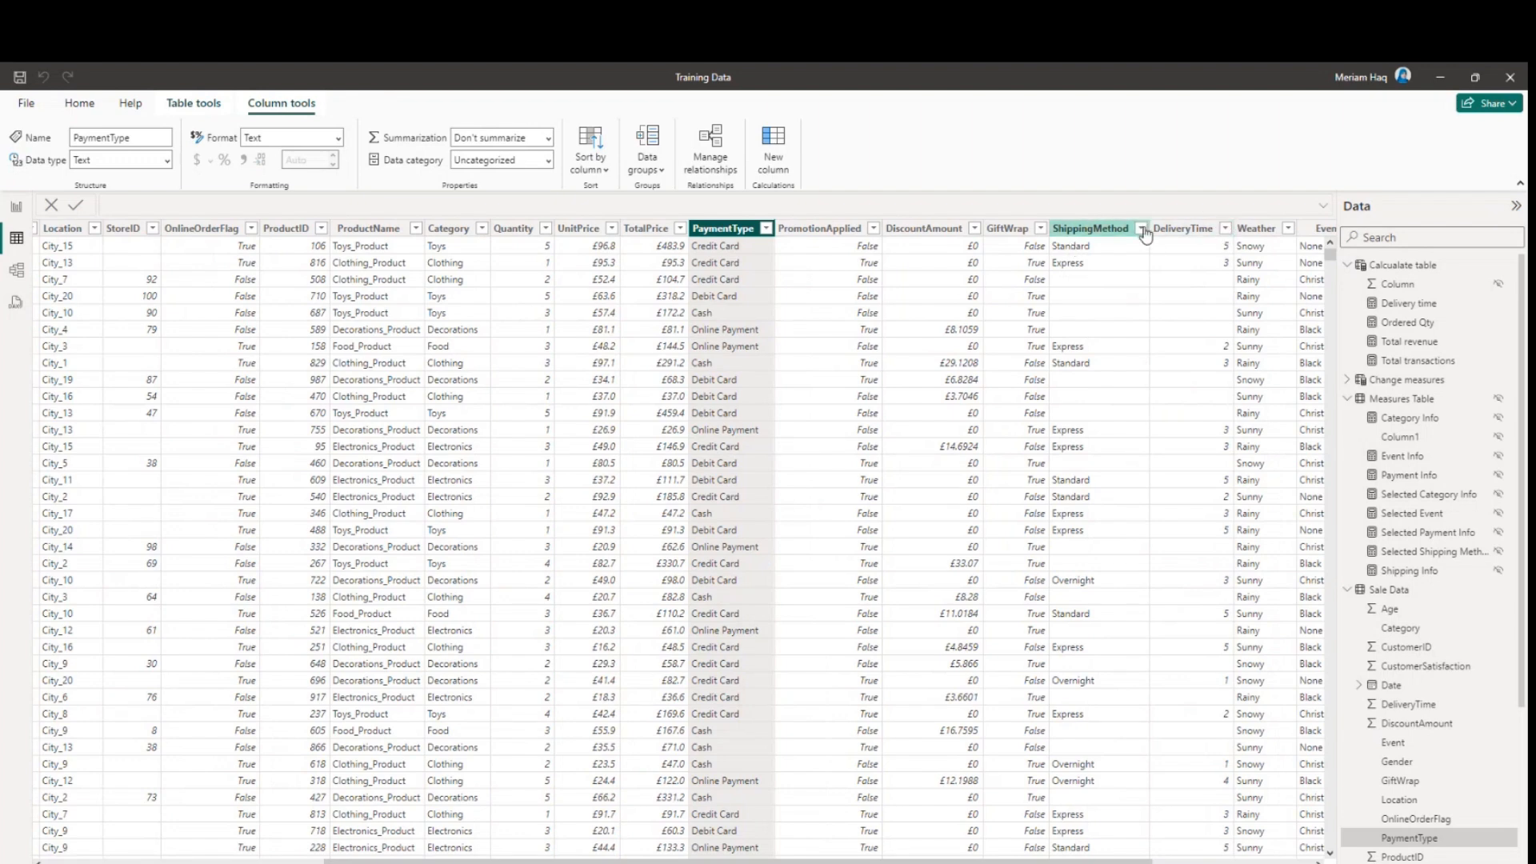
Step: Return to the report and filter the Select Payment Type slicer to Credit Card
click(15, 208)
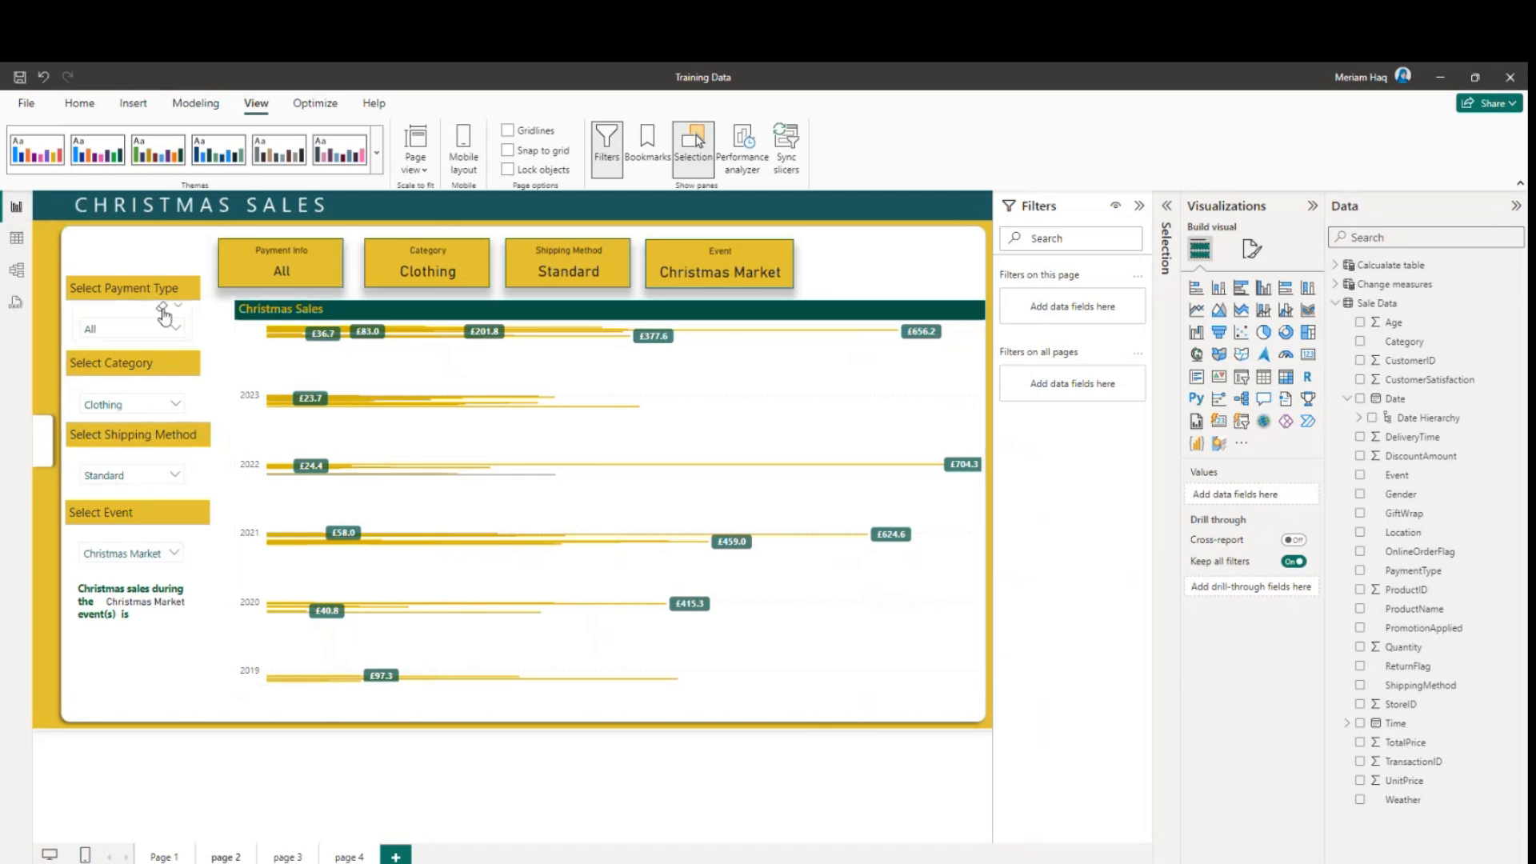
click(175, 328)
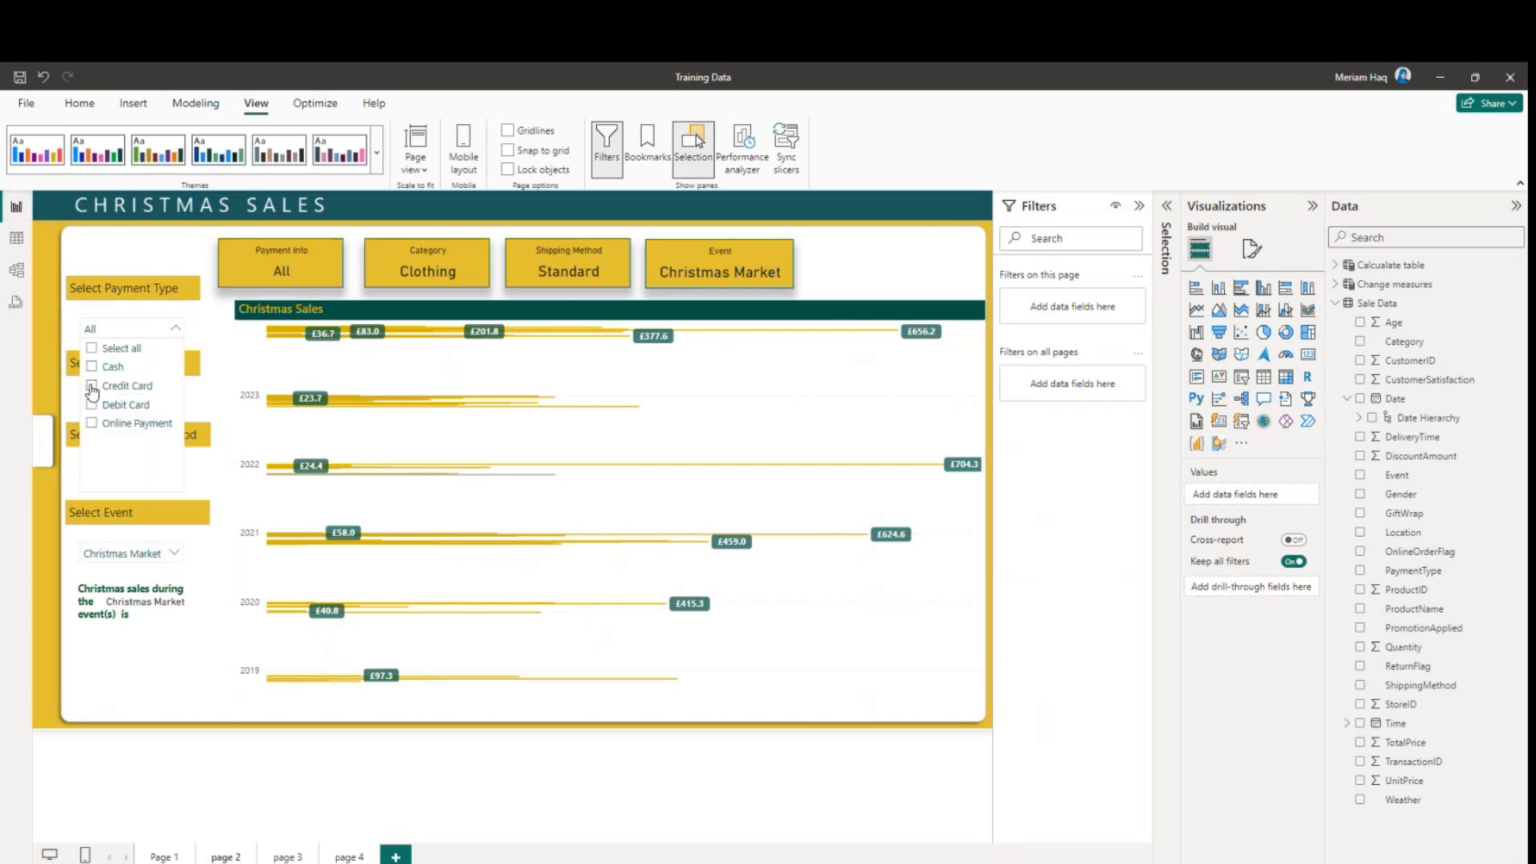
click(92, 387)
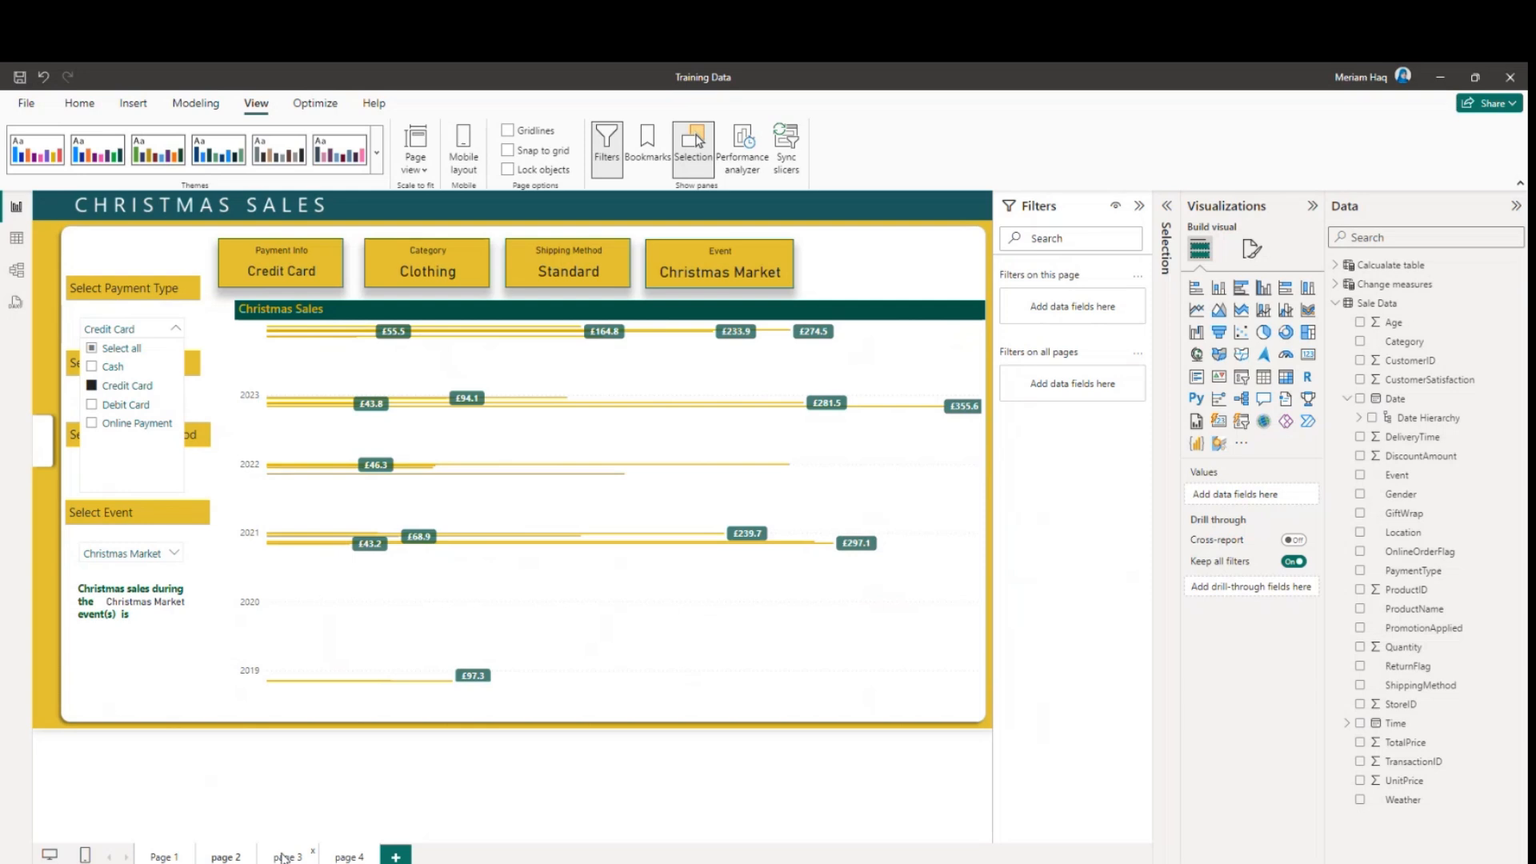
Step: Go to page 3 and switch the Select Active Measure slicer to Delivery Time
click(283, 857)
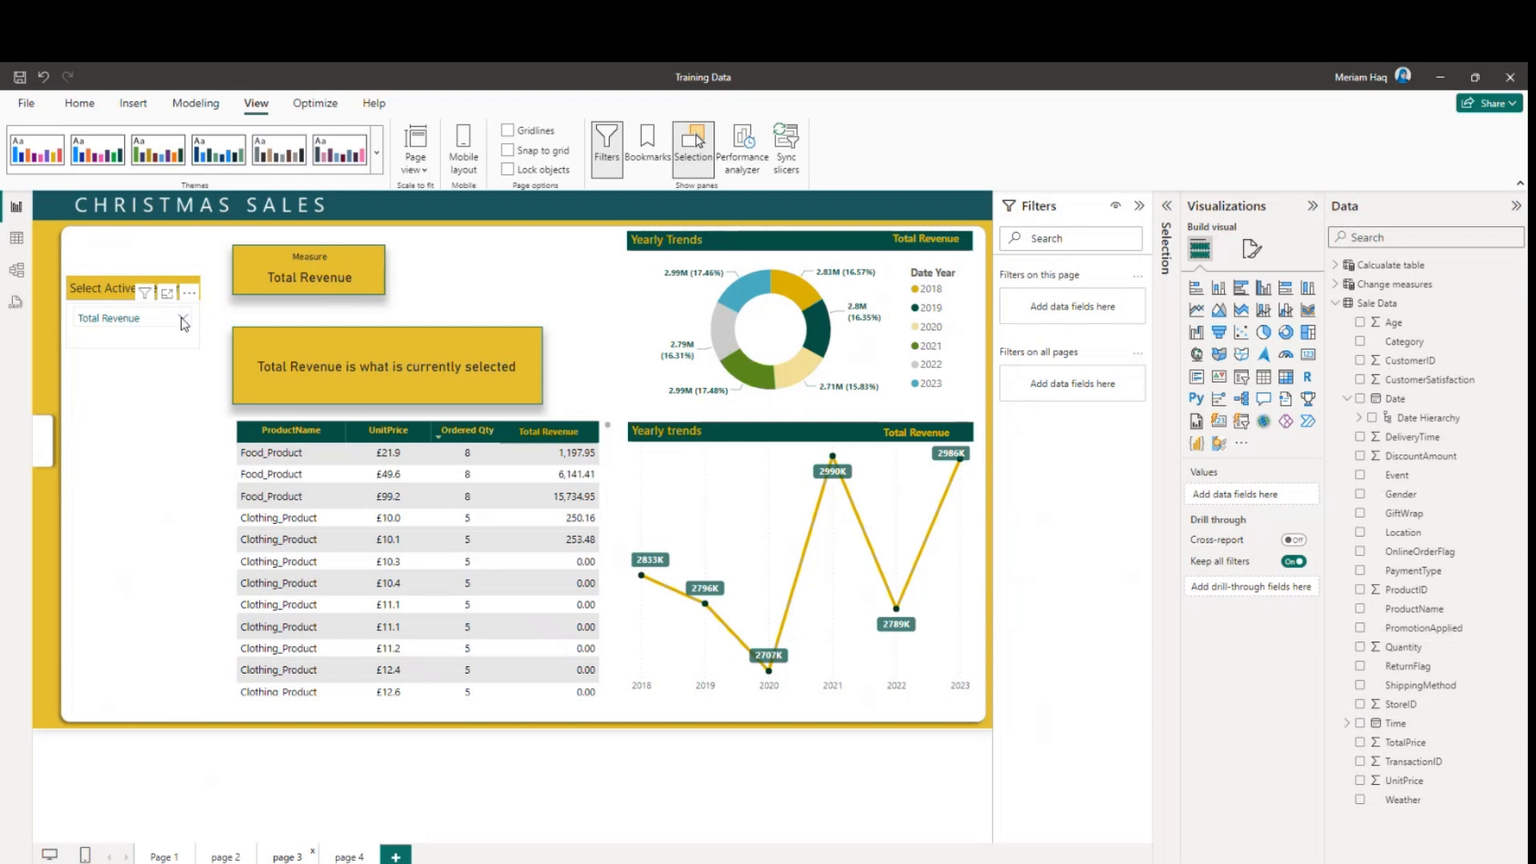
click(183, 320)
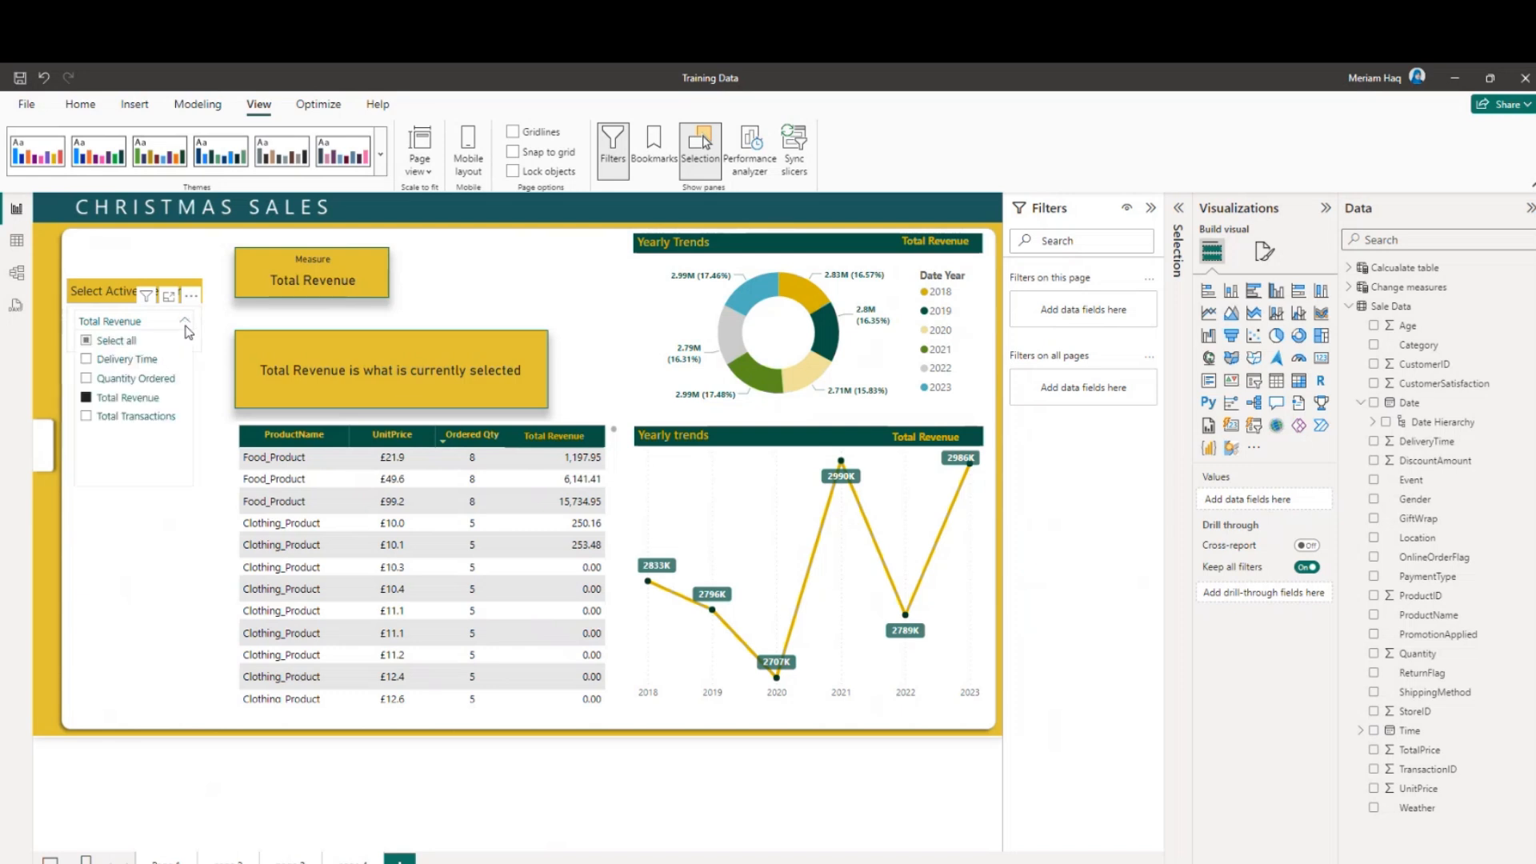
click(88, 361)
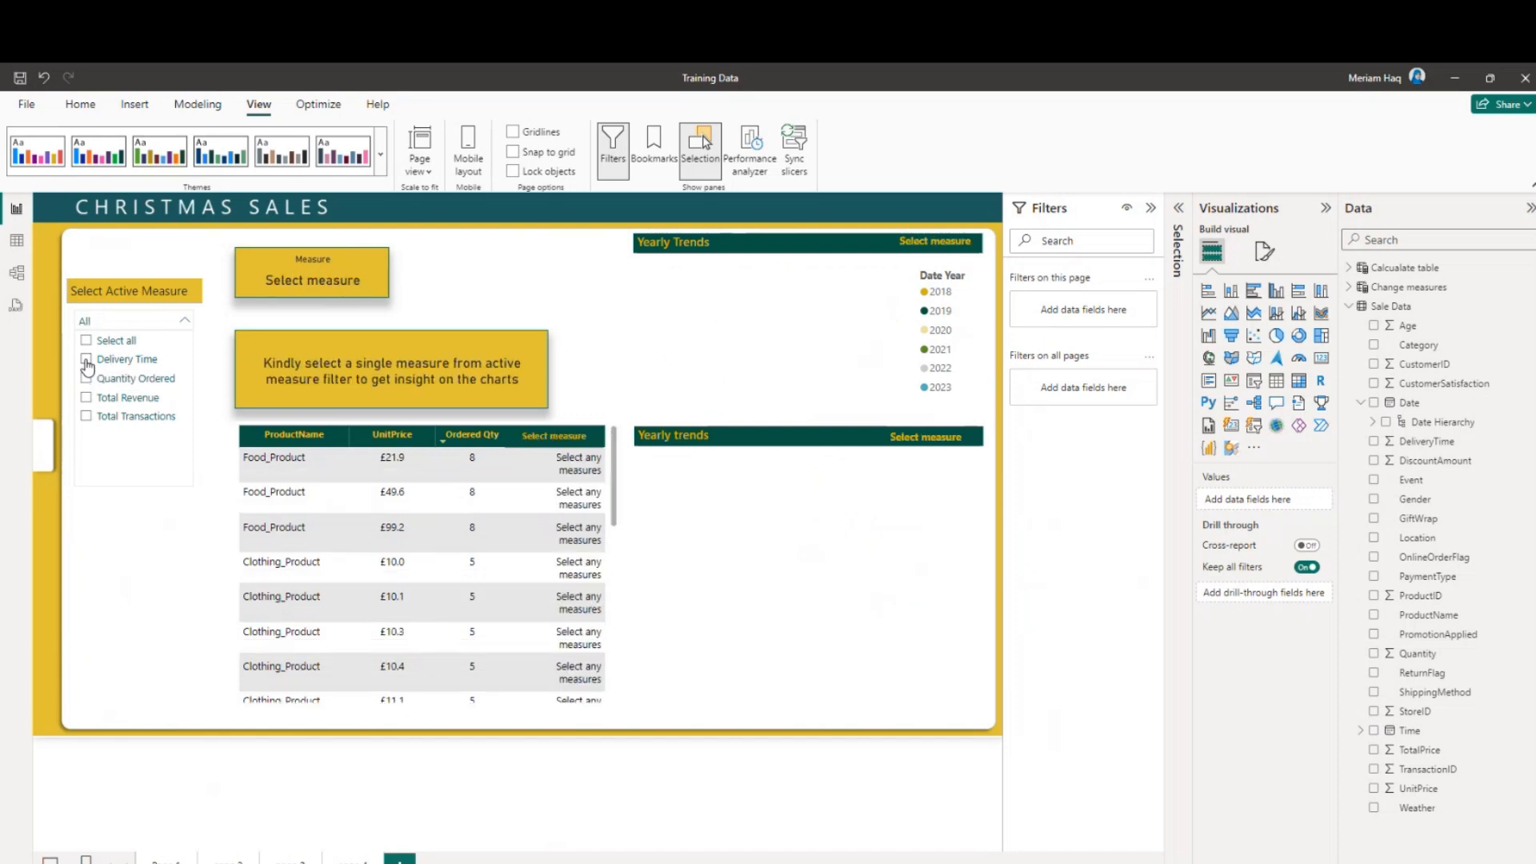
click(86, 361)
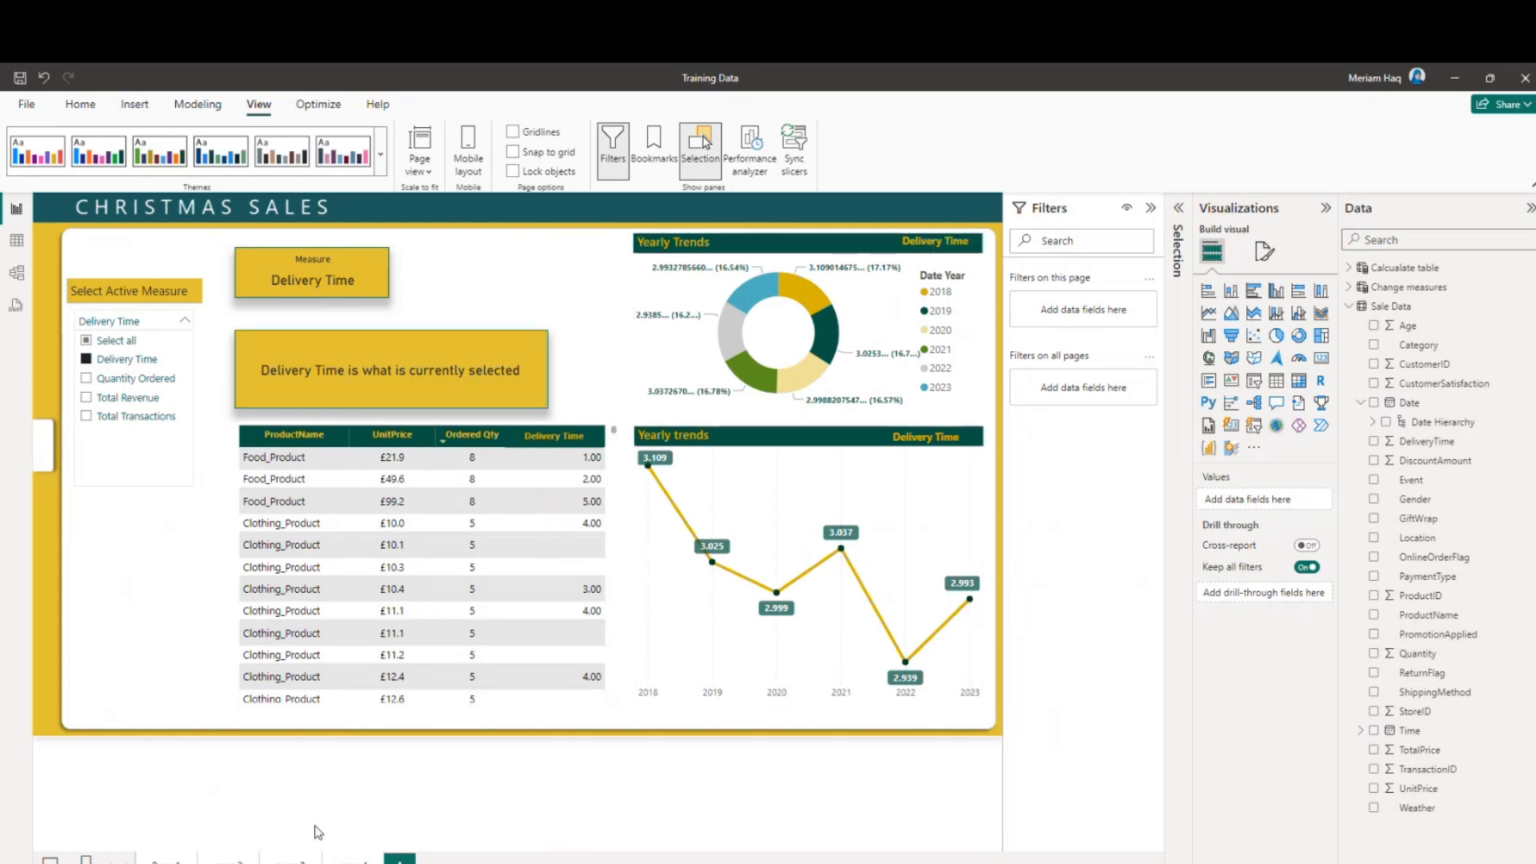
Step: Compare the visuals by choosing Quantity Ordered, Total Revenue and Total Transactions in turn in the active measure slicer
click(85, 379)
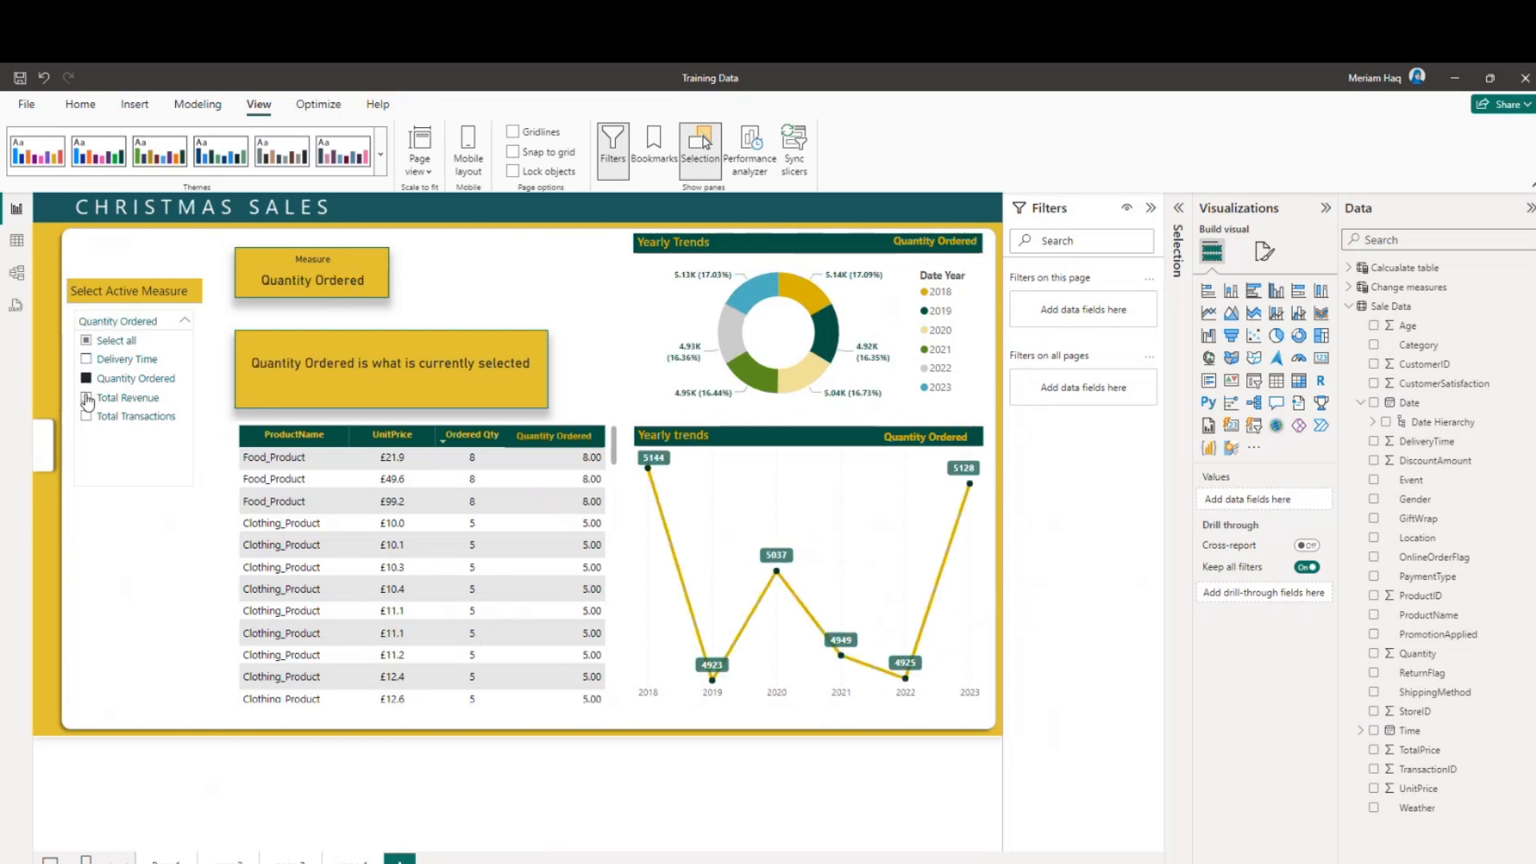
click(86, 397)
click(87, 417)
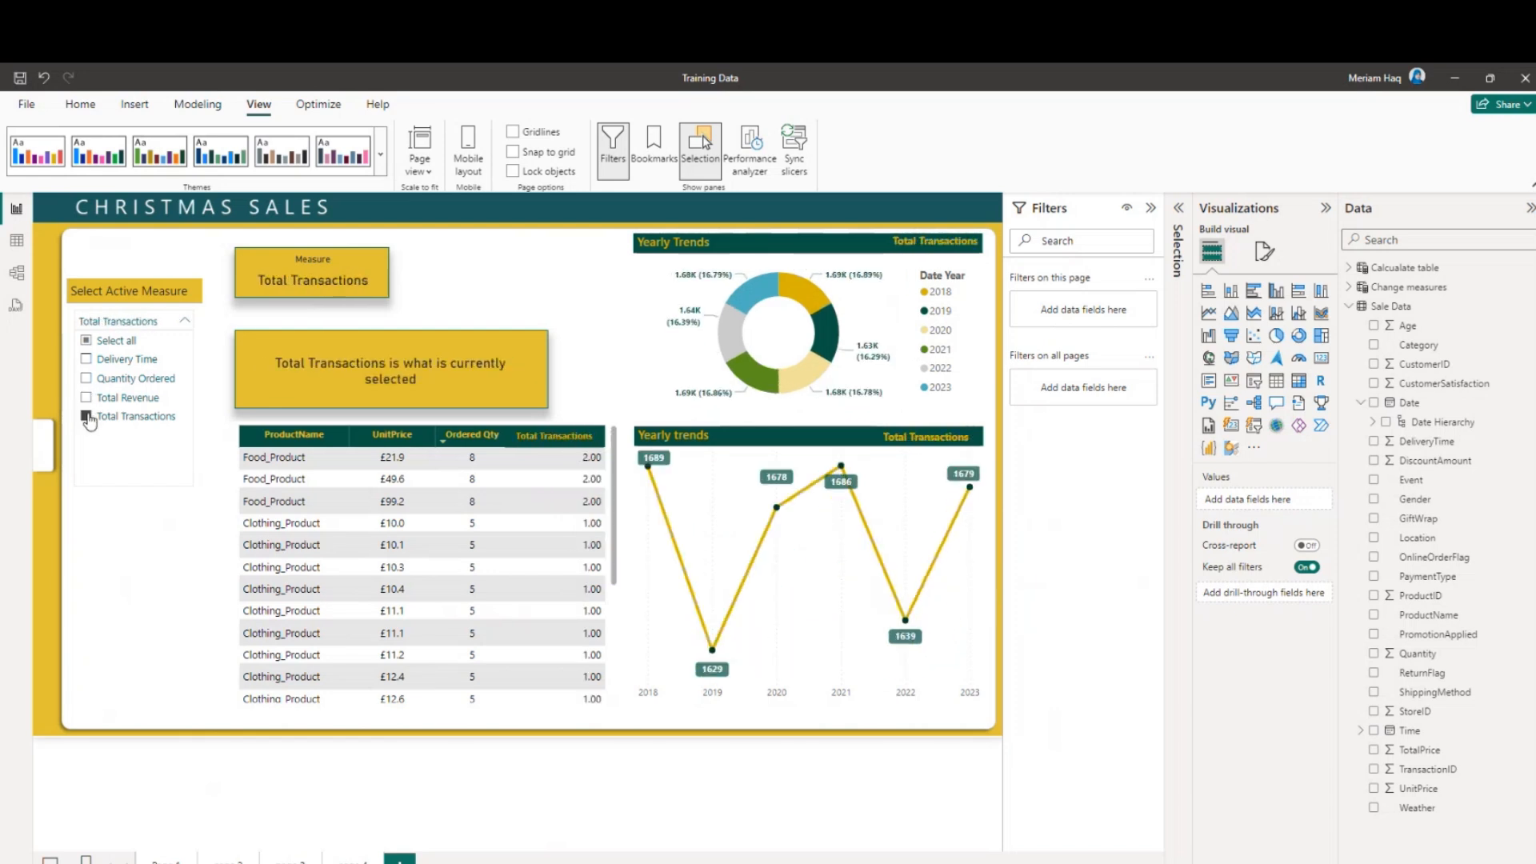
Step: Clear every selection in the Select Active Measure slicer and collapse its list
click(86, 341)
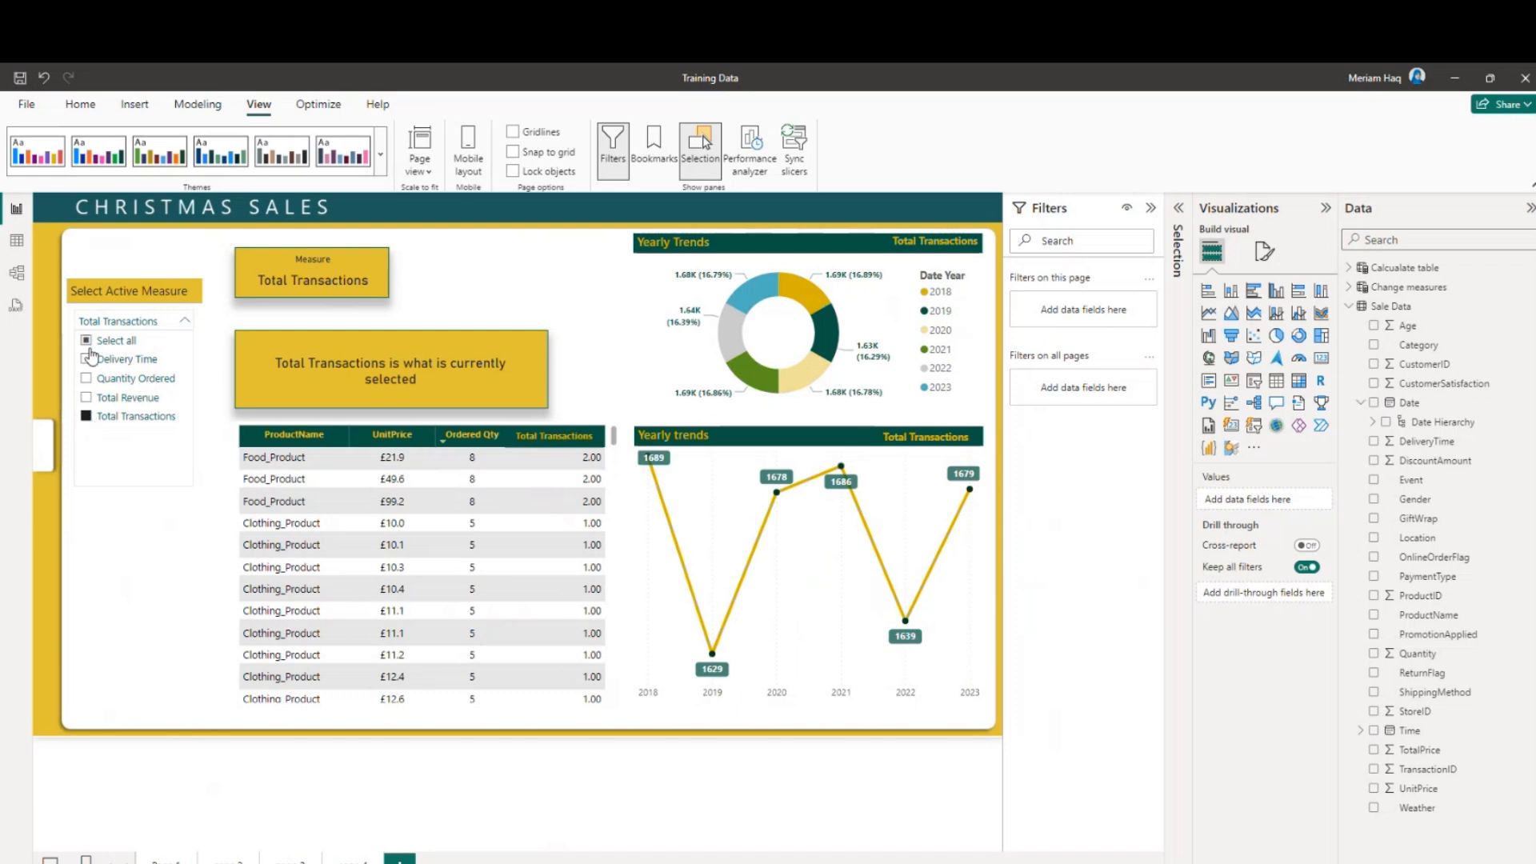
click(86, 342)
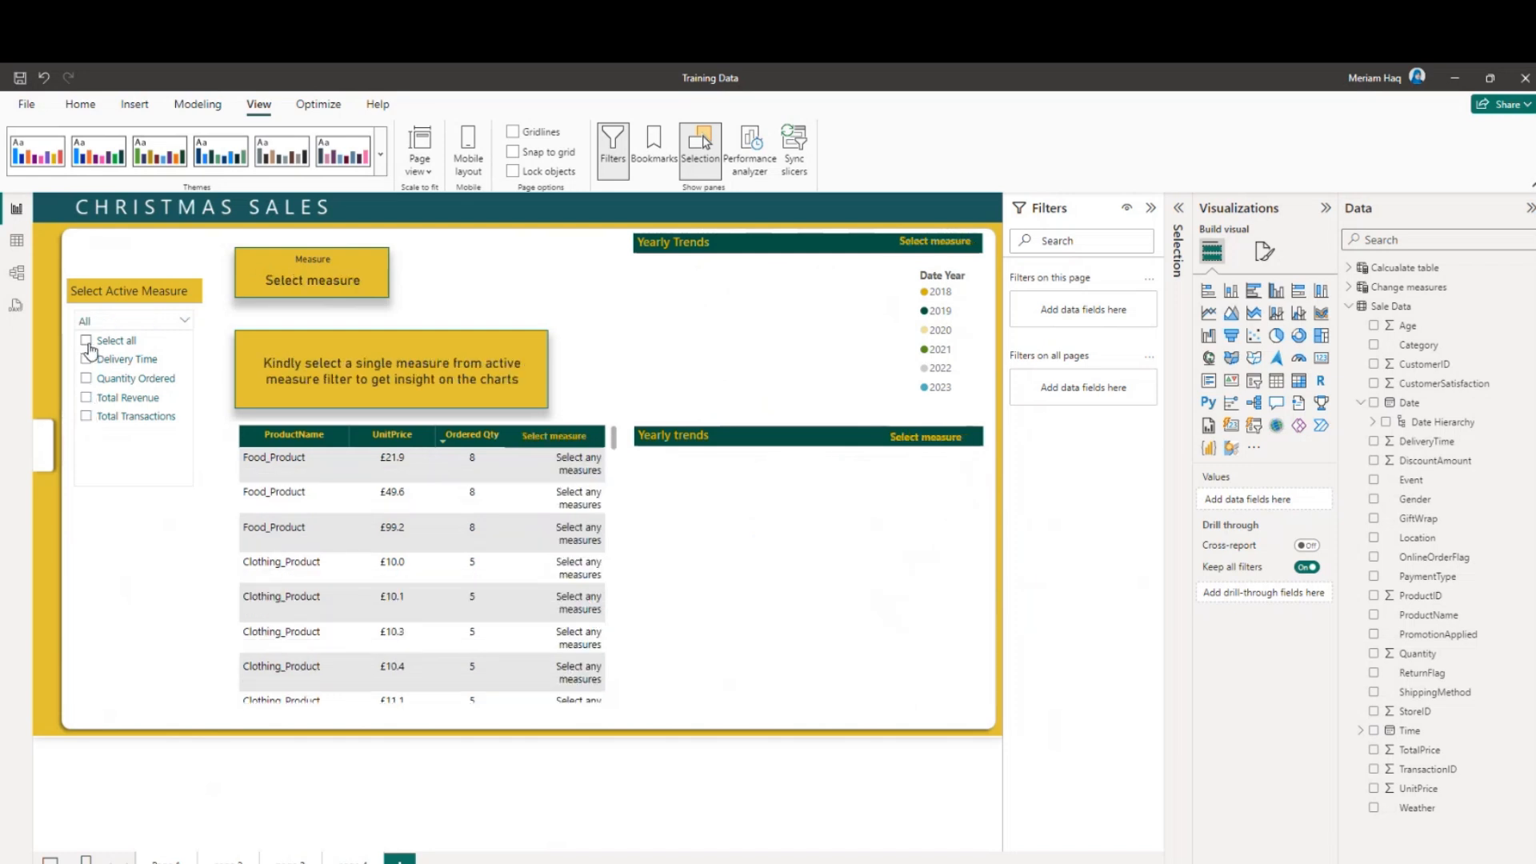
click(132, 544)
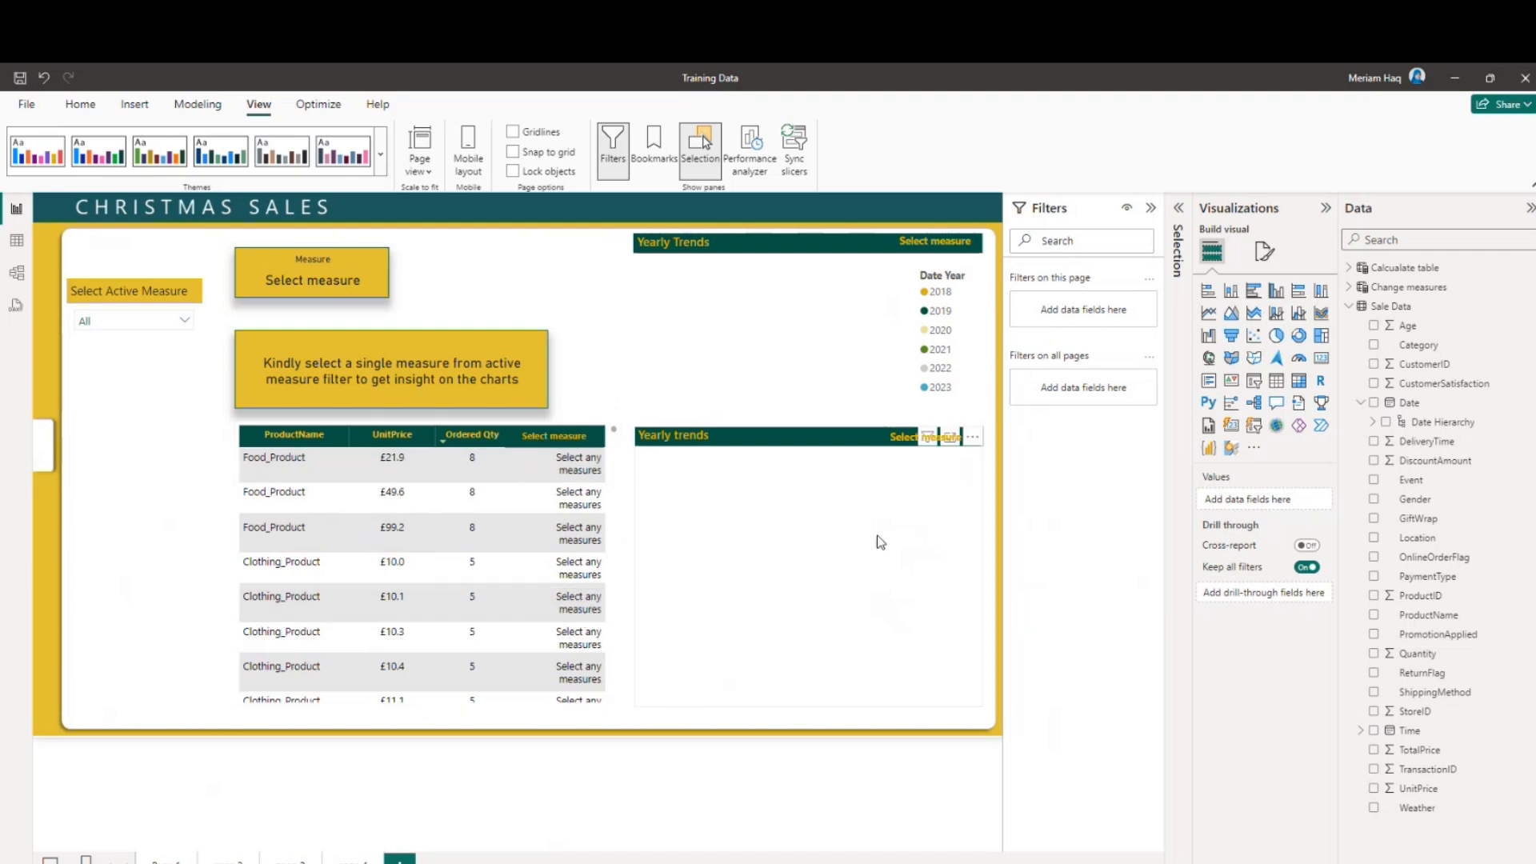
Step: Show the Total Revenue measure on page 3, and then select and clear all measures in the slicer
click(100, 321)
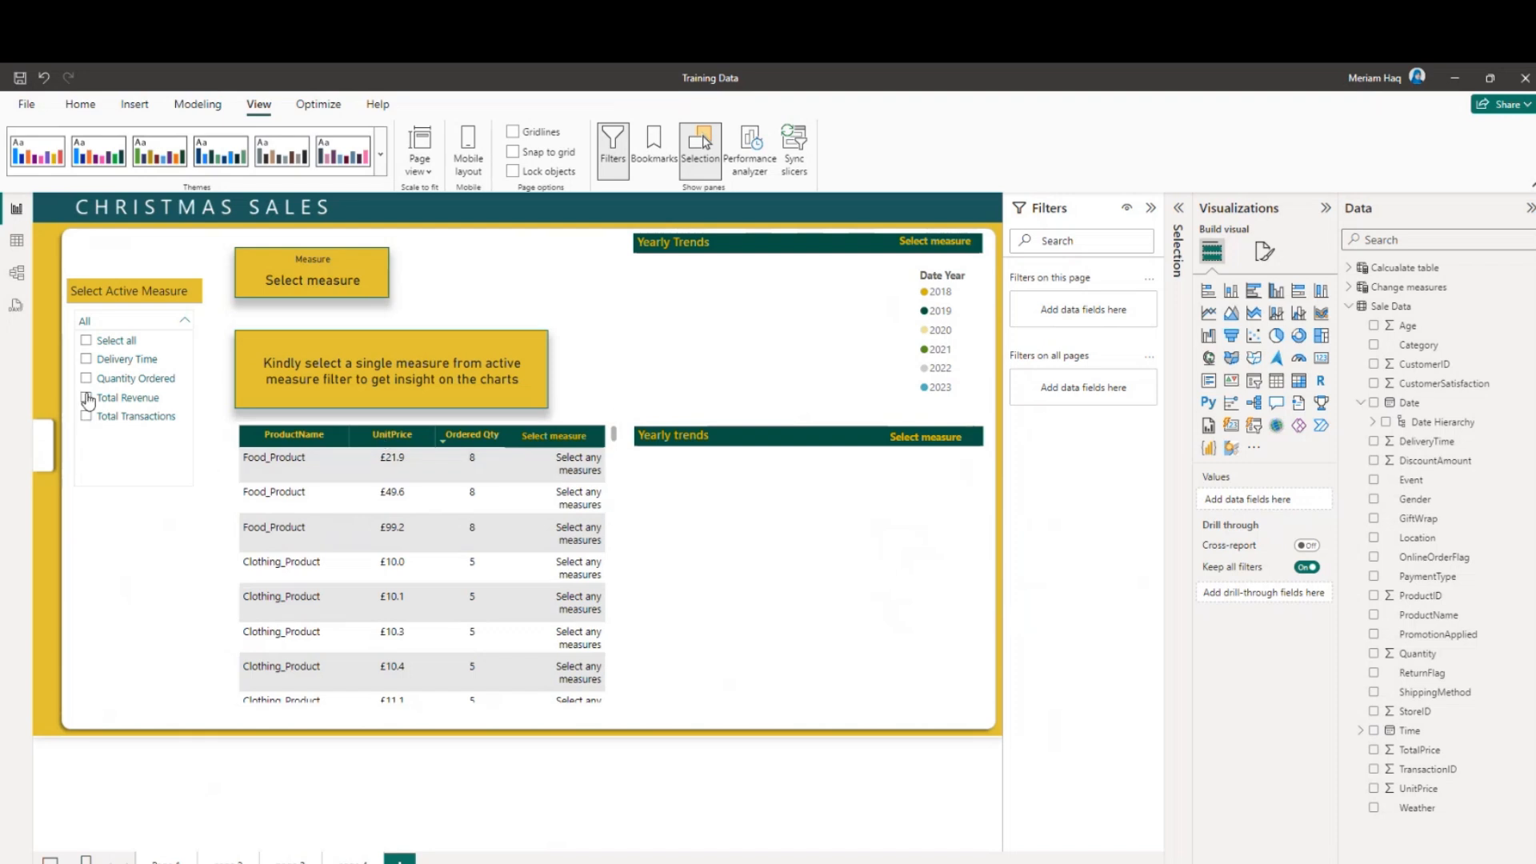
click(86, 398)
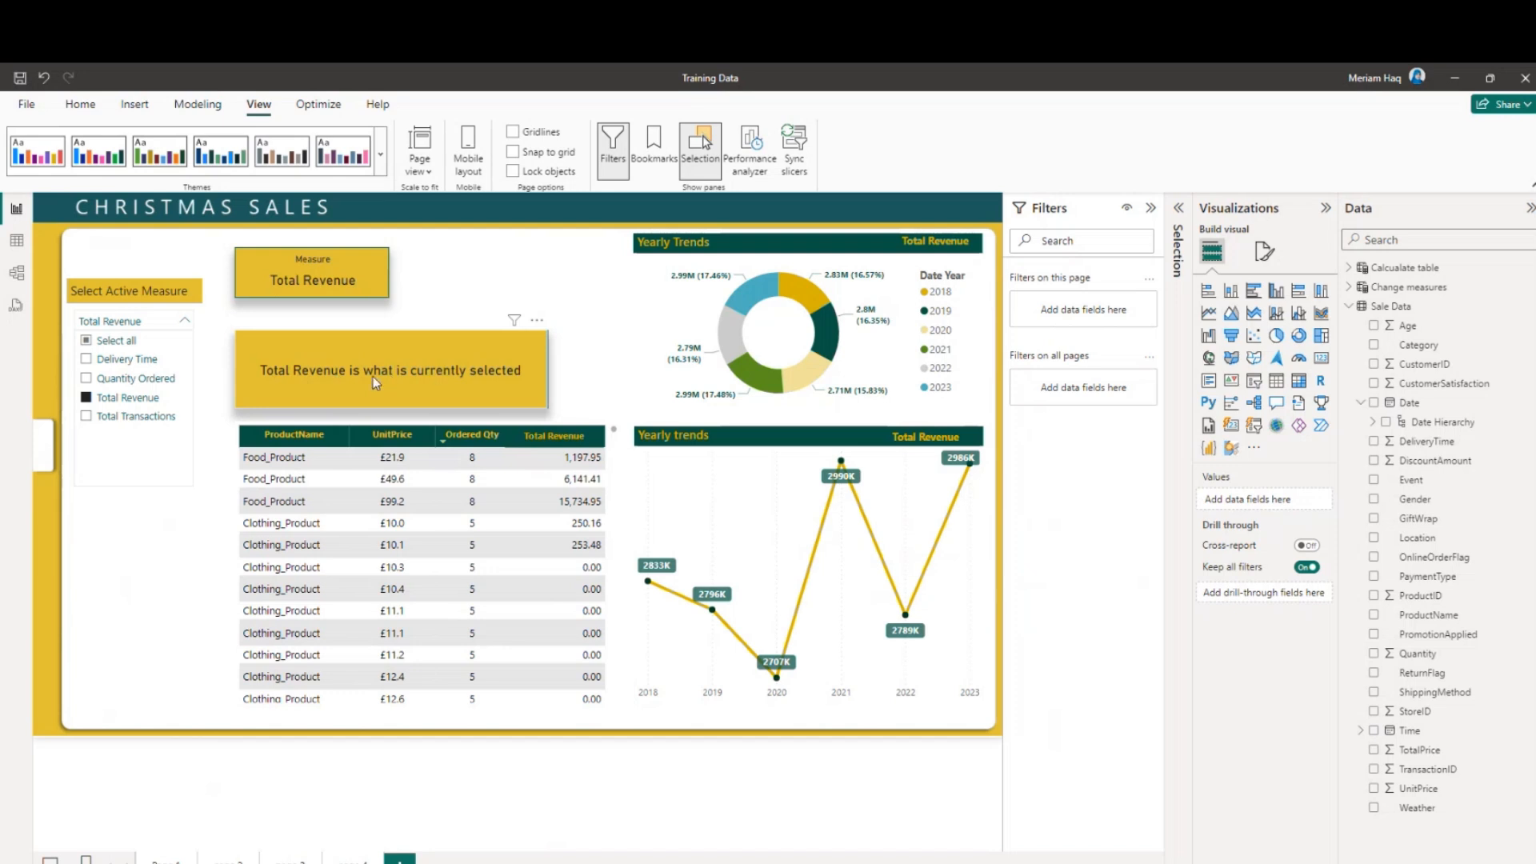
click(86, 341)
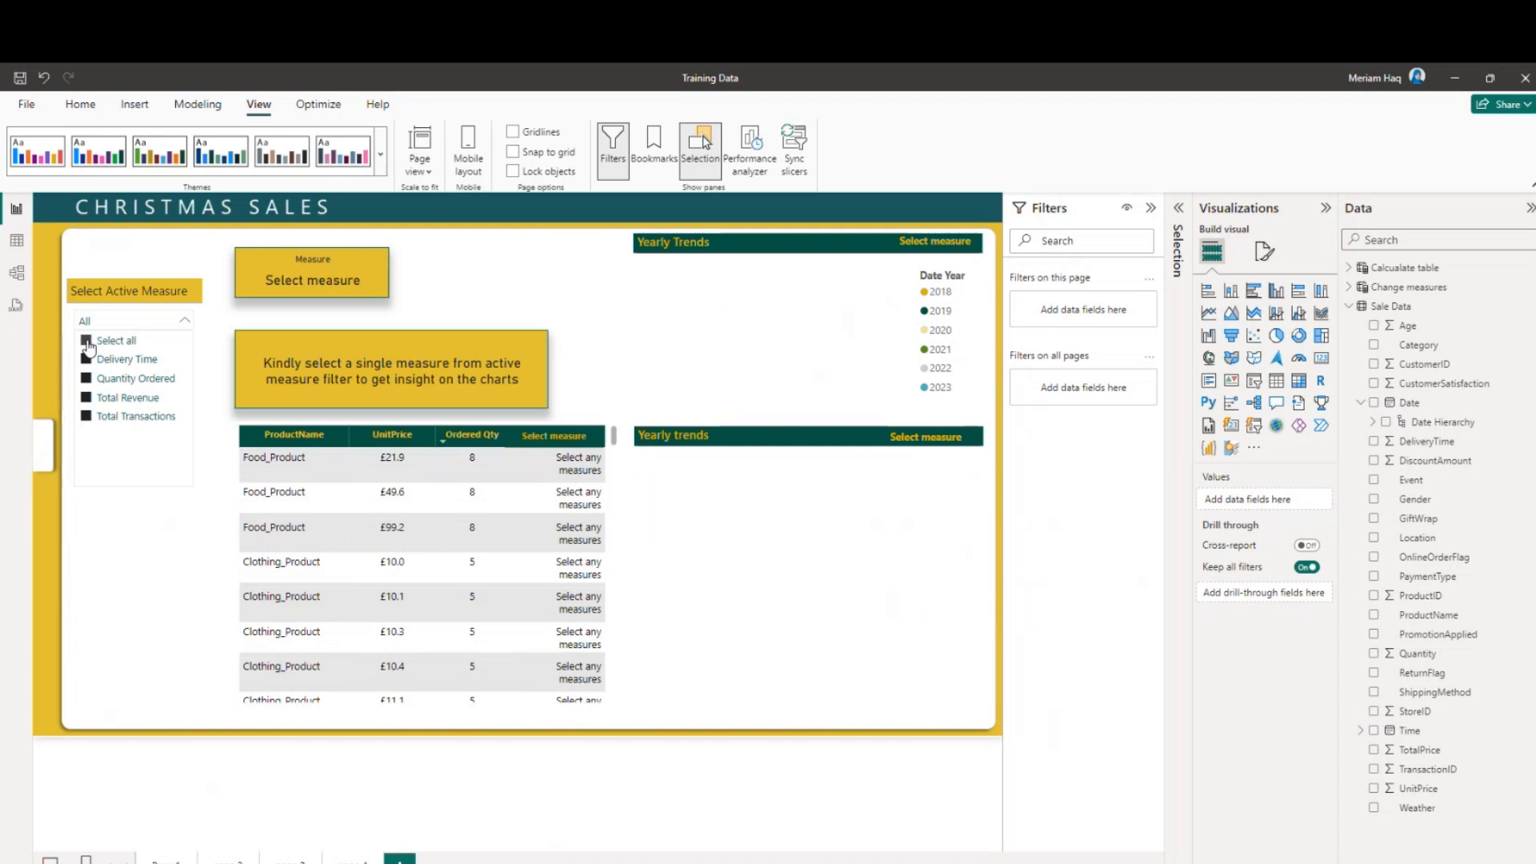
click(87, 342)
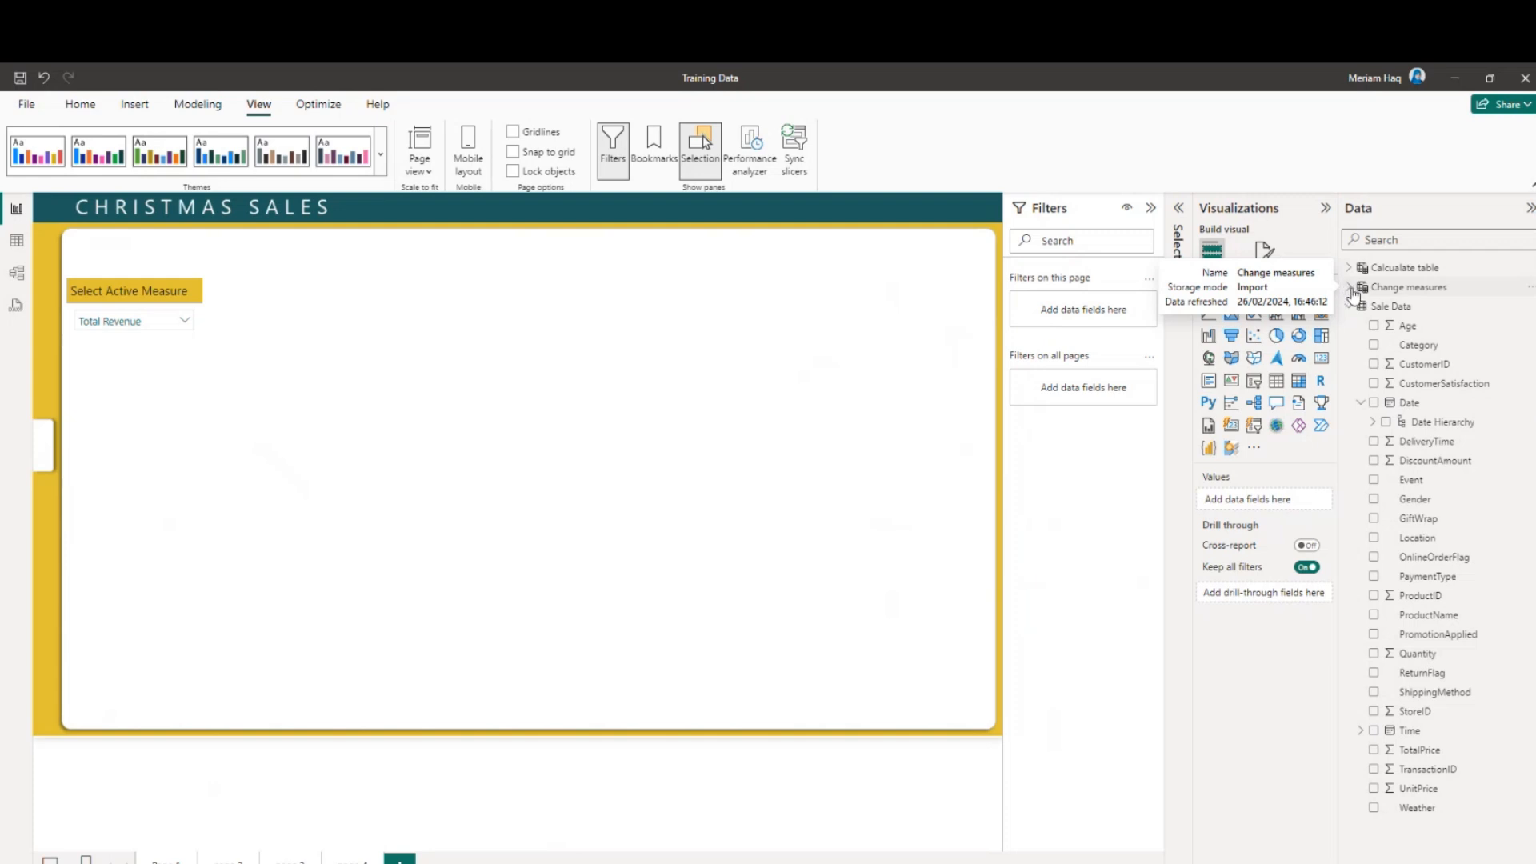
Step: Examine the formulas of Active measure, Selected measure and the Value column in the Change measures table
click(1351, 288)
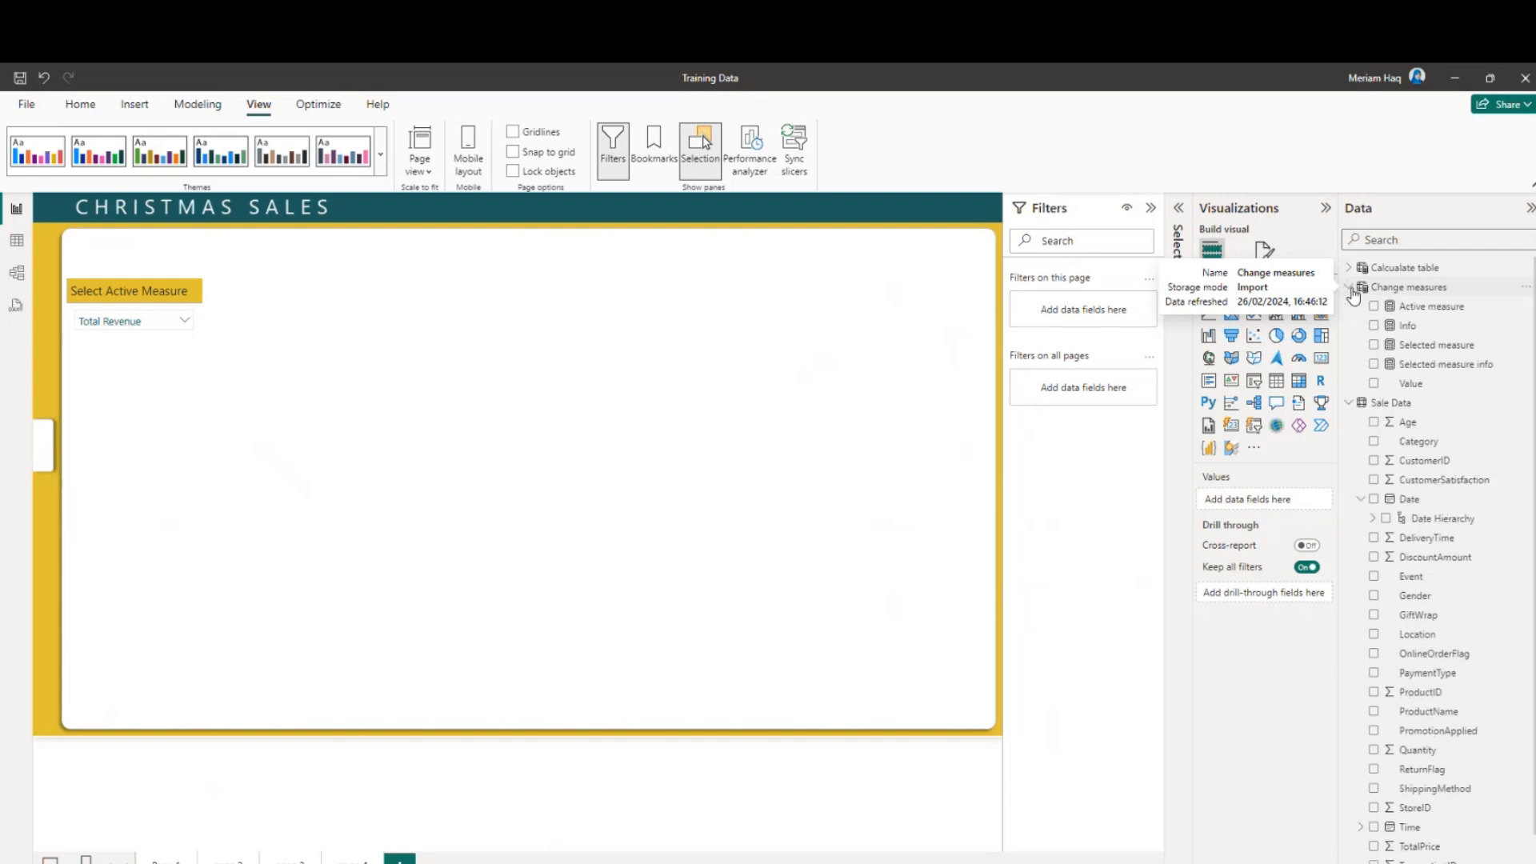
click(1424, 306)
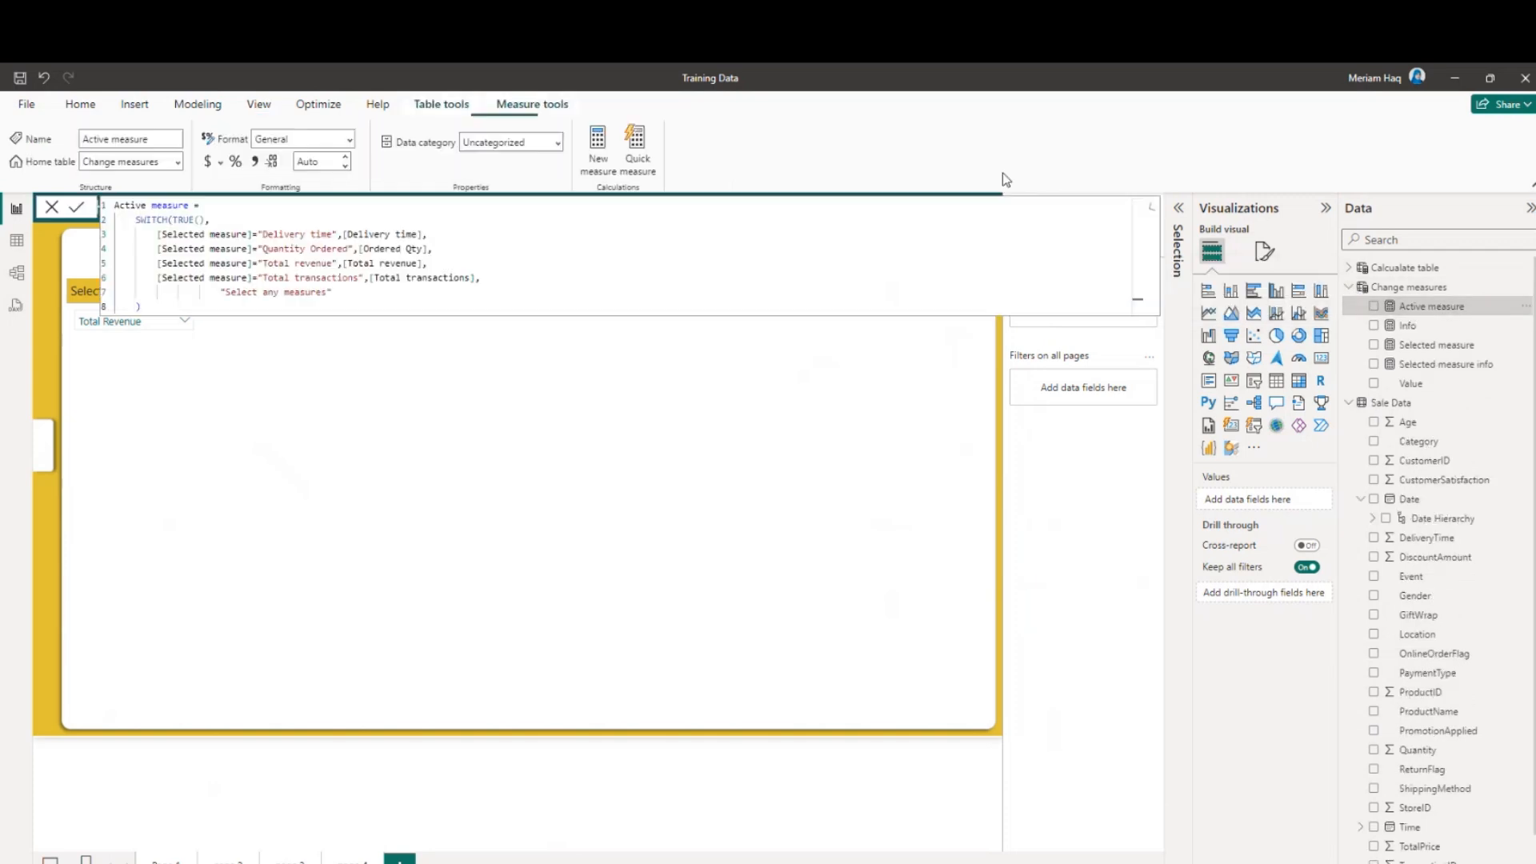
click(1426, 346)
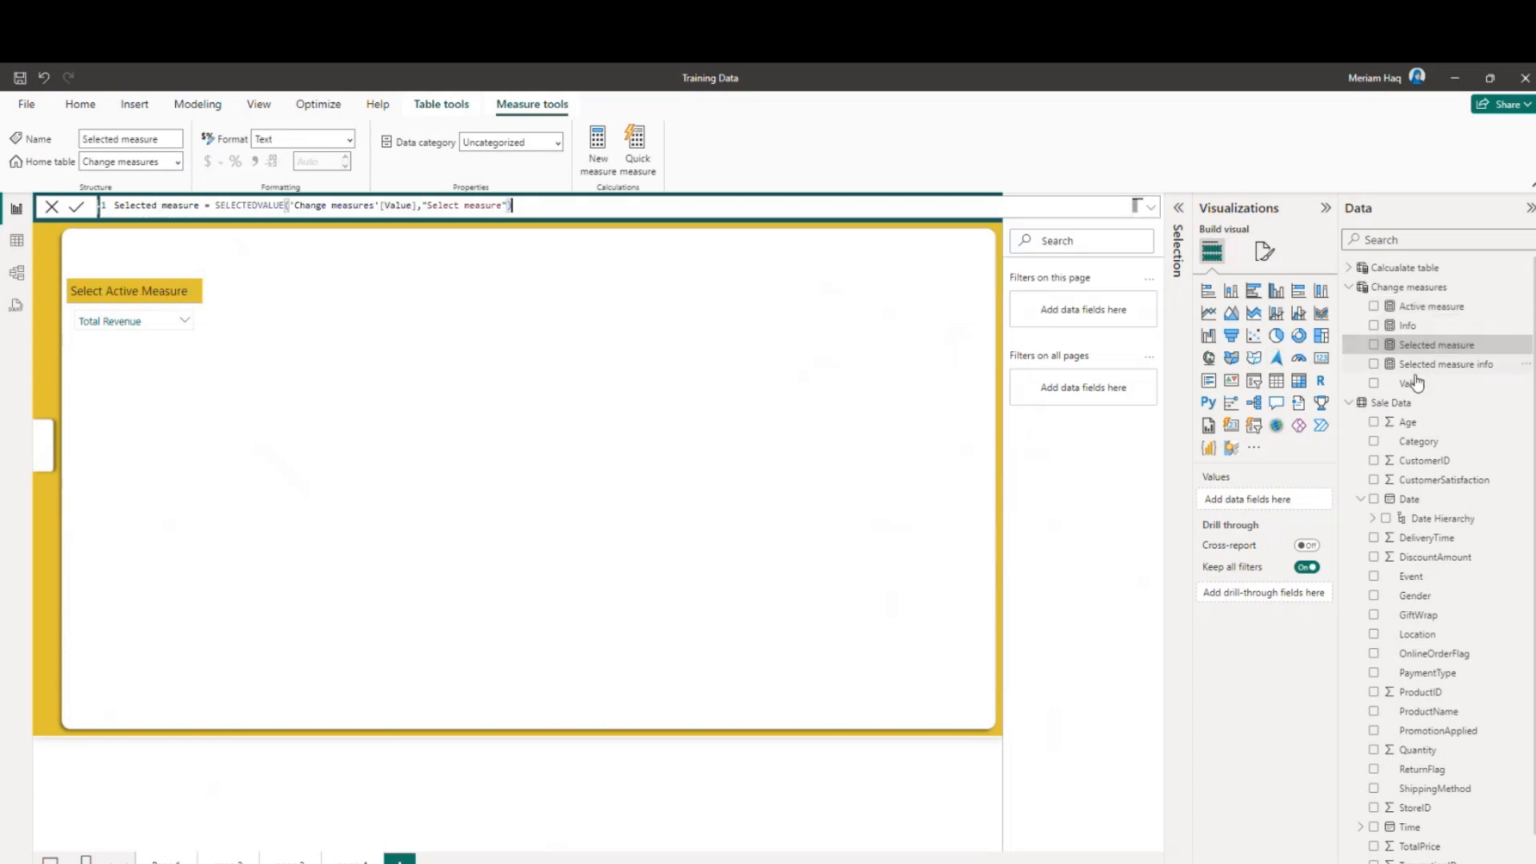
click(1412, 384)
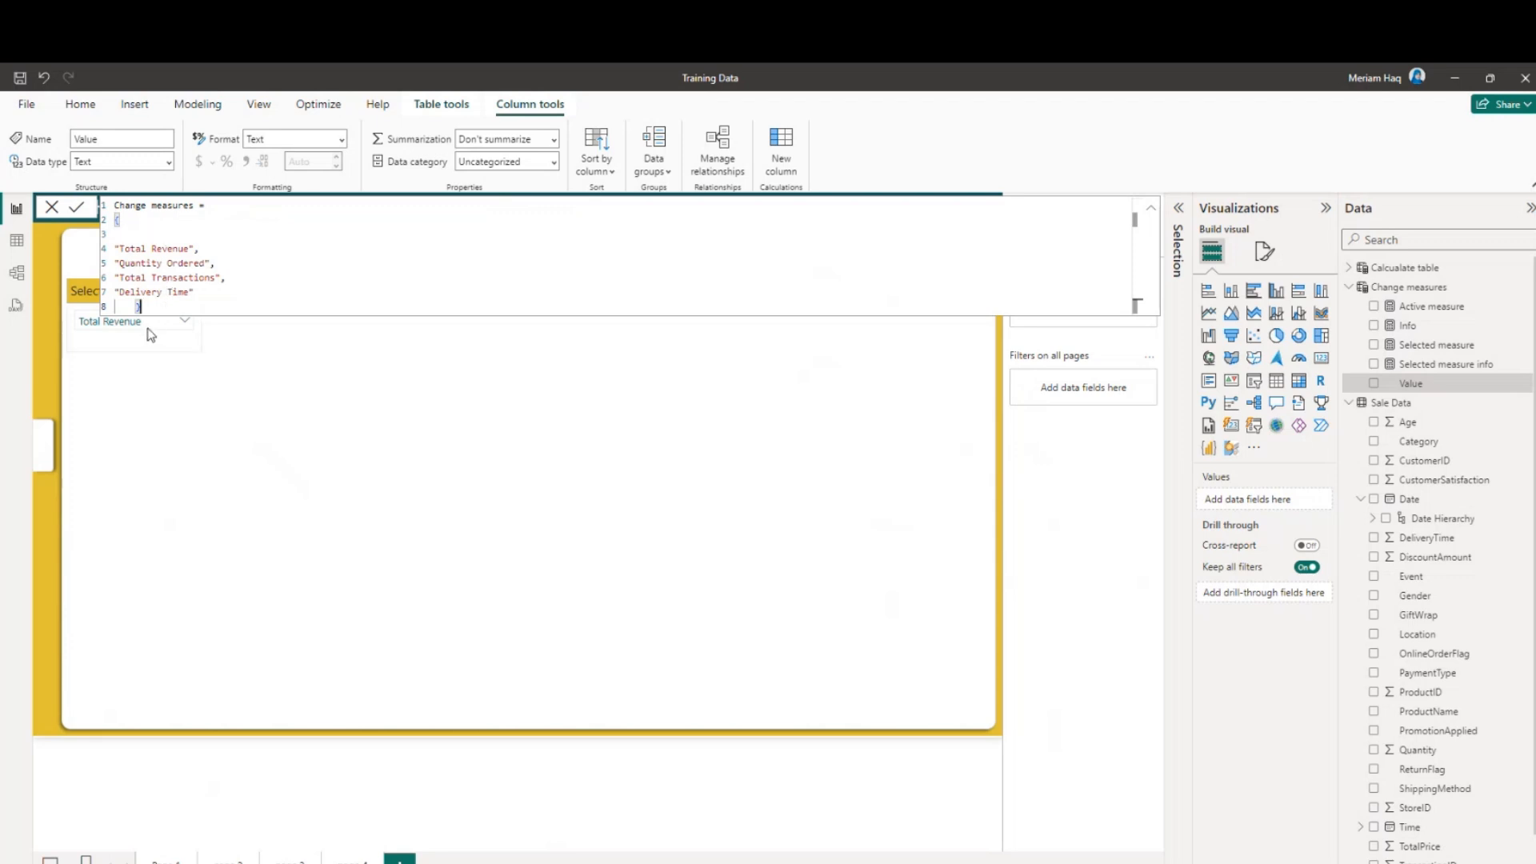
Step: Remove the Value field from the Select Active Measure slicer and add it back from the Change measures table
click(219, 376)
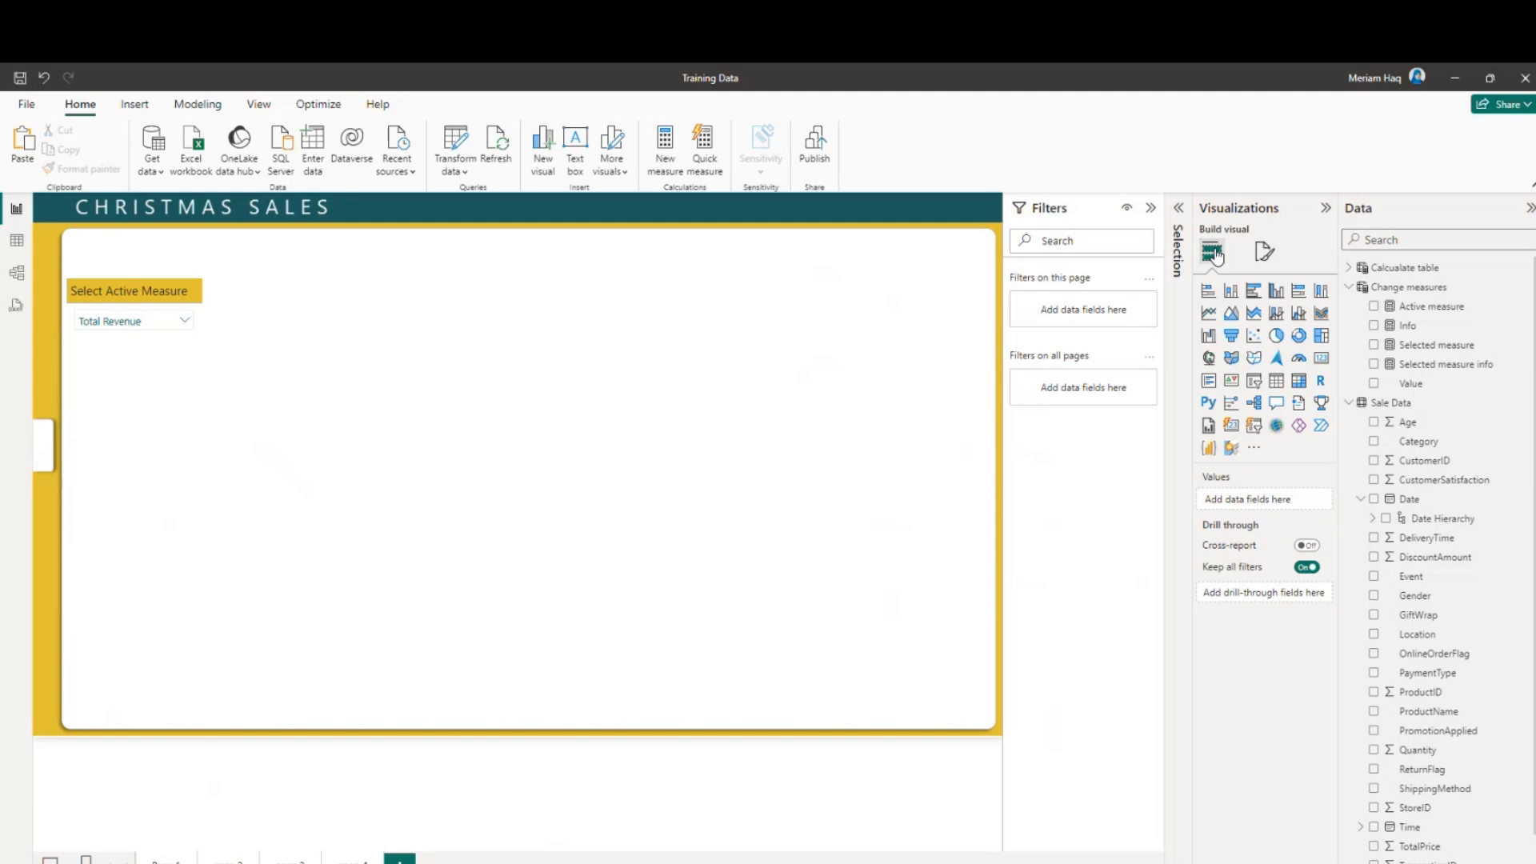
click(157, 325)
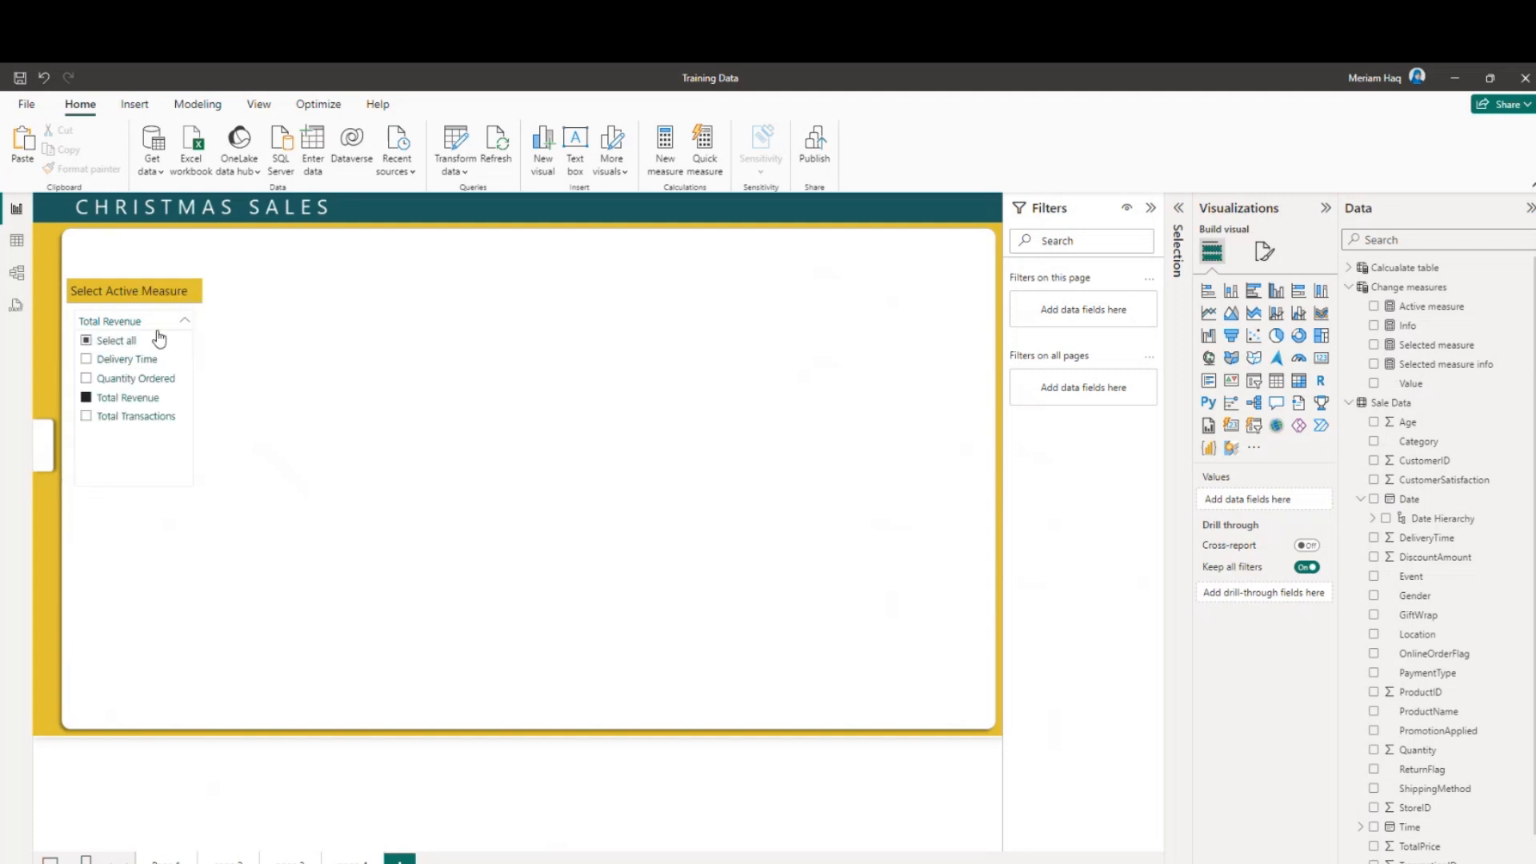
click(200, 341)
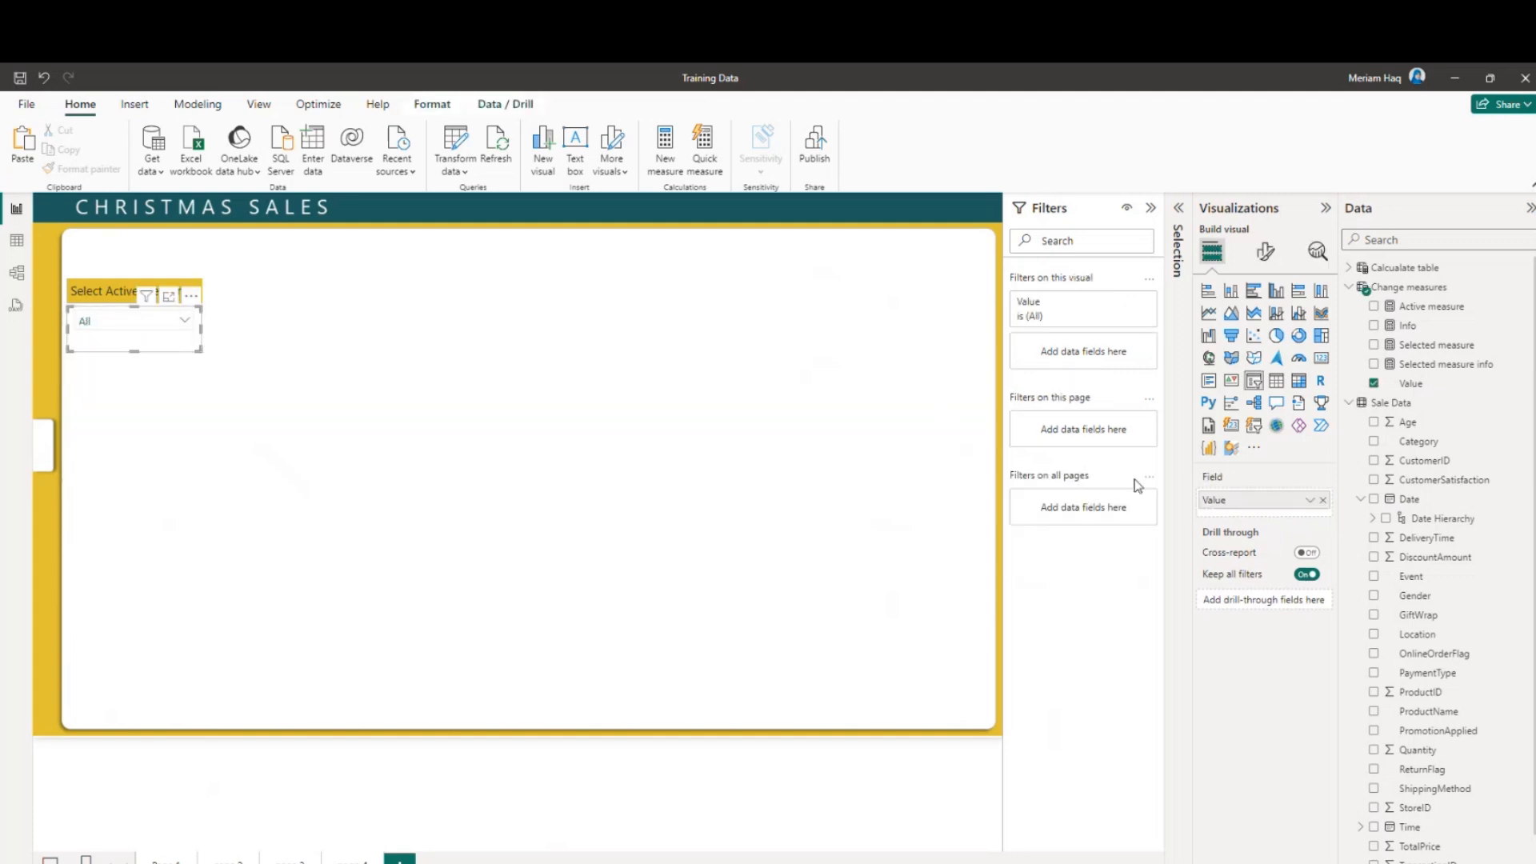
click(1323, 500)
click(1374, 385)
Step: Check the measure options listed in the slicer, then select the Value column of the Change measures table
click(185, 326)
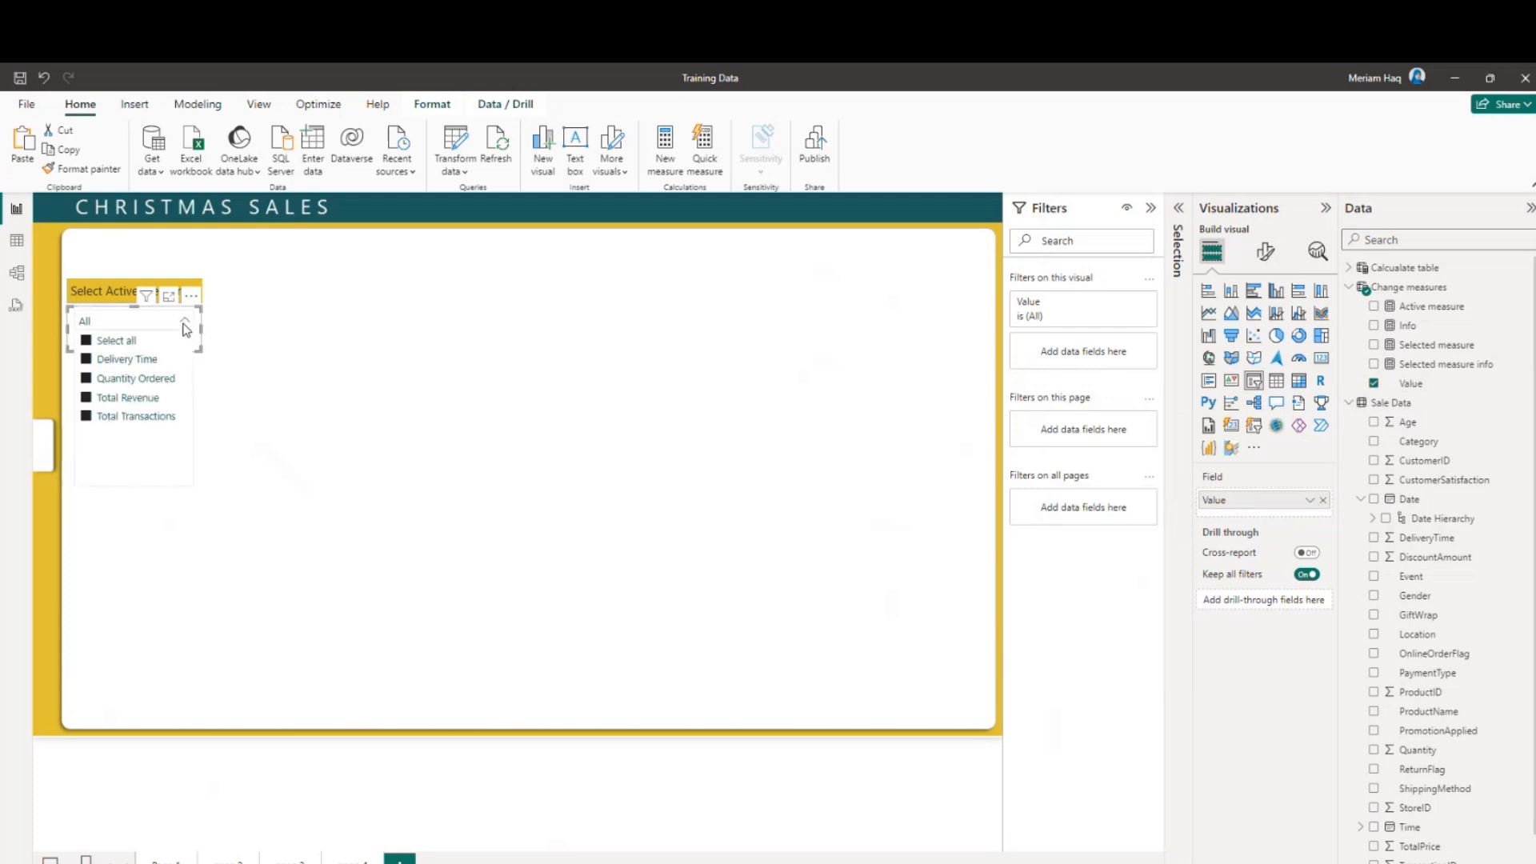
click(186, 326)
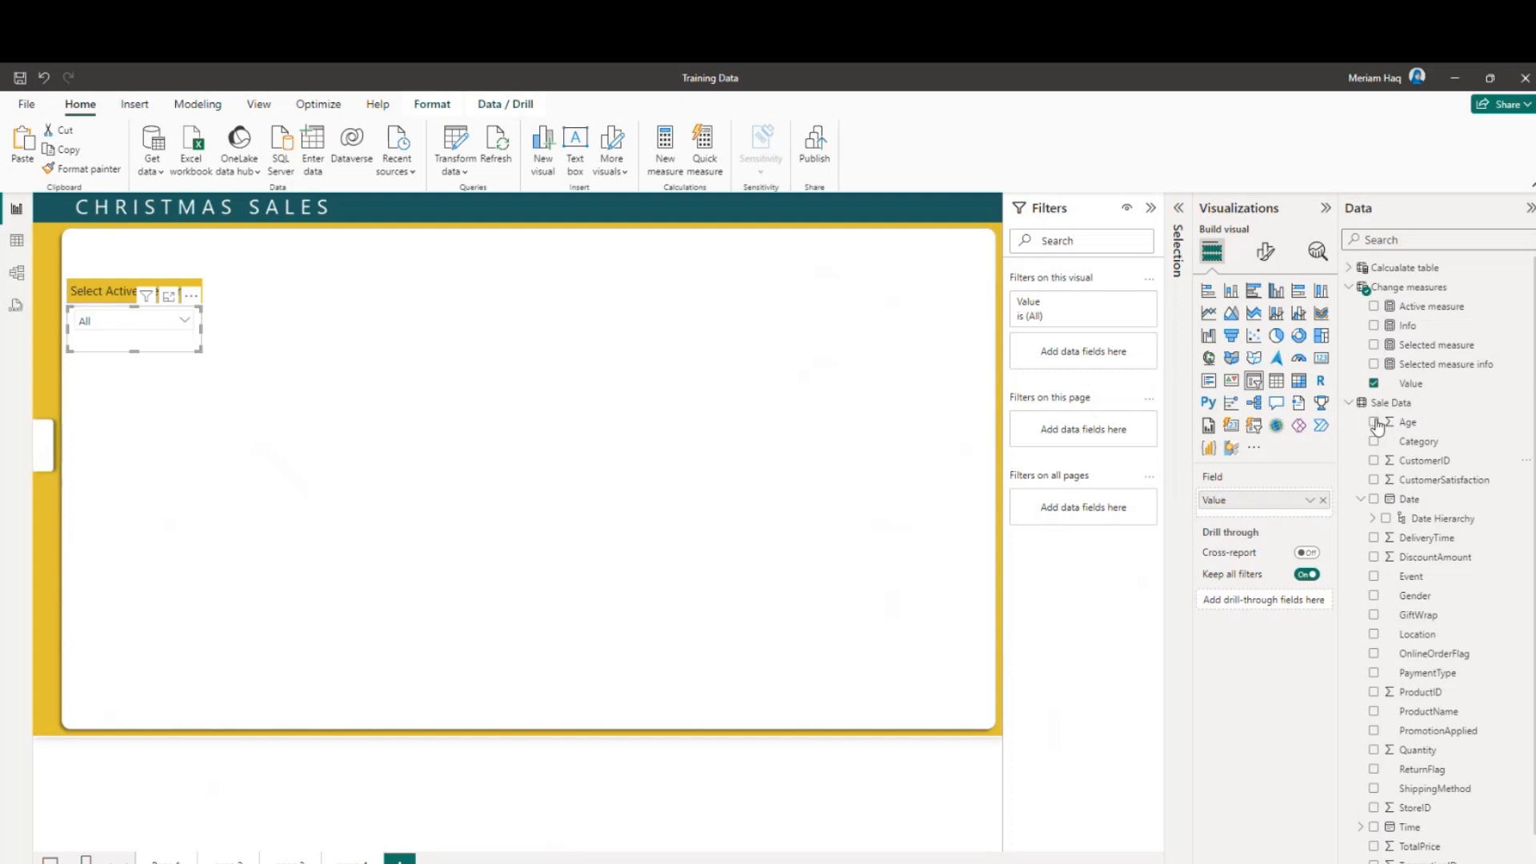
click(1433, 384)
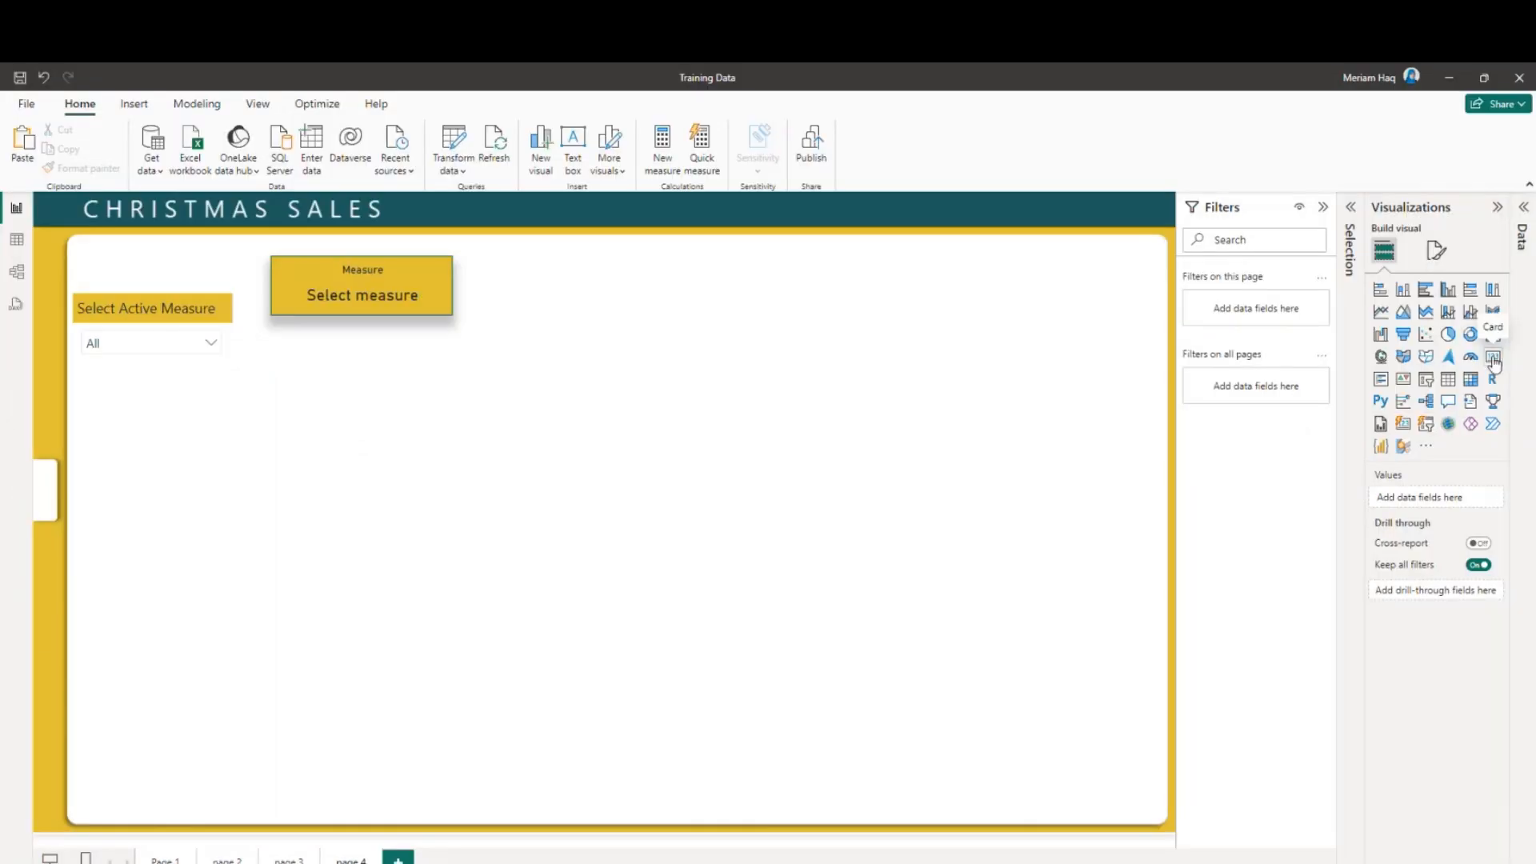
Step: Examine the formula of the Selected measure shown on the Measure card, including its Value column reference and "Select measure" default text
click(1523, 210)
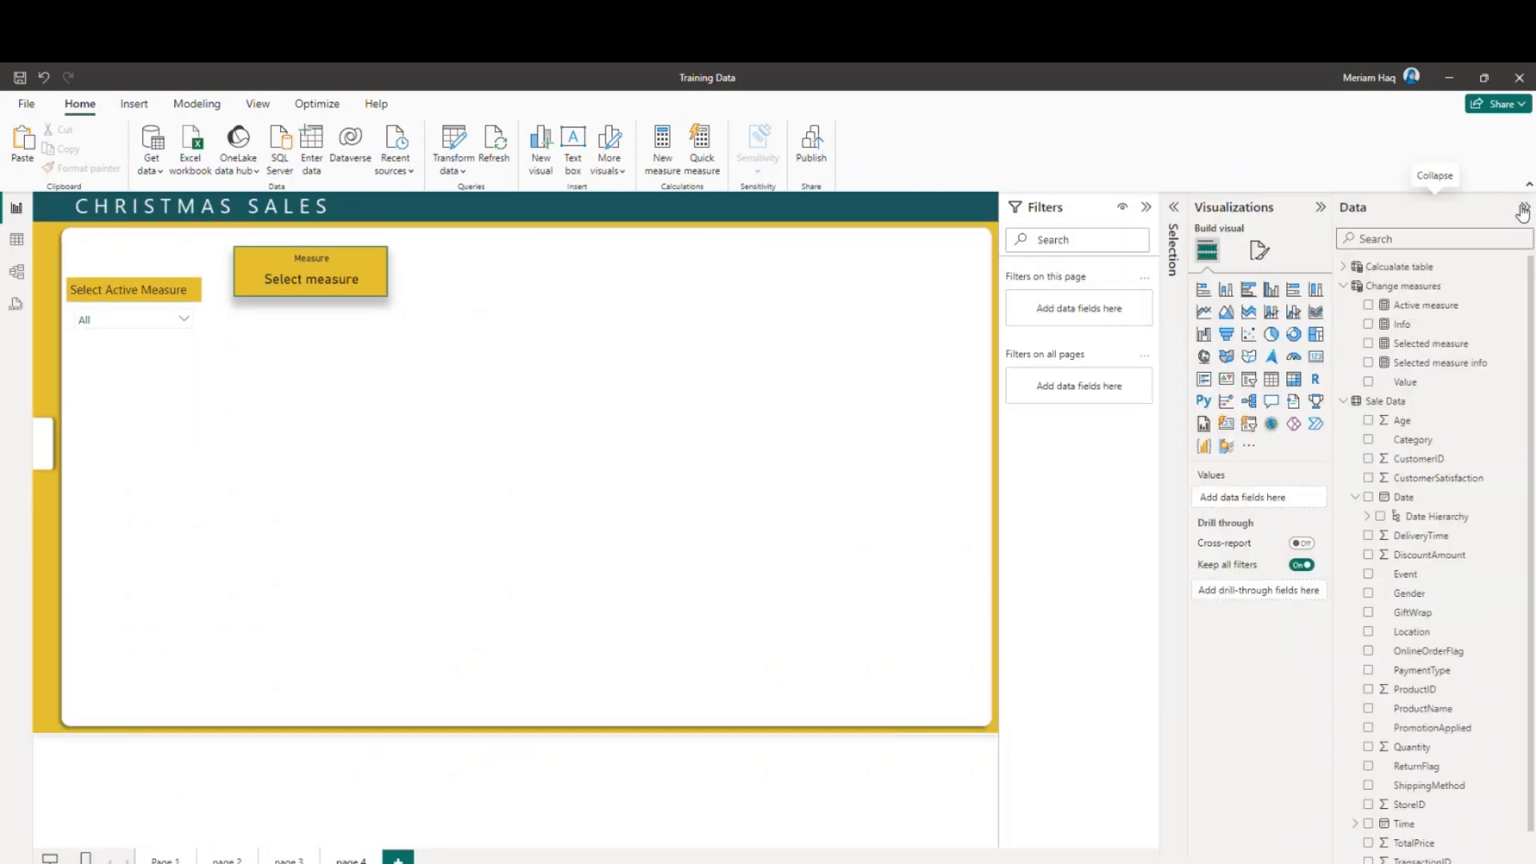
click(338, 290)
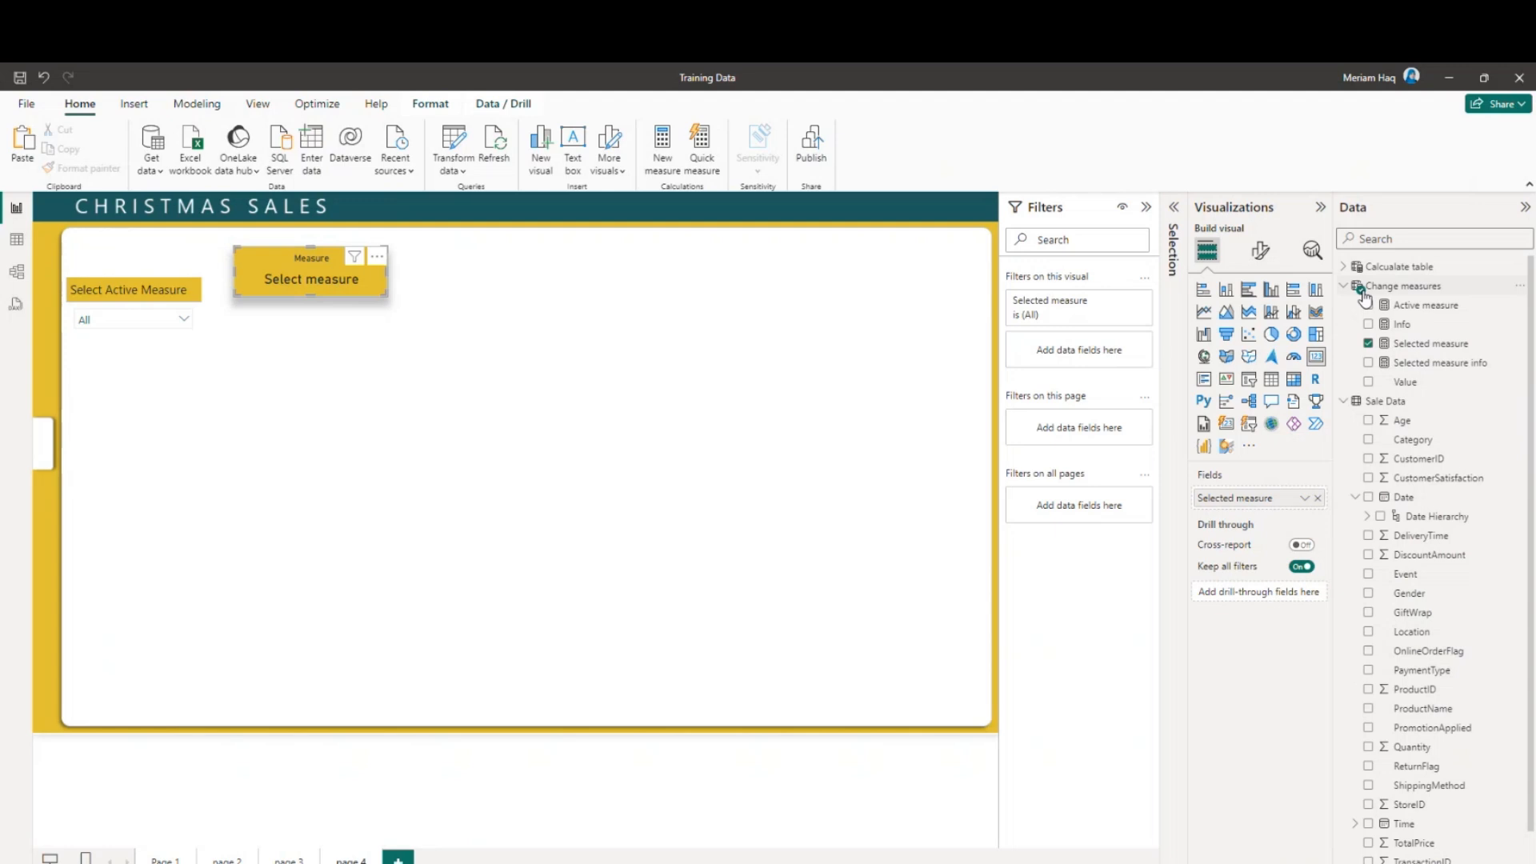
click(1420, 348)
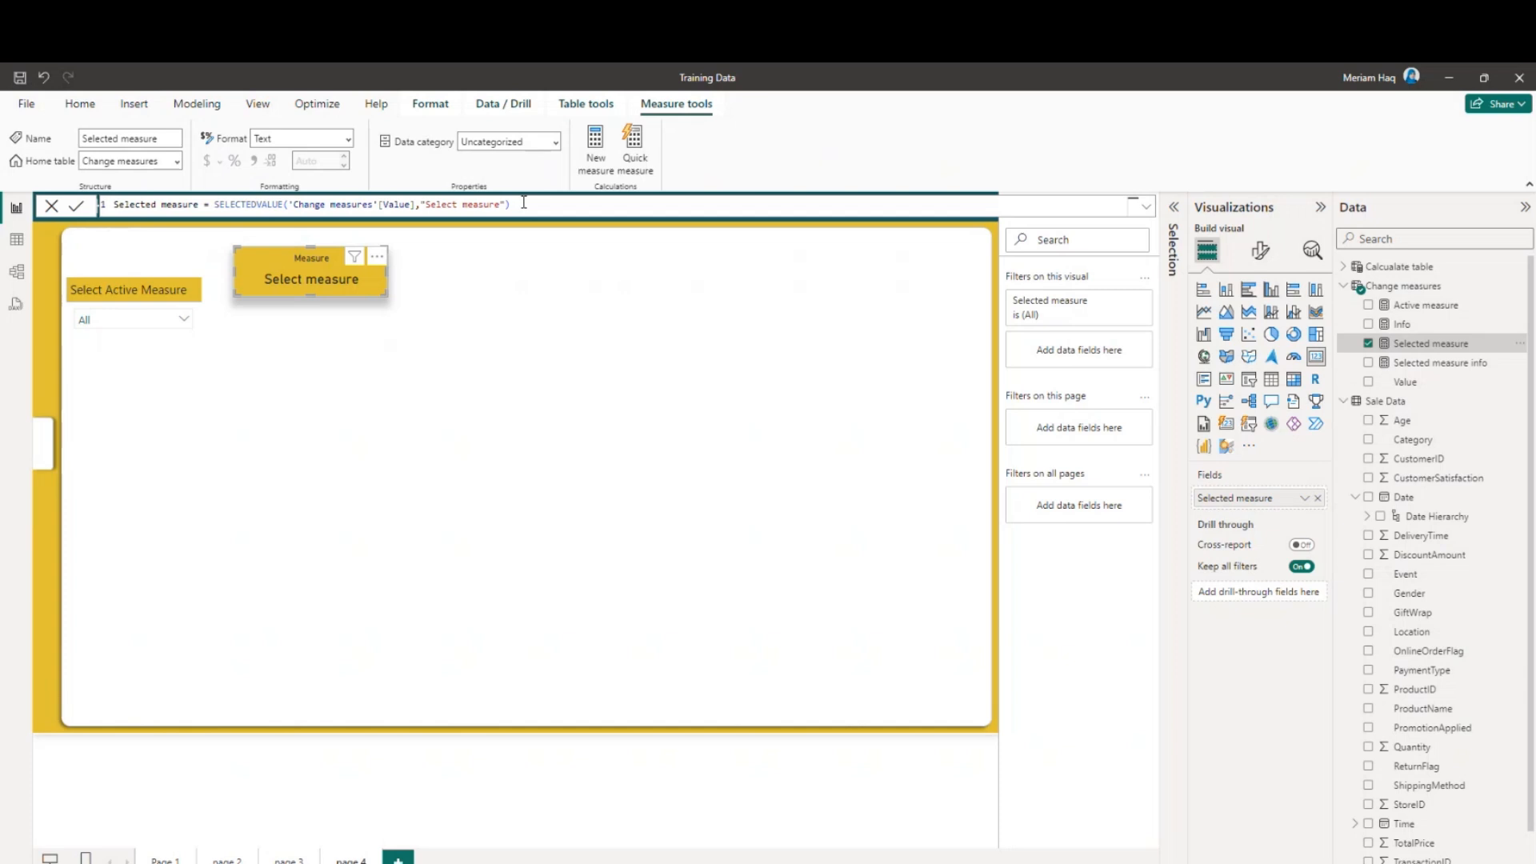
drag(293, 205, 415, 205)
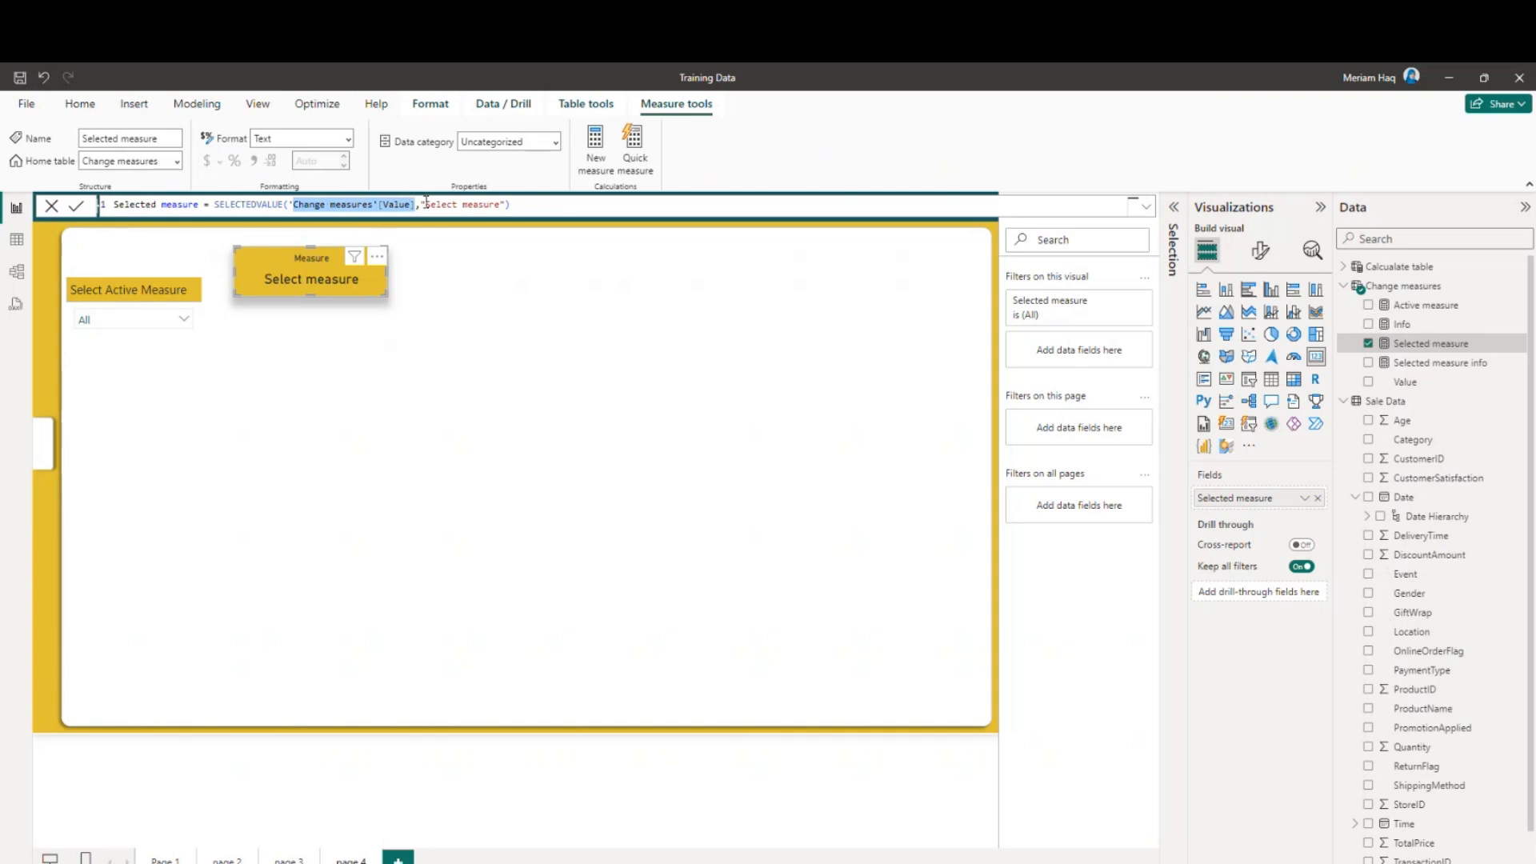
drag(419, 206, 504, 205)
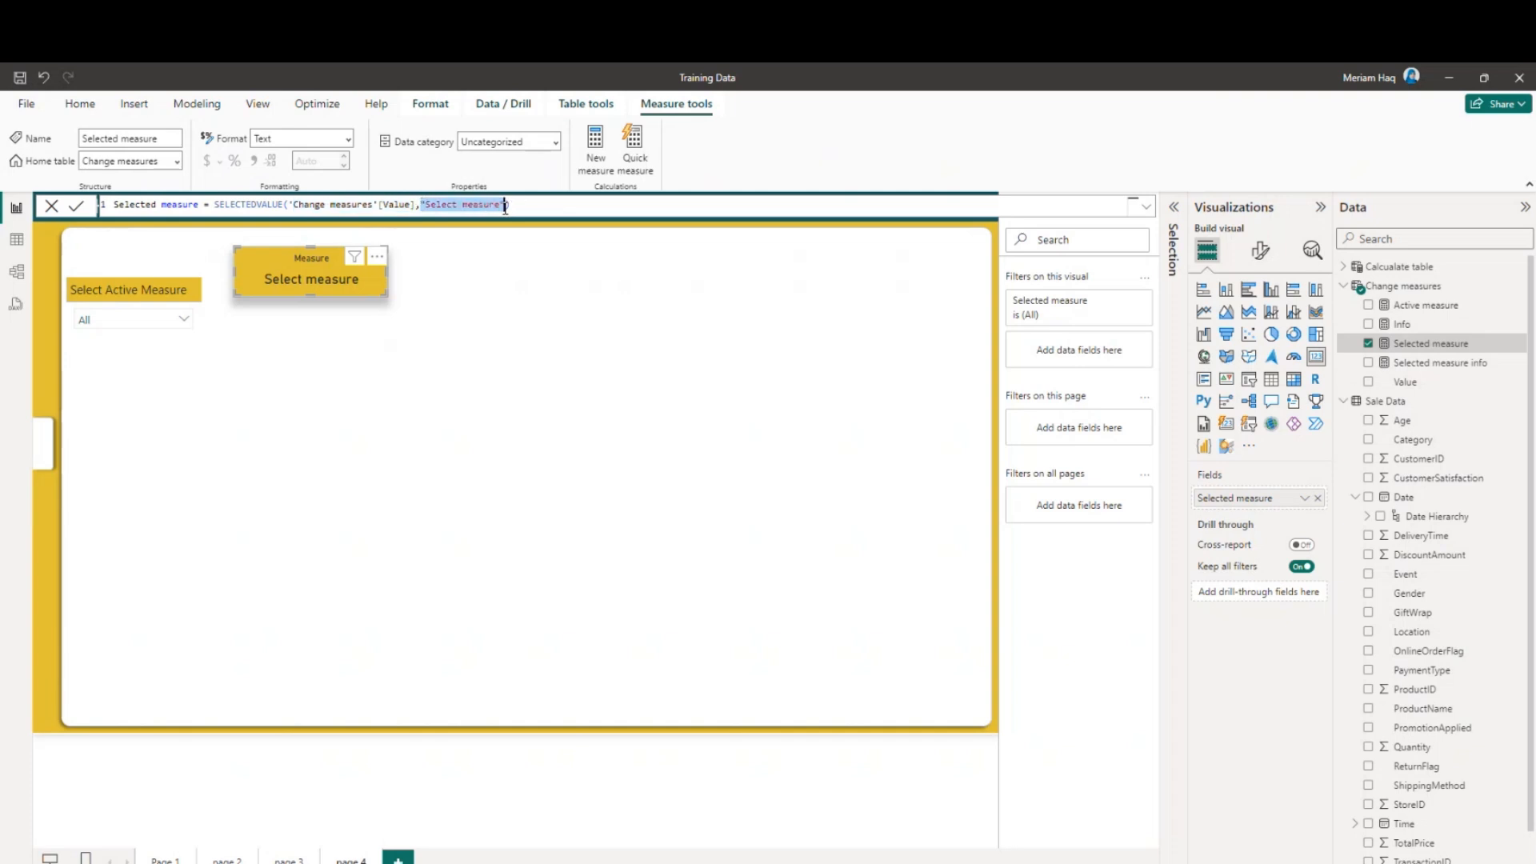
click(504, 206)
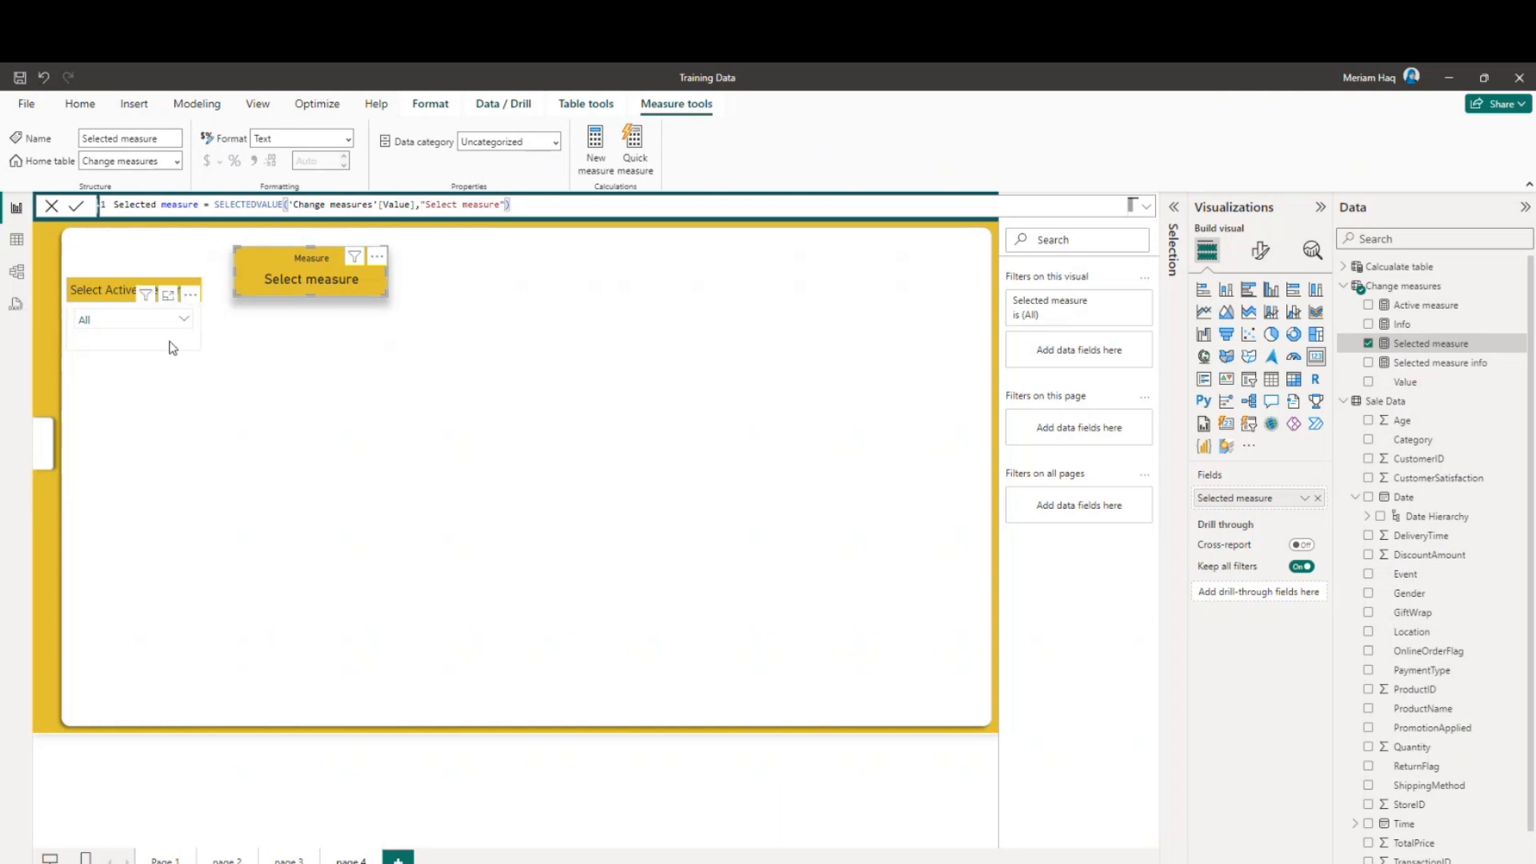
Step: Try the Delivery Time option in the Select Active Measure slicer, and then return the slicer to all measures
click(185, 319)
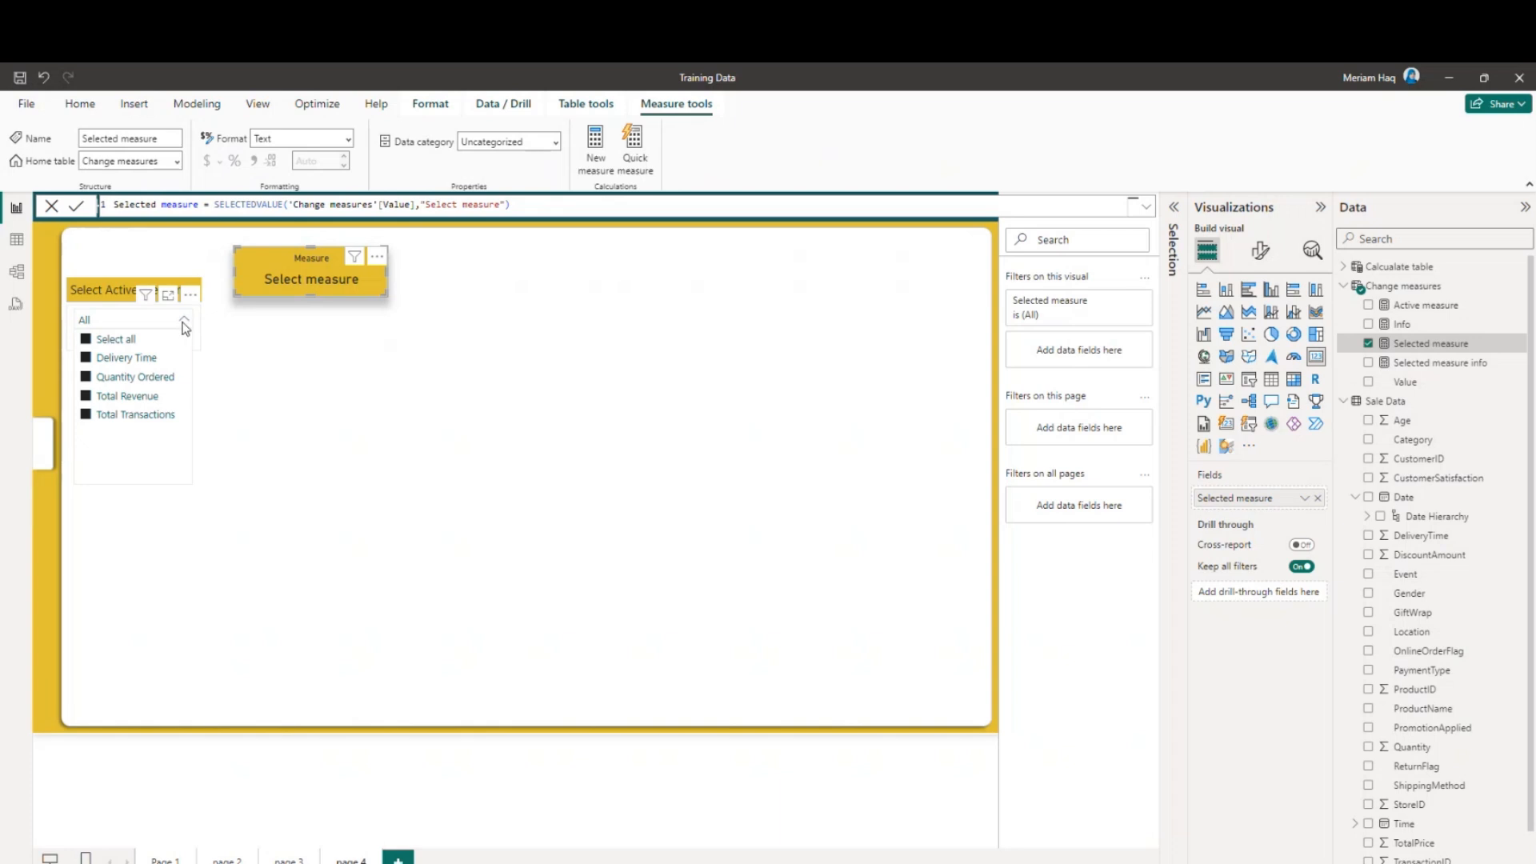
click(86, 342)
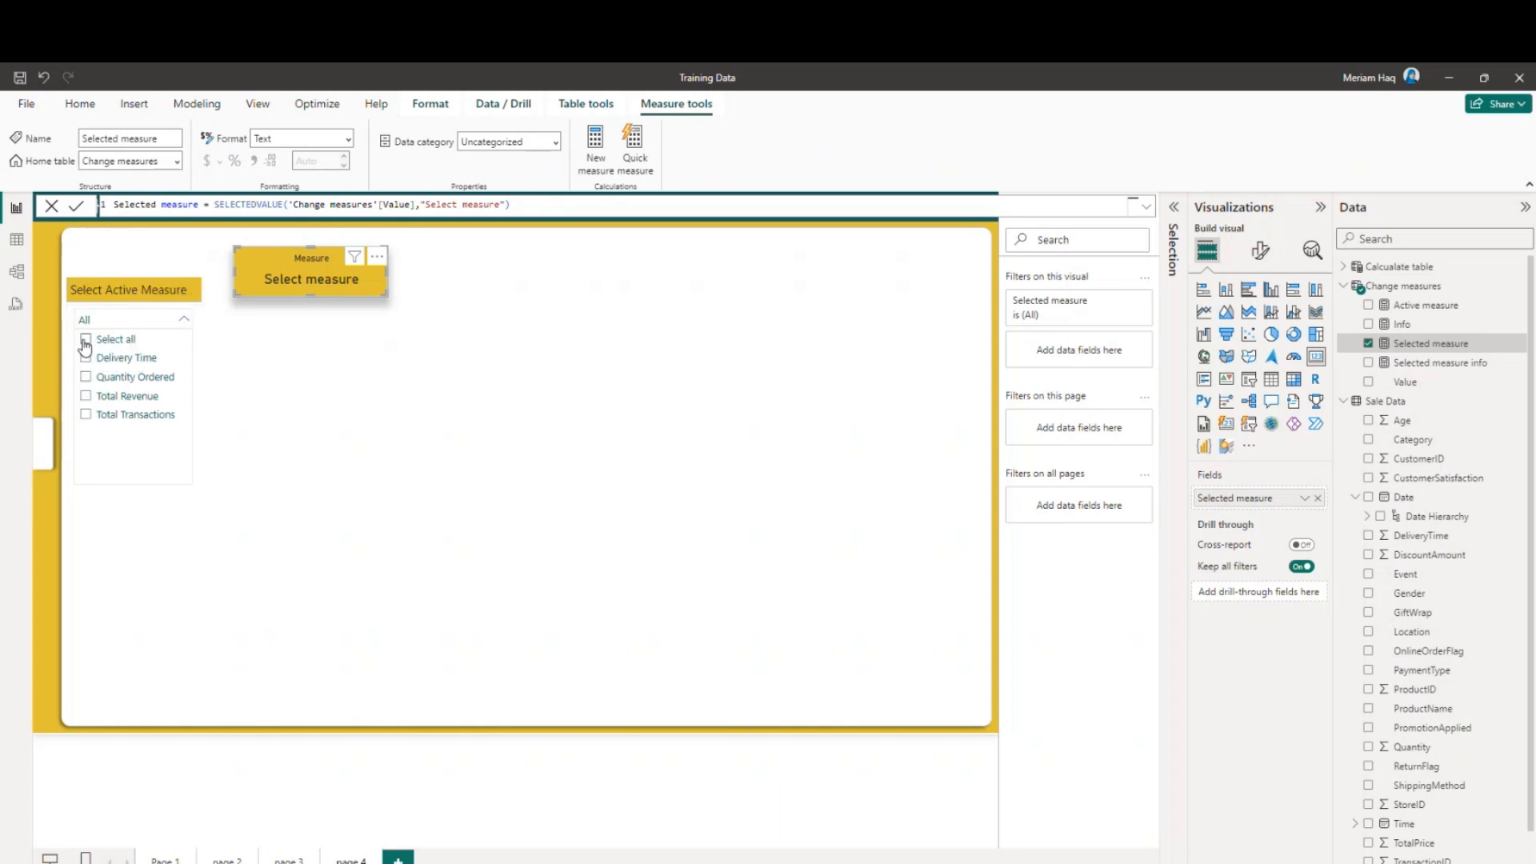
click(86, 359)
click(87, 341)
click(112, 491)
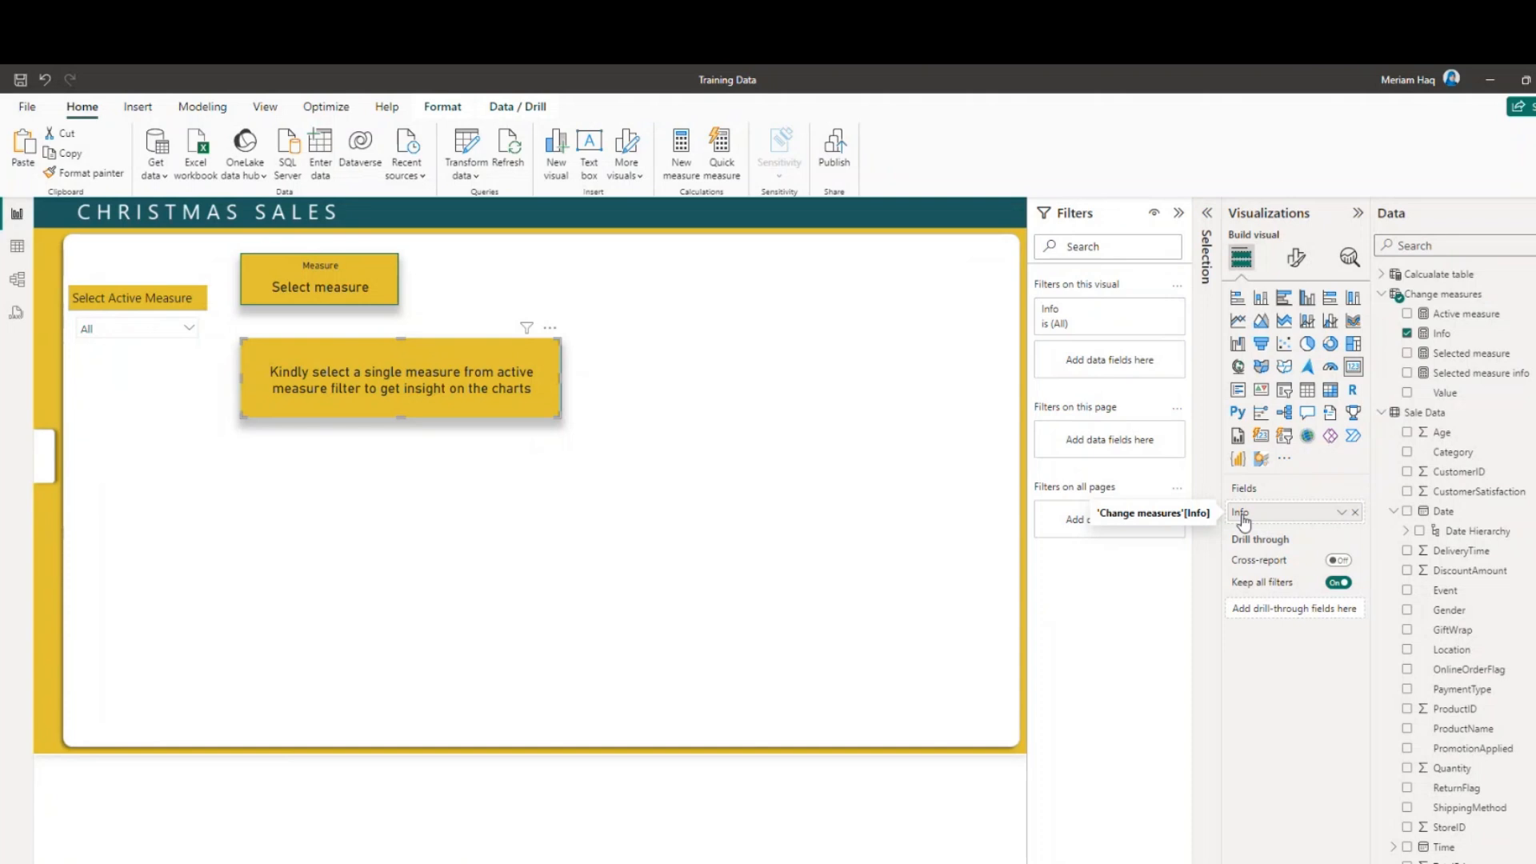
Step: Examine the Info measure's formula and test its card message by choosing Quantity Ordered in the Select Active Measure slicer
click(1445, 334)
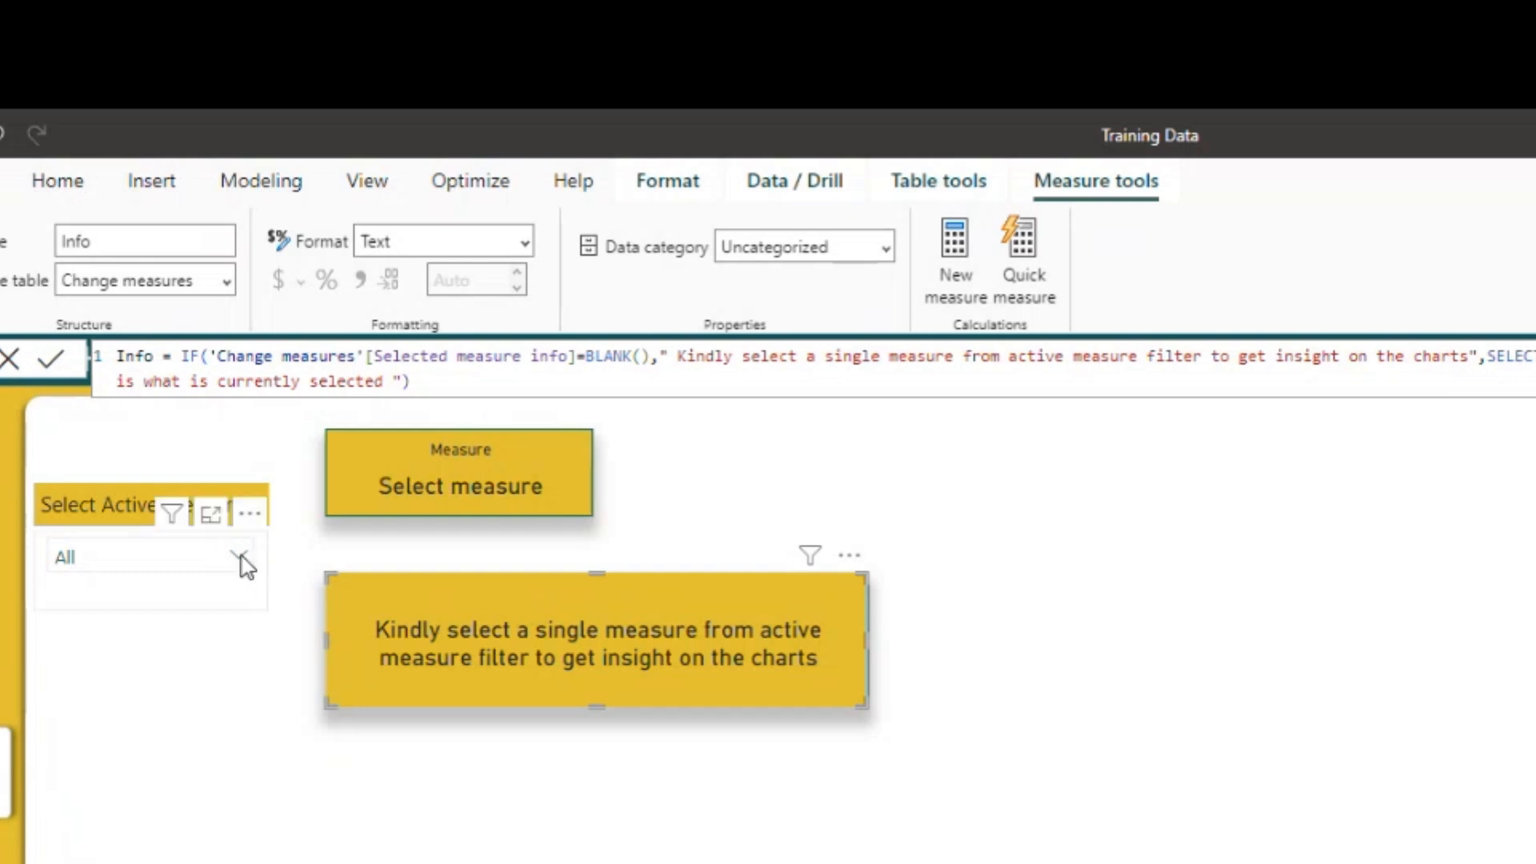
click(240, 558)
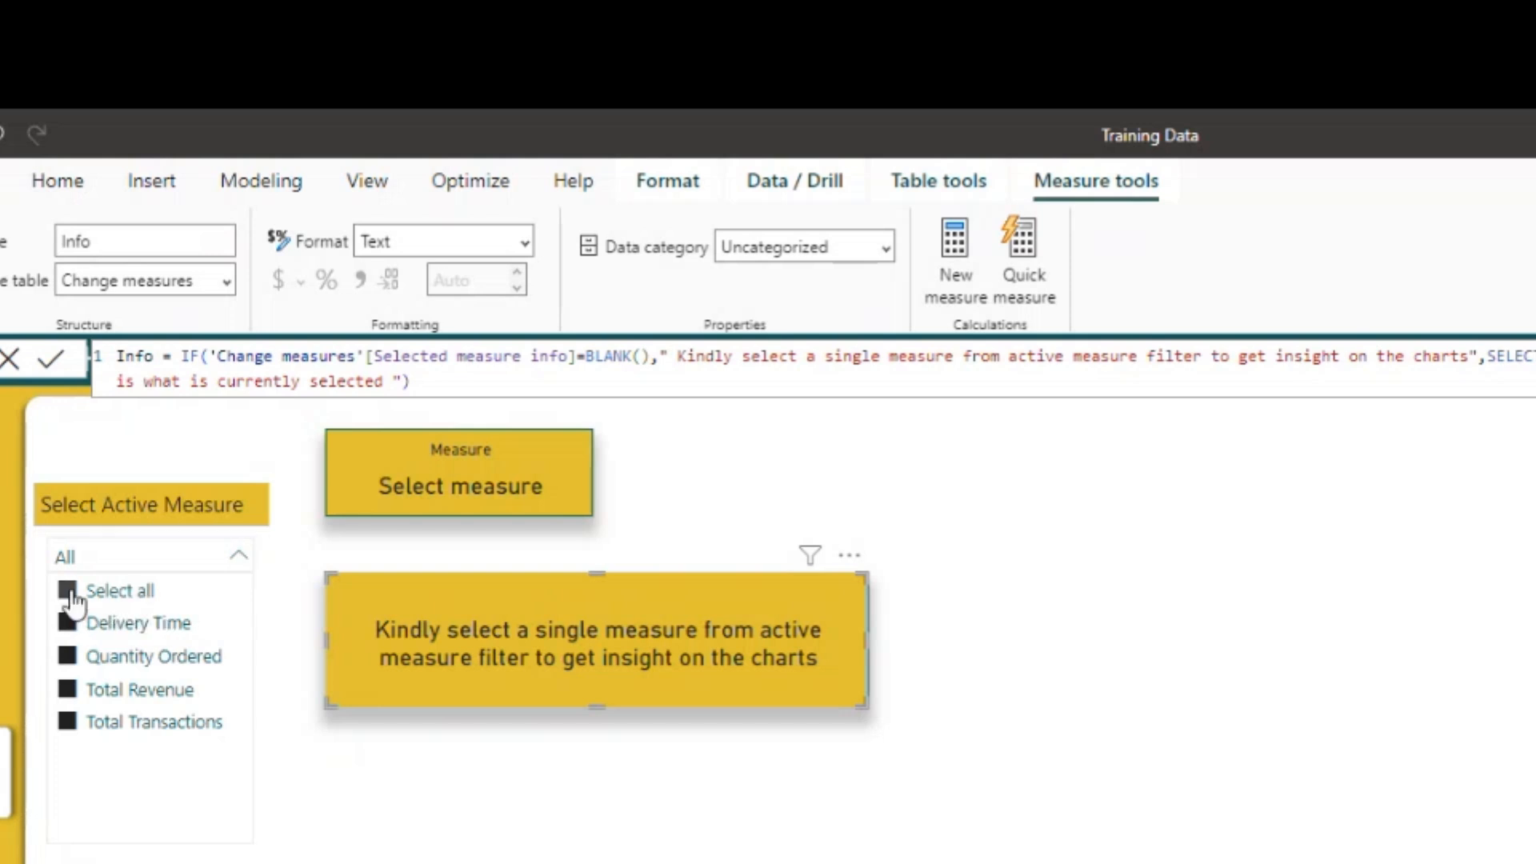
click(67, 661)
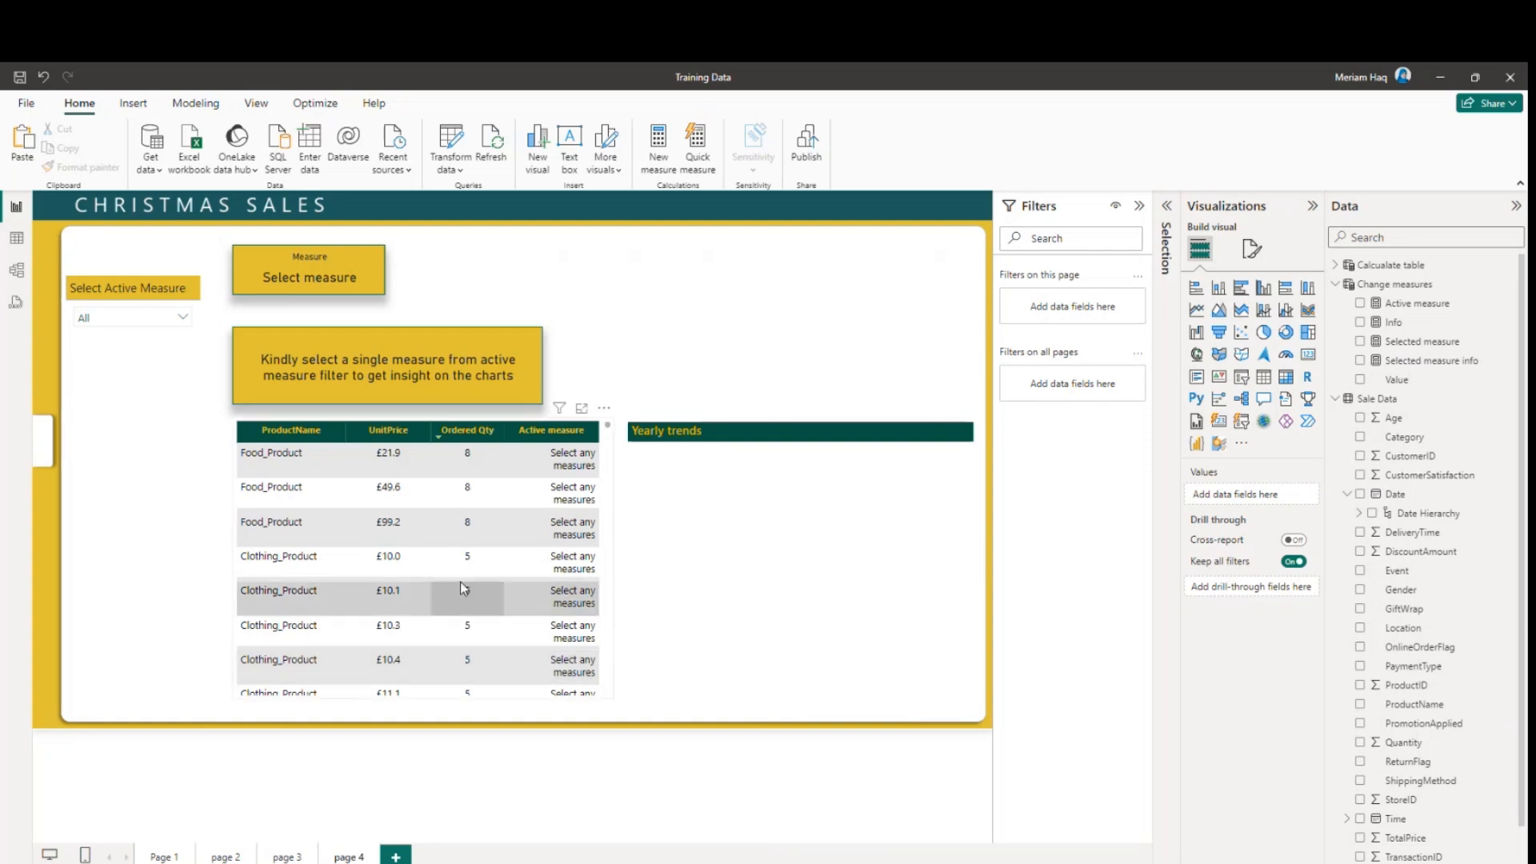
Step: Examine the Active measure's SWITCH formula, focusing on the Delivery time condition and the measure it returns
click(1431, 305)
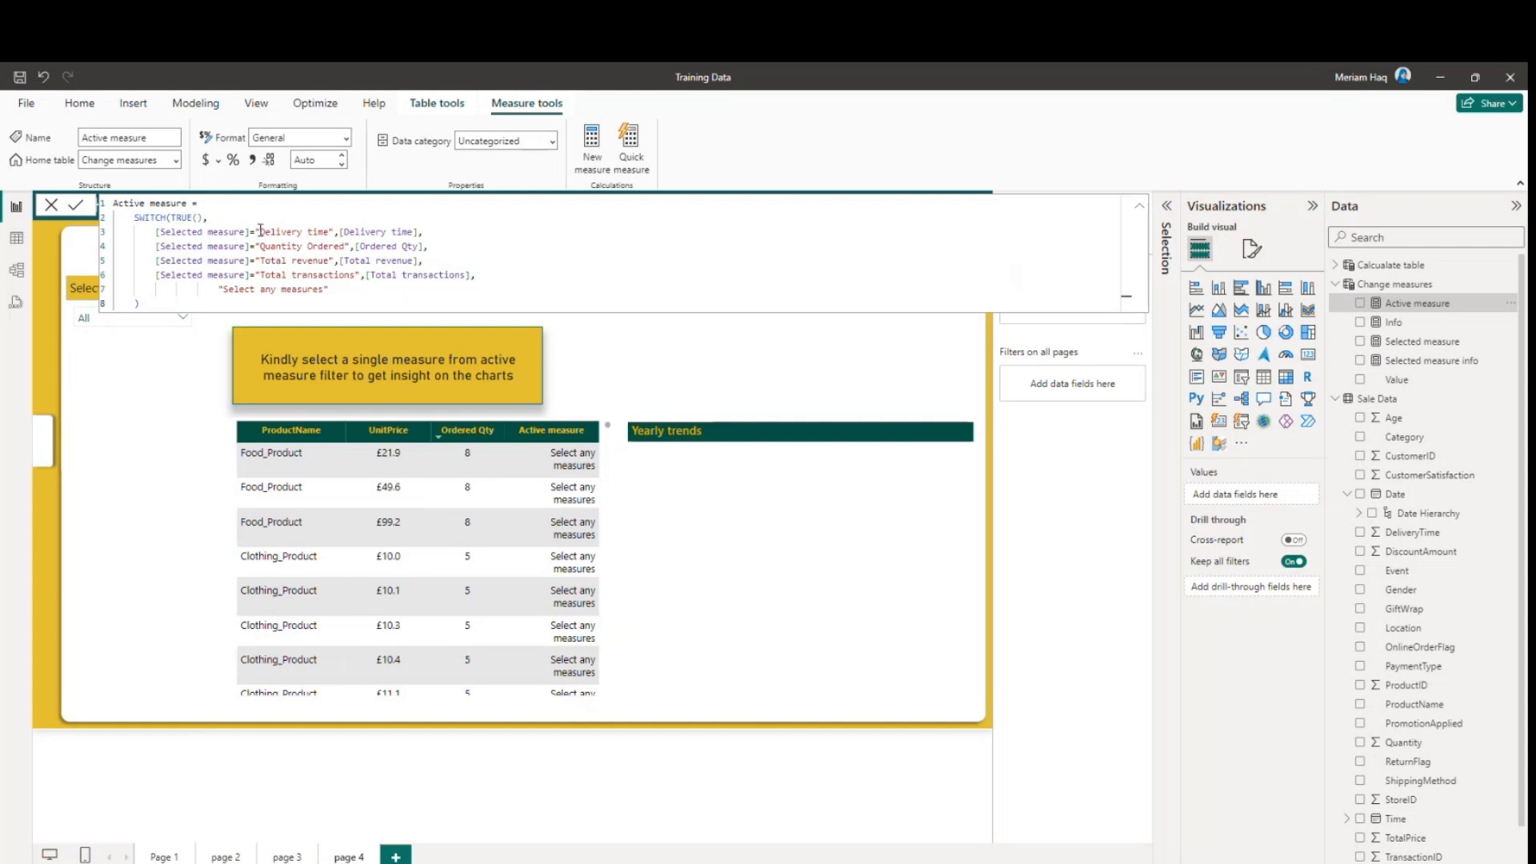
drag(260, 231, 330, 231)
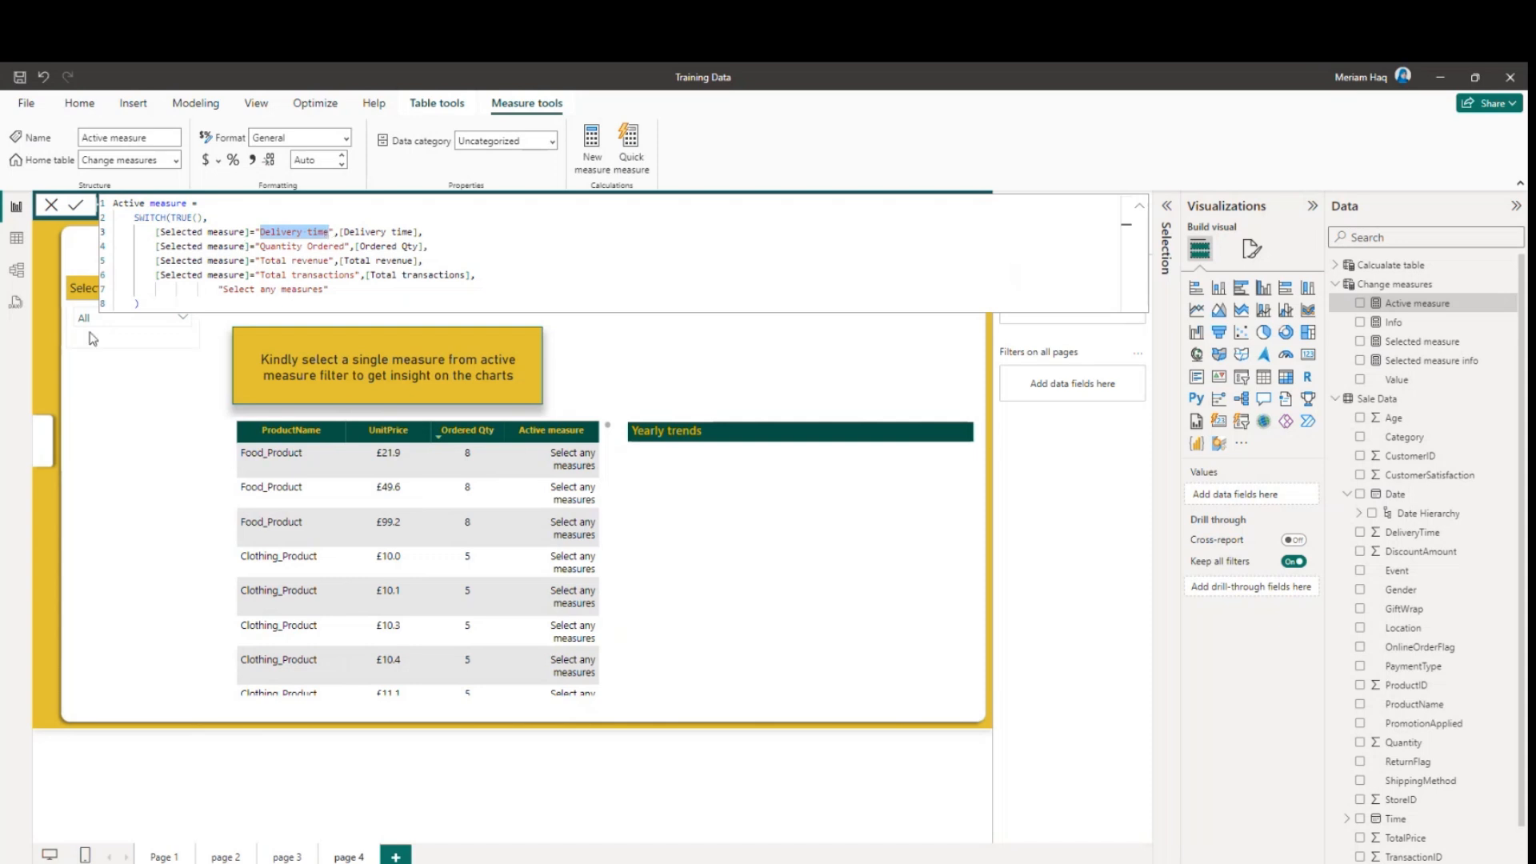
click(413, 231)
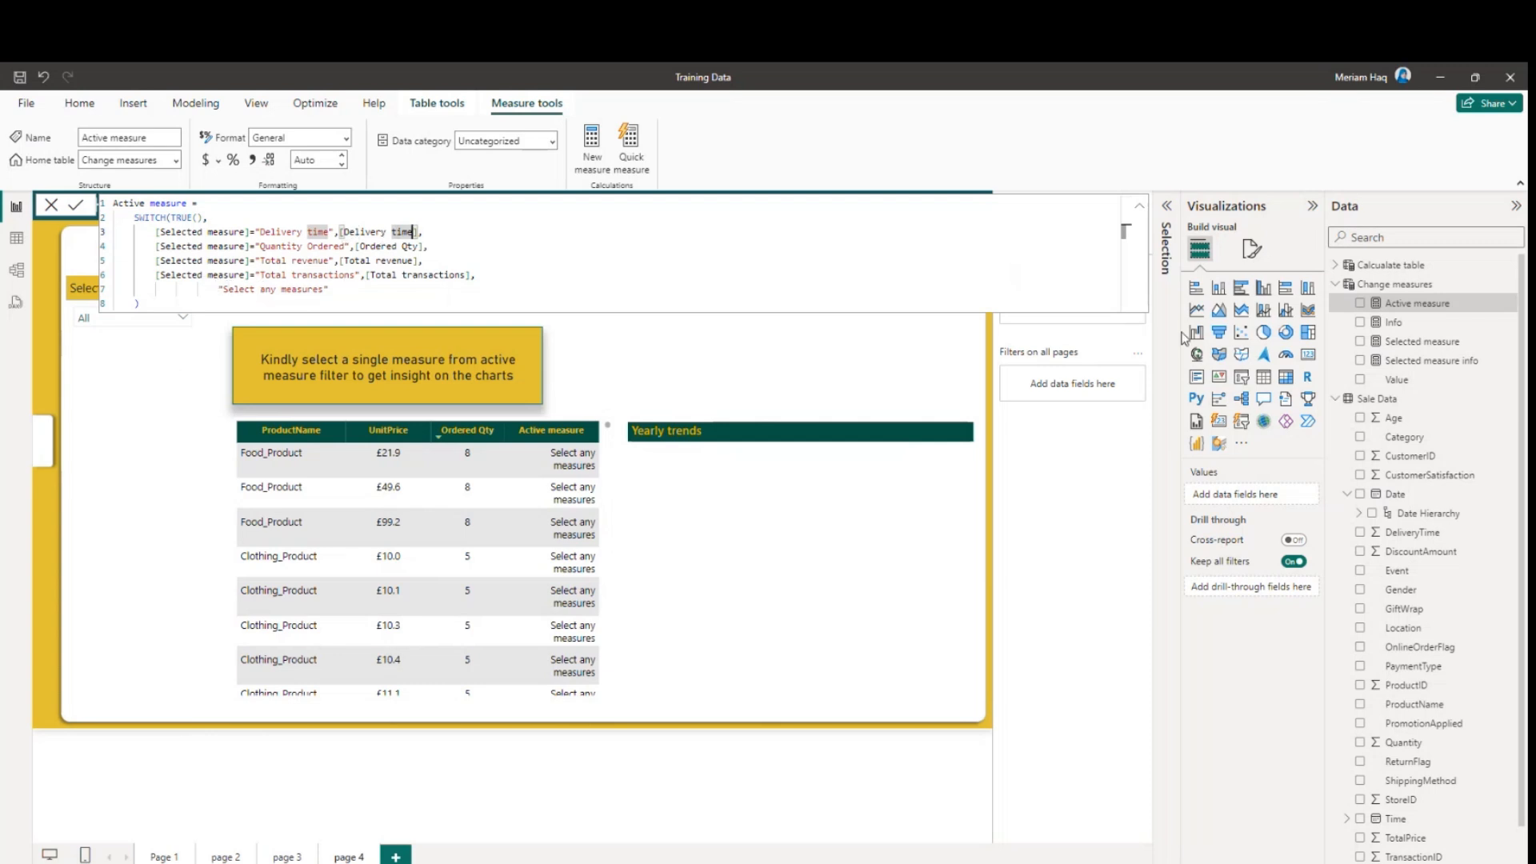
Step: Examine the formulas of the Delivery time and Ordered Qty measures in the Calcualate table, with the other tables collapsed
click(1342, 397)
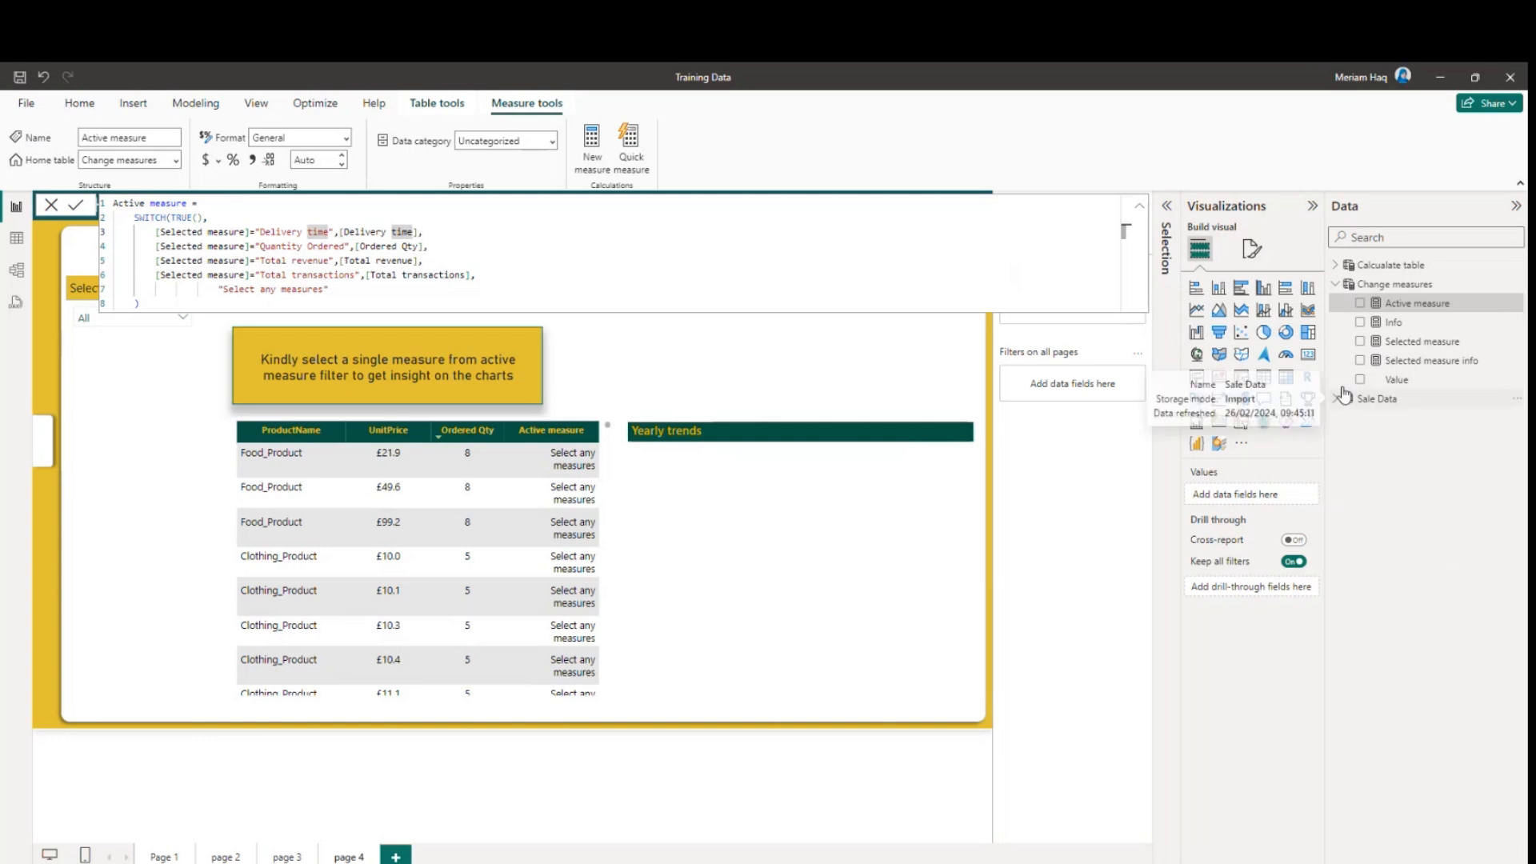
click(1336, 285)
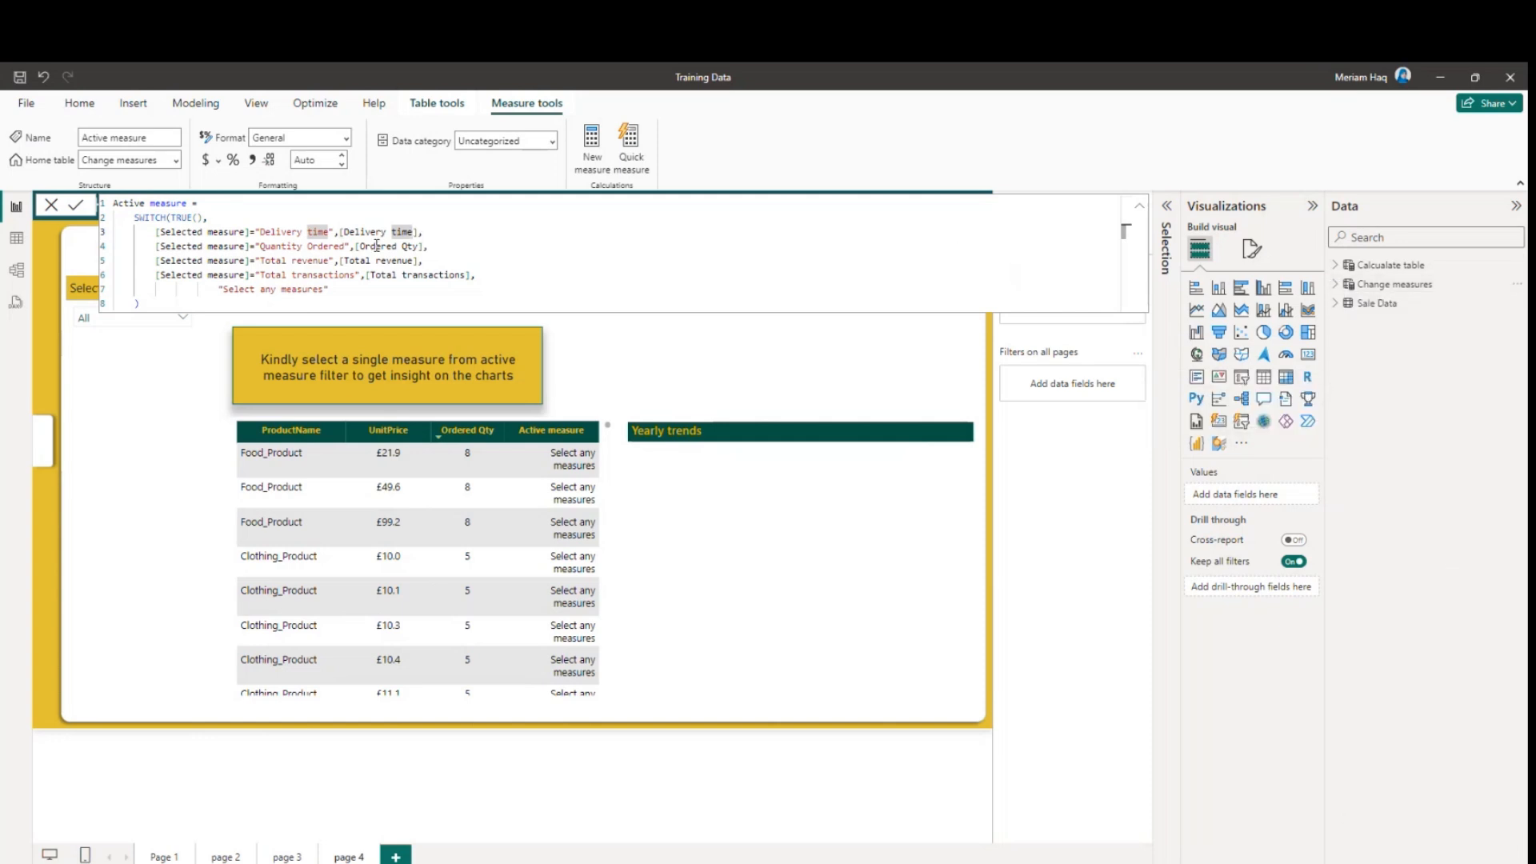
click(1337, 266)
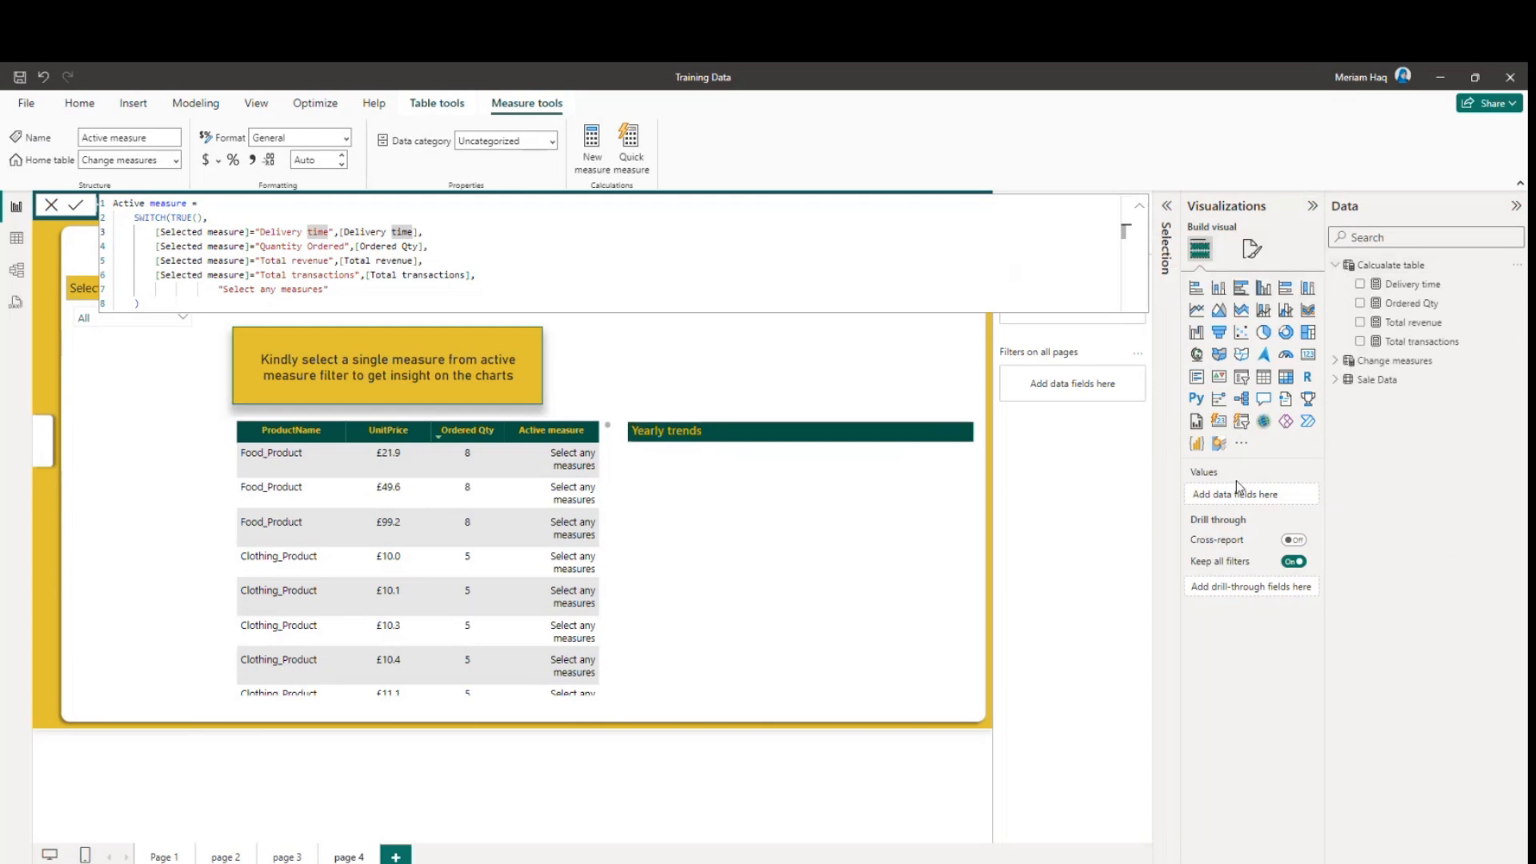
click(1413, 286)
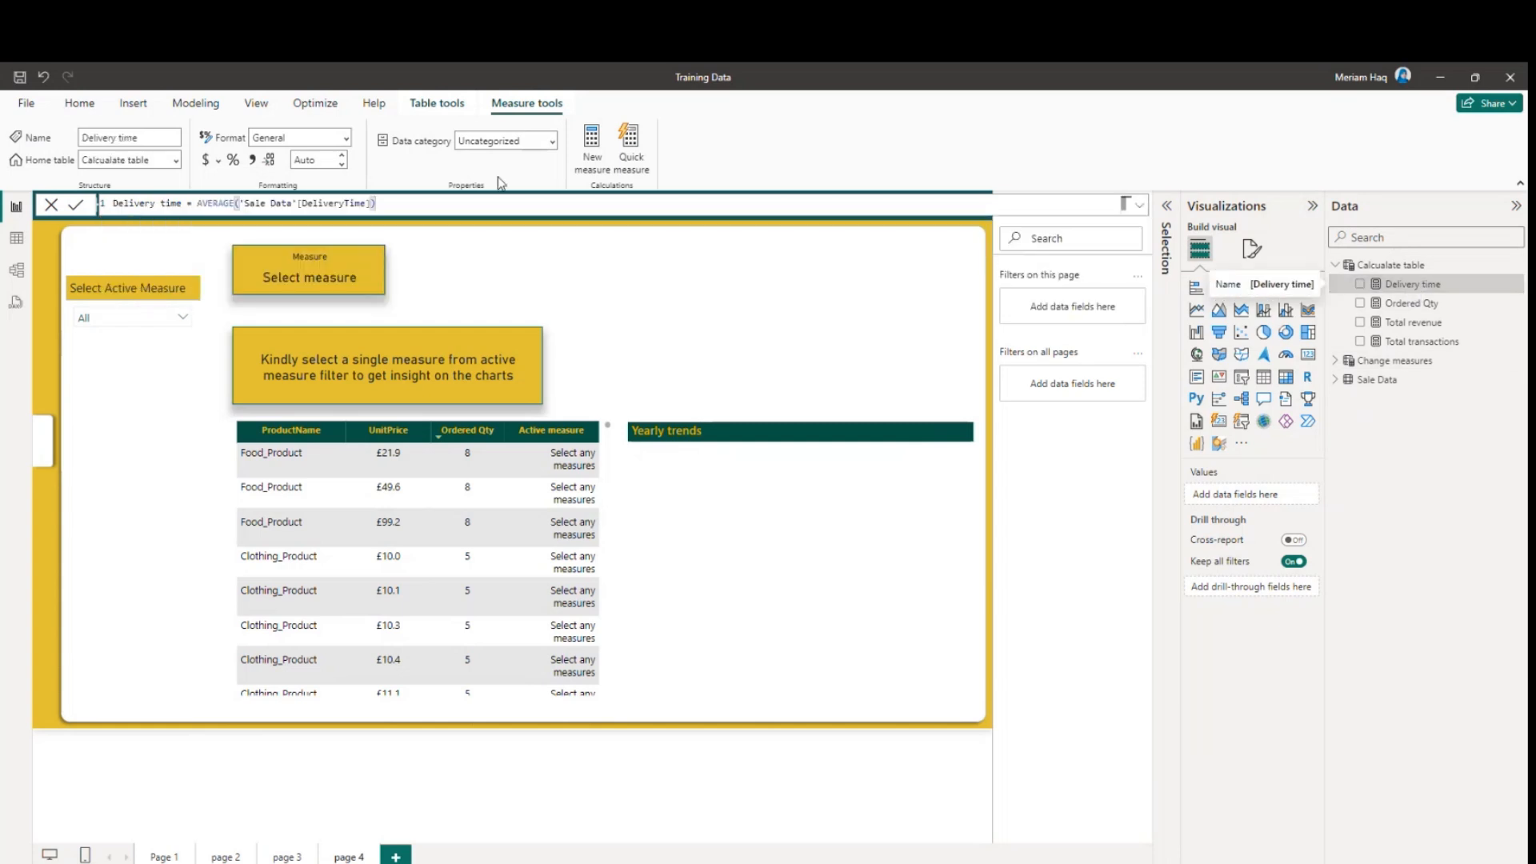
click(115, 207)
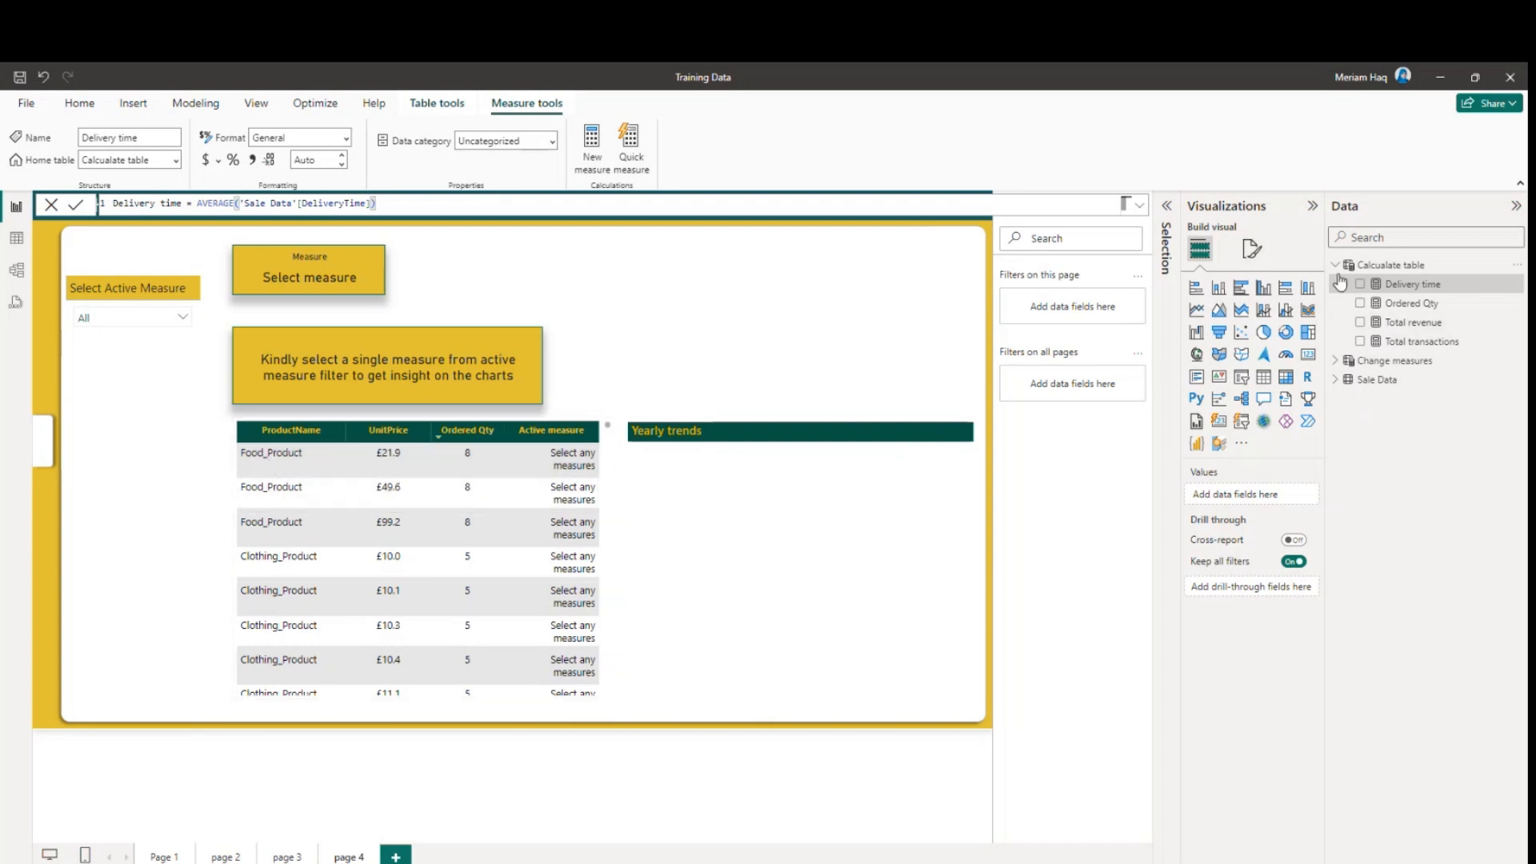
click(1413, 304)
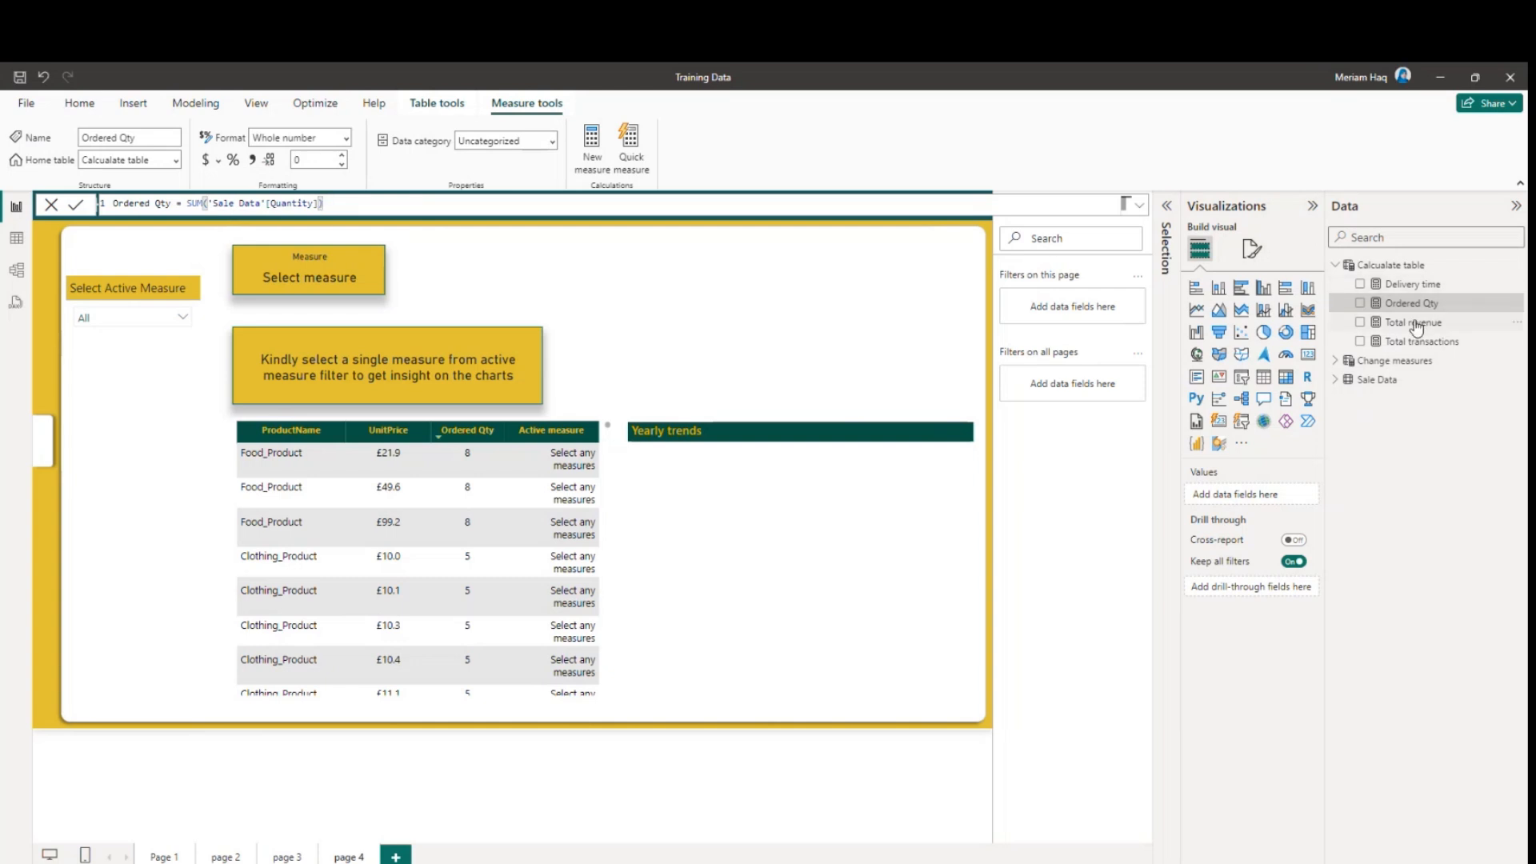
Step: Correct the Total revenue measure so that DiscountAmount is subtracted instead of multiplied, and commit the formula
click(1418, 323)
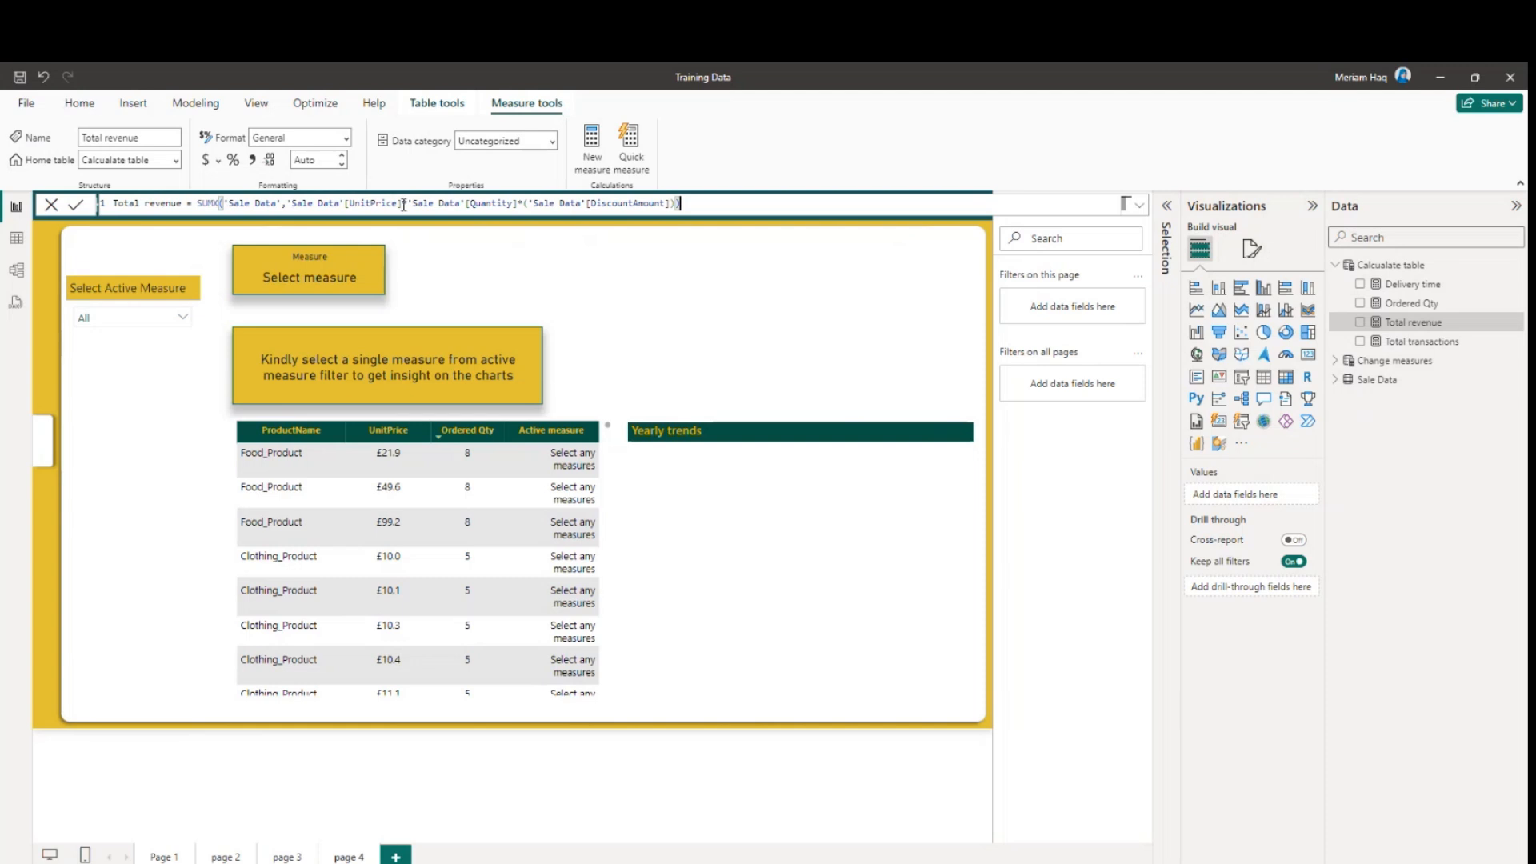
click(528, 203)
click(519, 203)
double_click(522, 203)
text(-)
click(76, 210)
Step: Examine the Total transactions formula and the rows of the Sale Data table from its first column, and return to the report page
click(1424, 342)
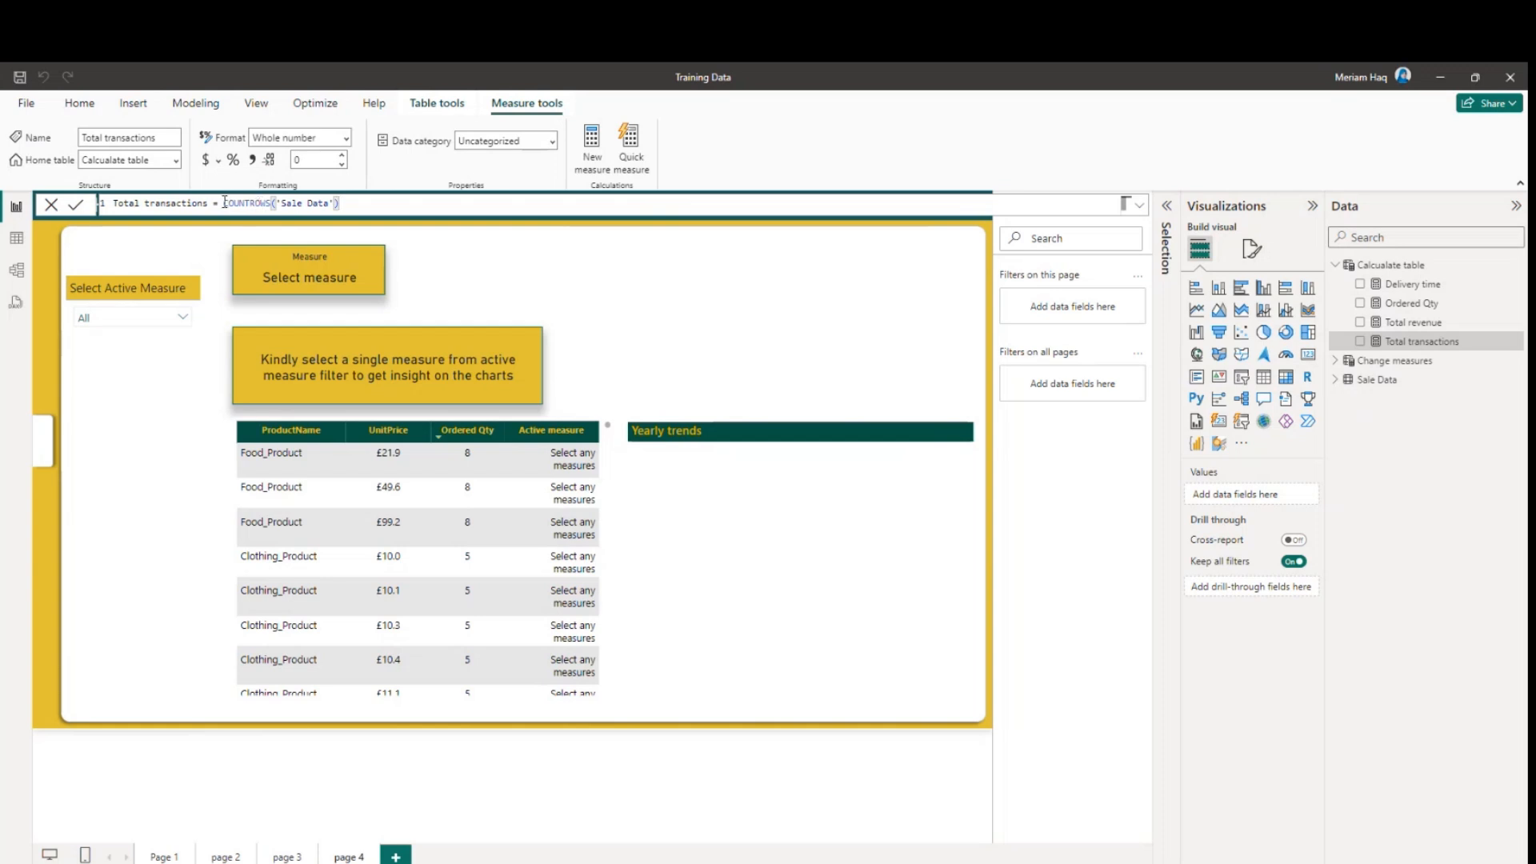
click(16, 240)
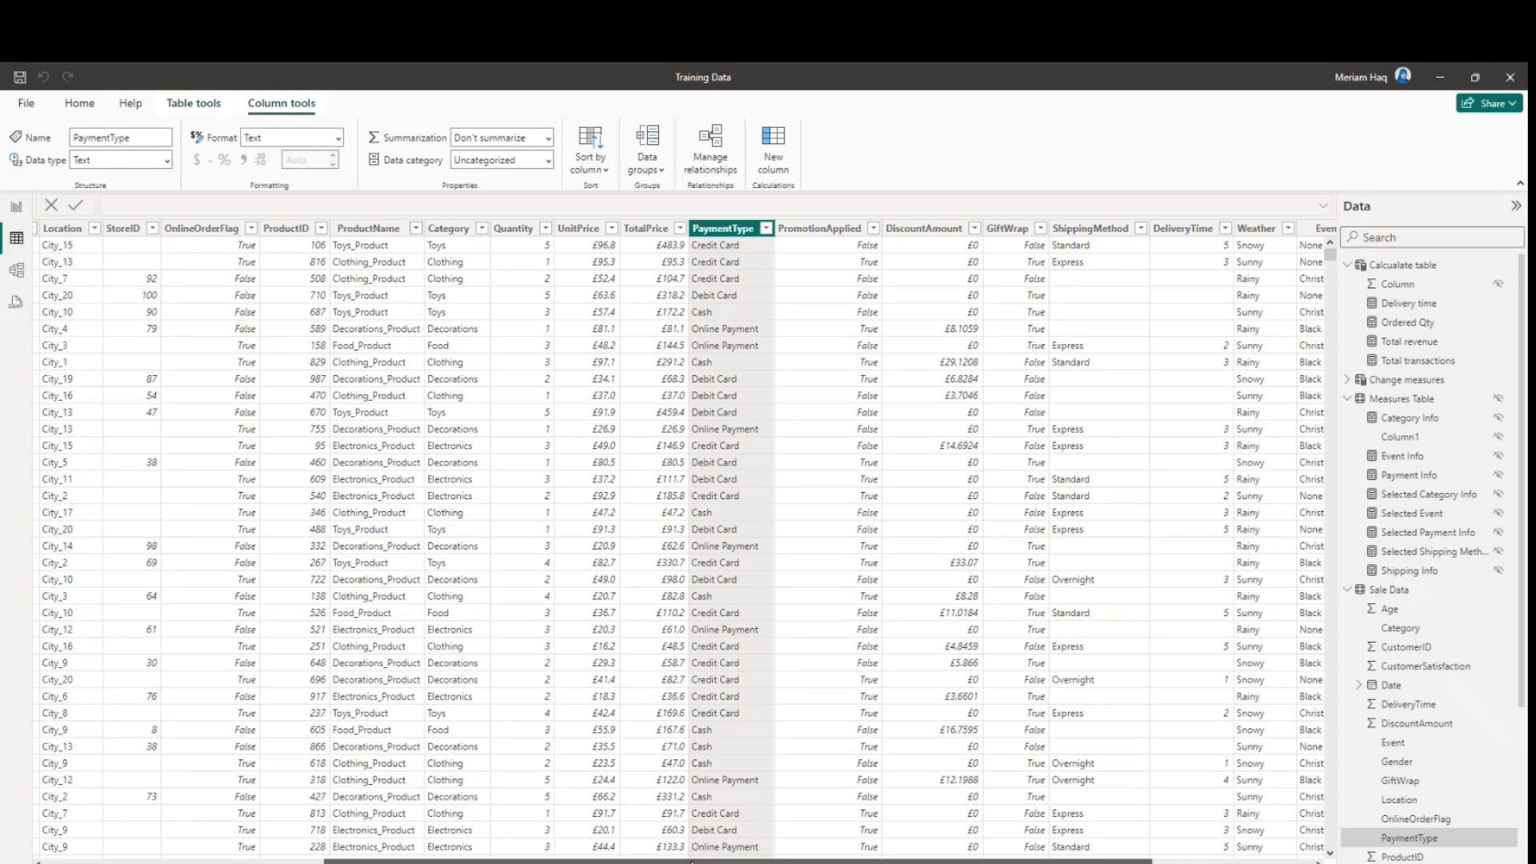
drag(696, 861, 415, 862)
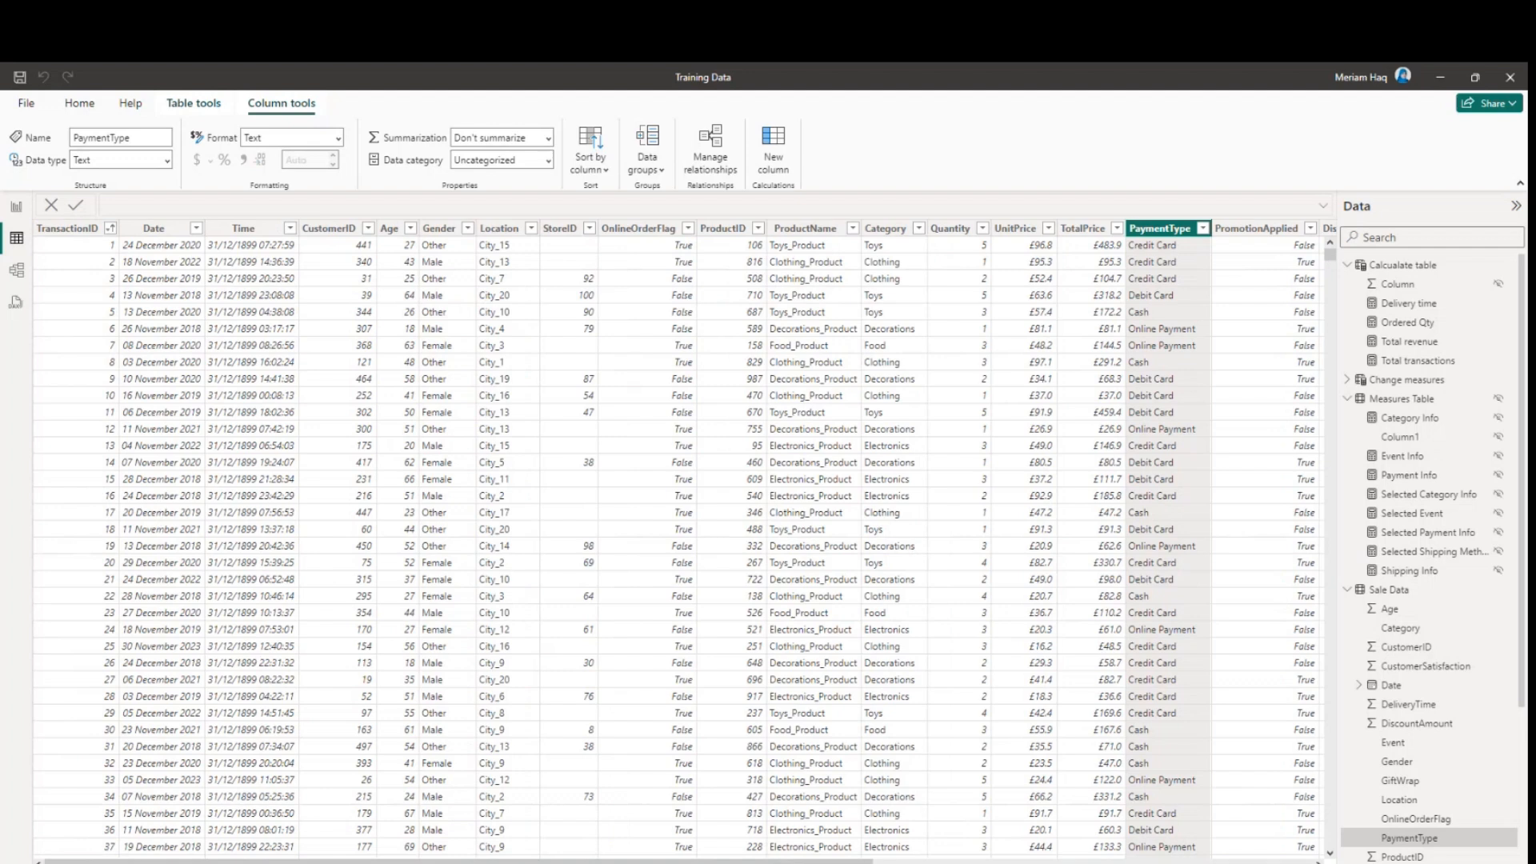
click(17, 208)
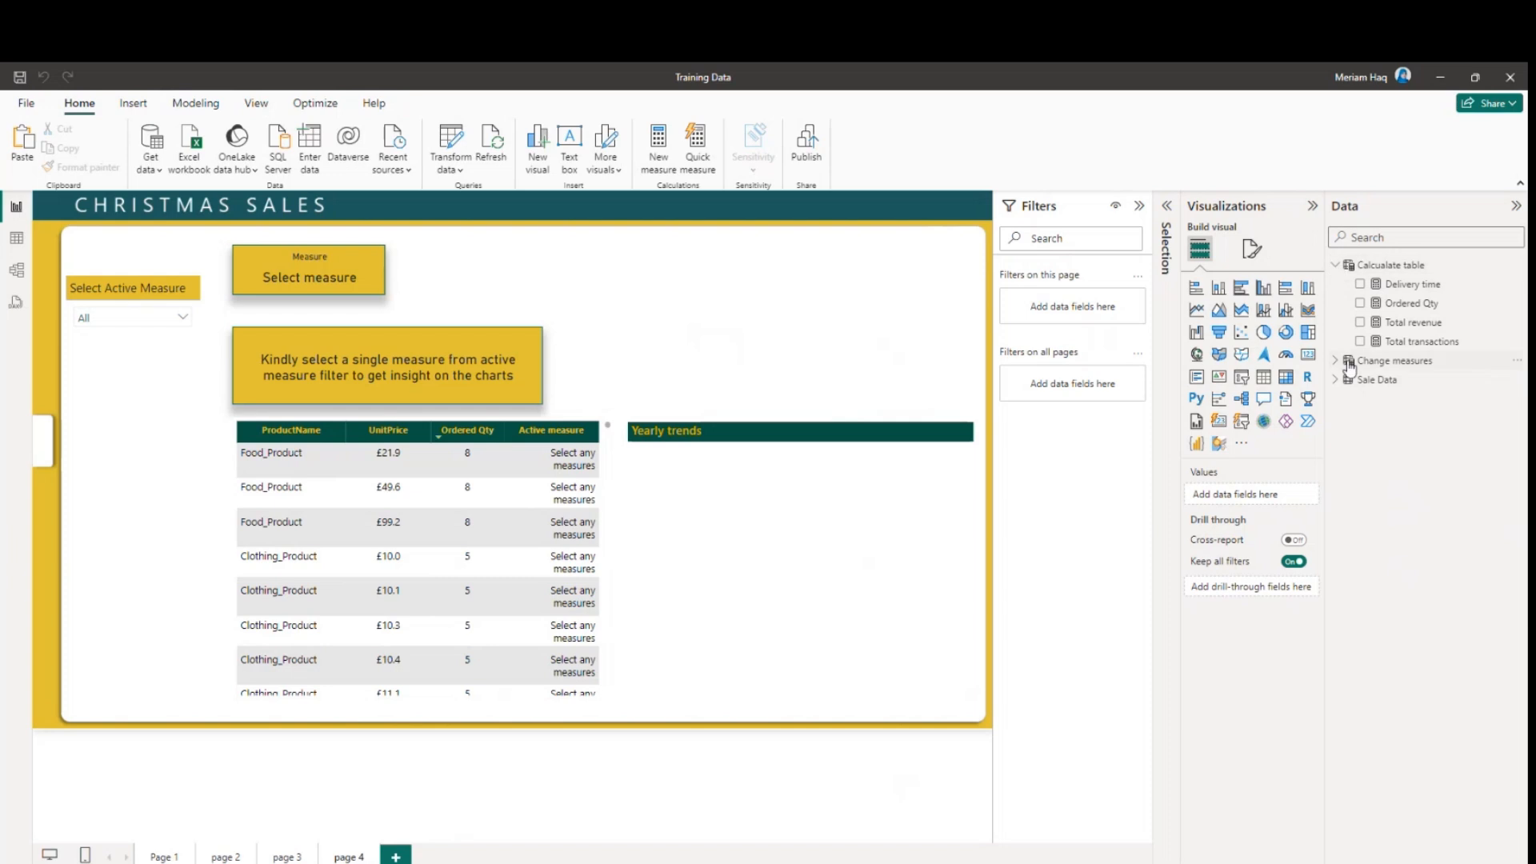
Step: Collapse the Calcualate table and reopen the Active measure formula in the Change measures table
click(1334, 265)
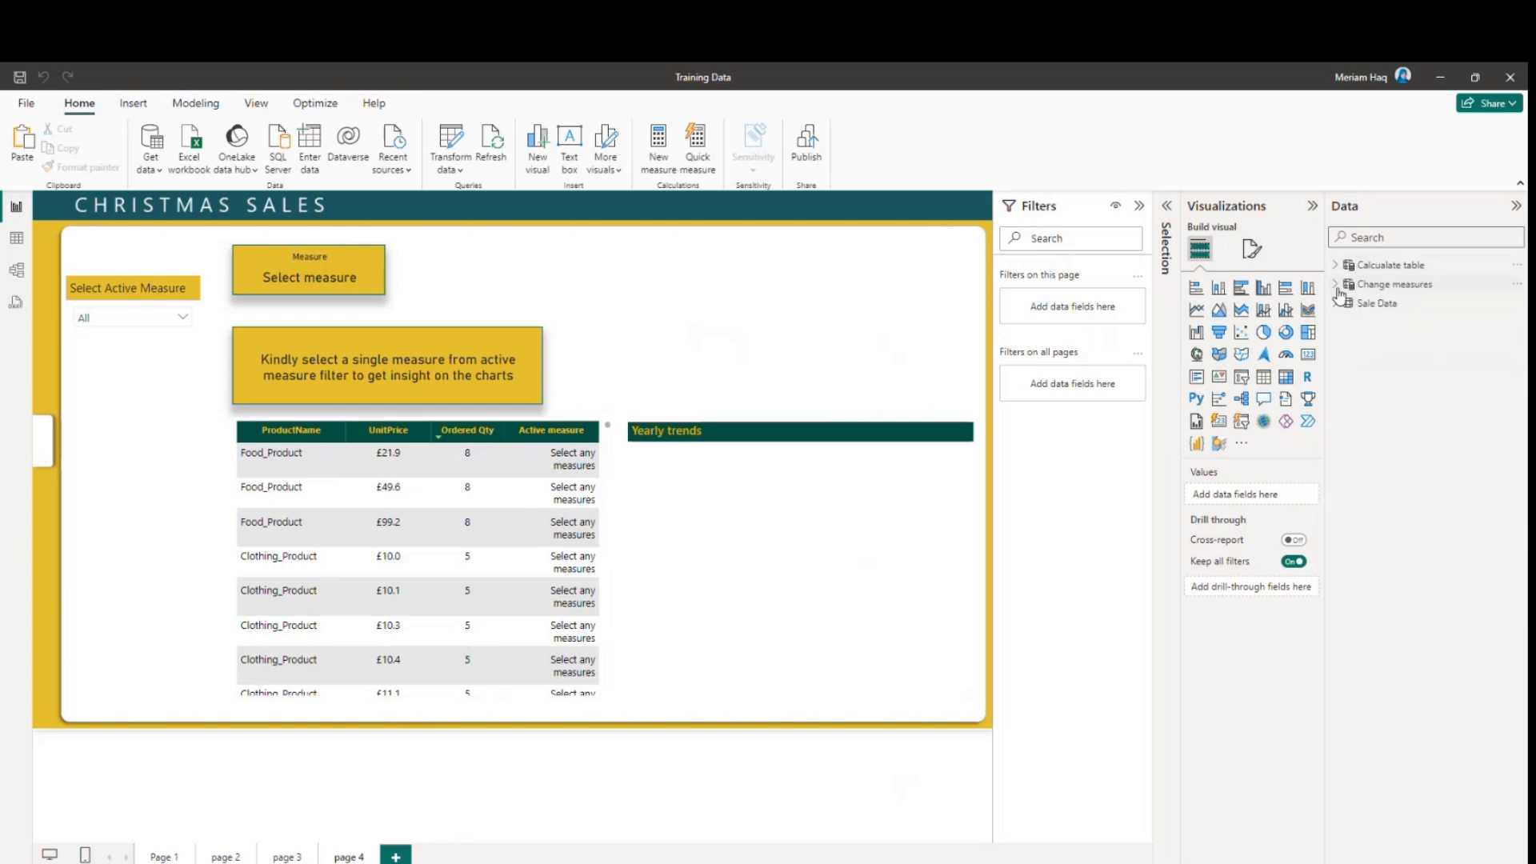
click(1336, 284)
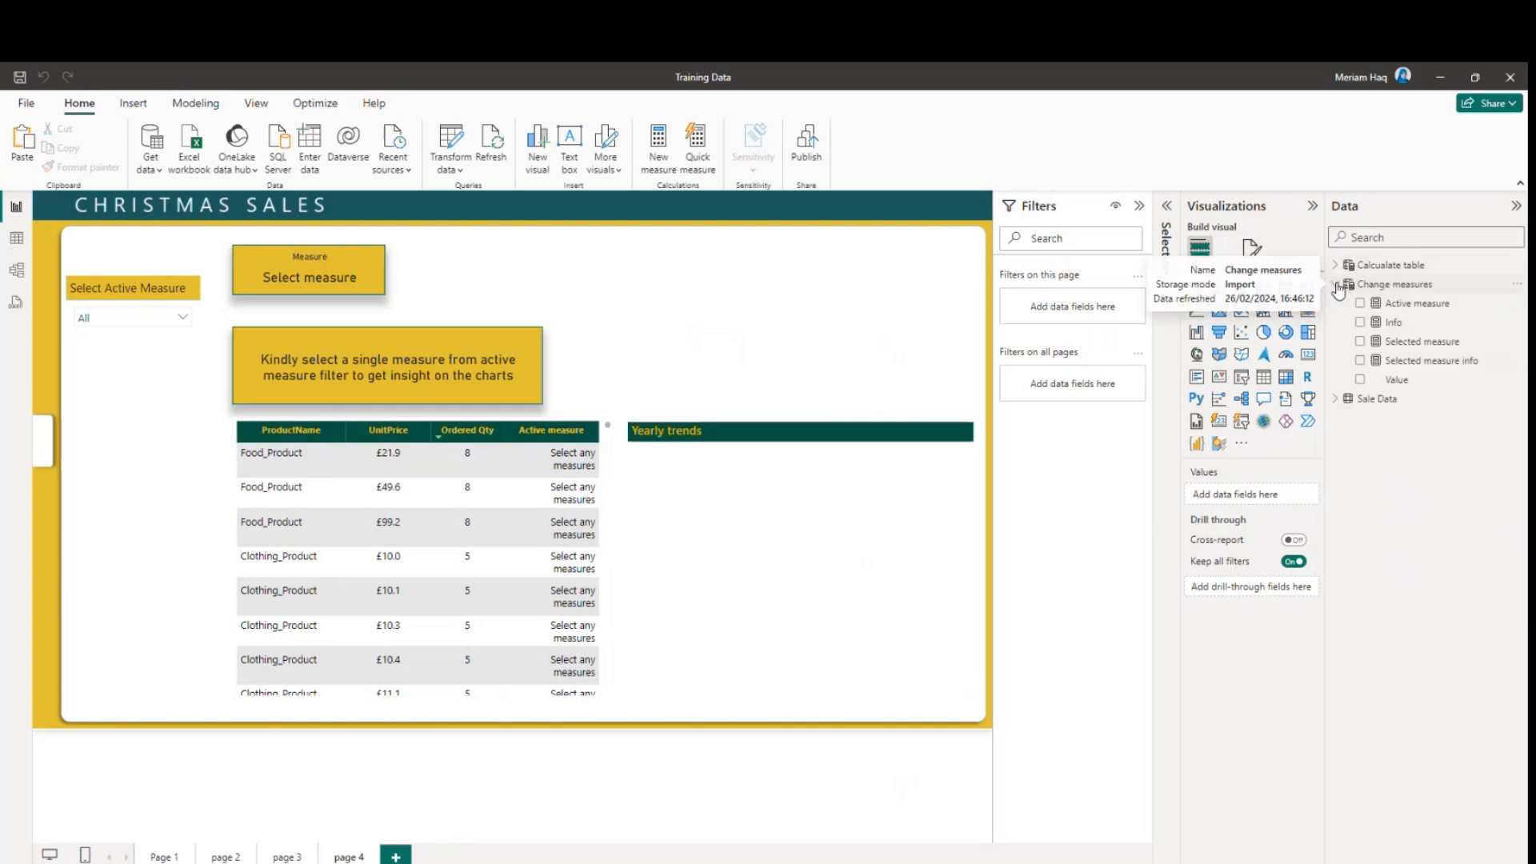
click(1415, 304)
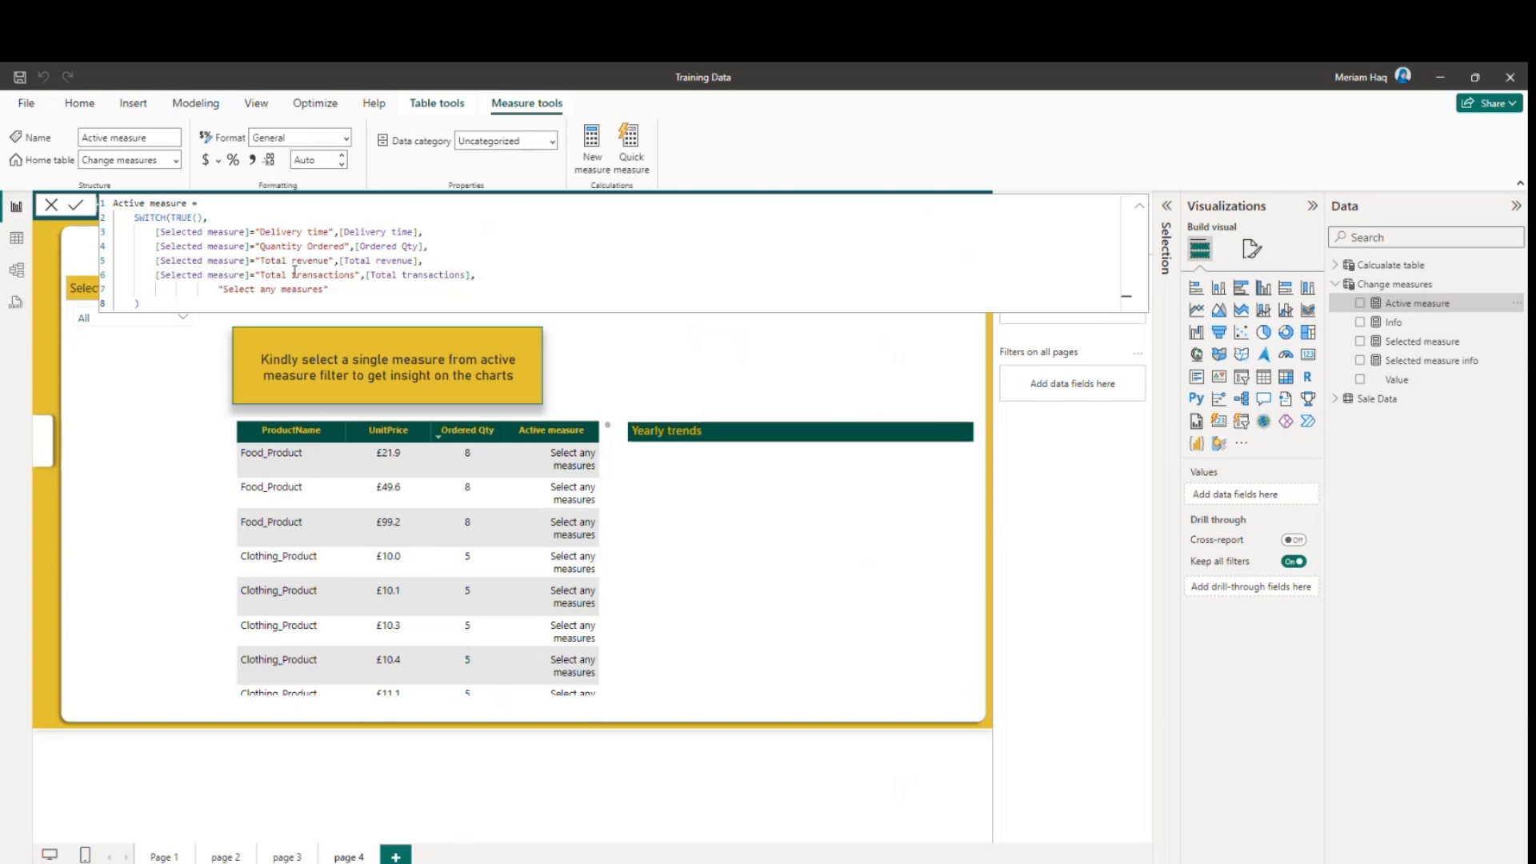
Step: Filter the Select Active Measure slicer to Delivery Time only to check the cards, product table and Yearly trends chart
click(184, 319)
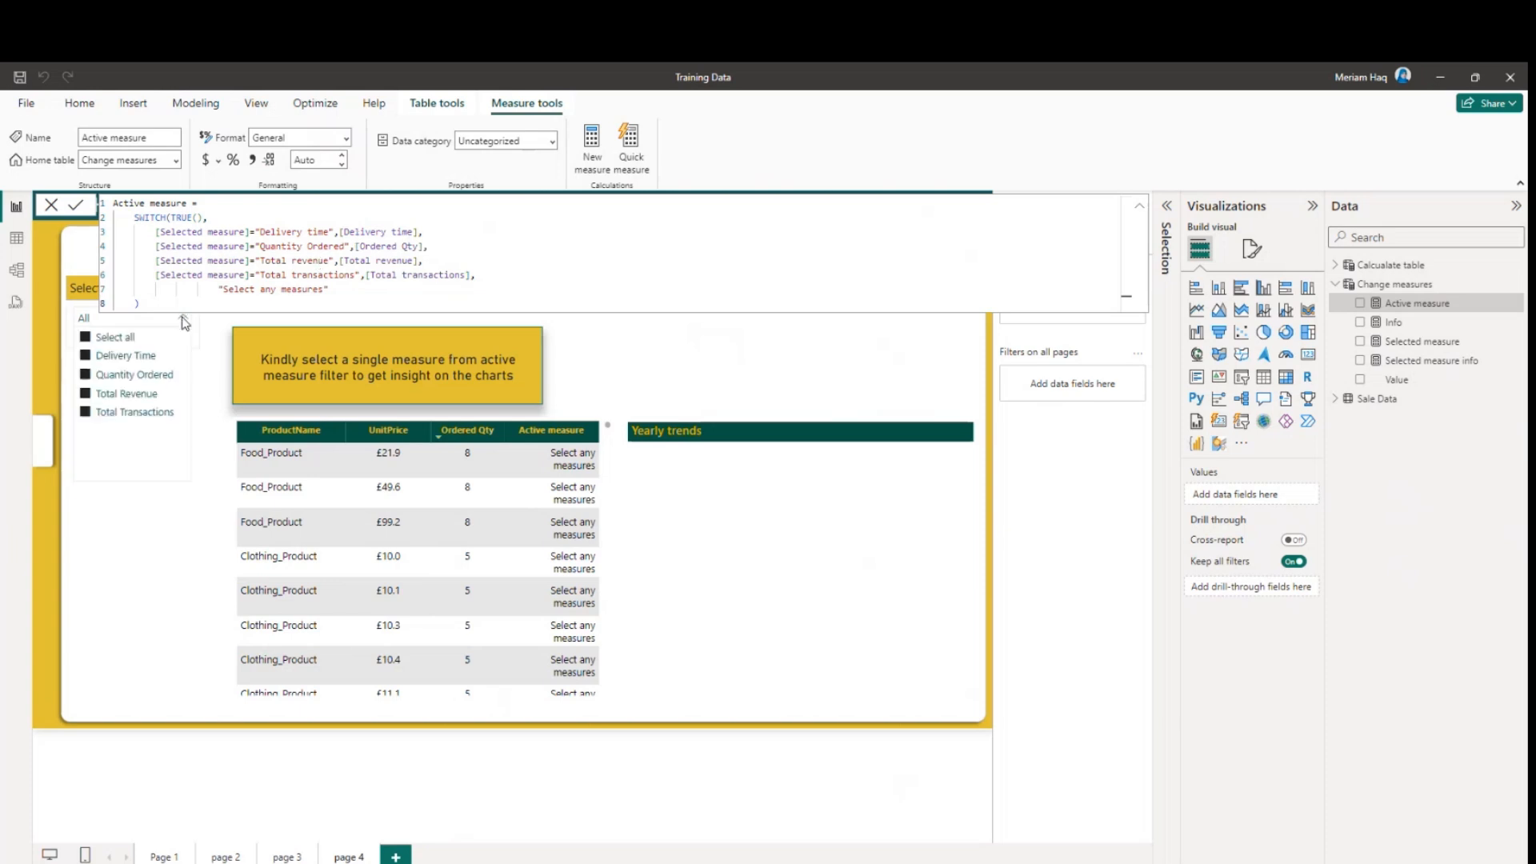
click(85, 338)
click(84, 357)
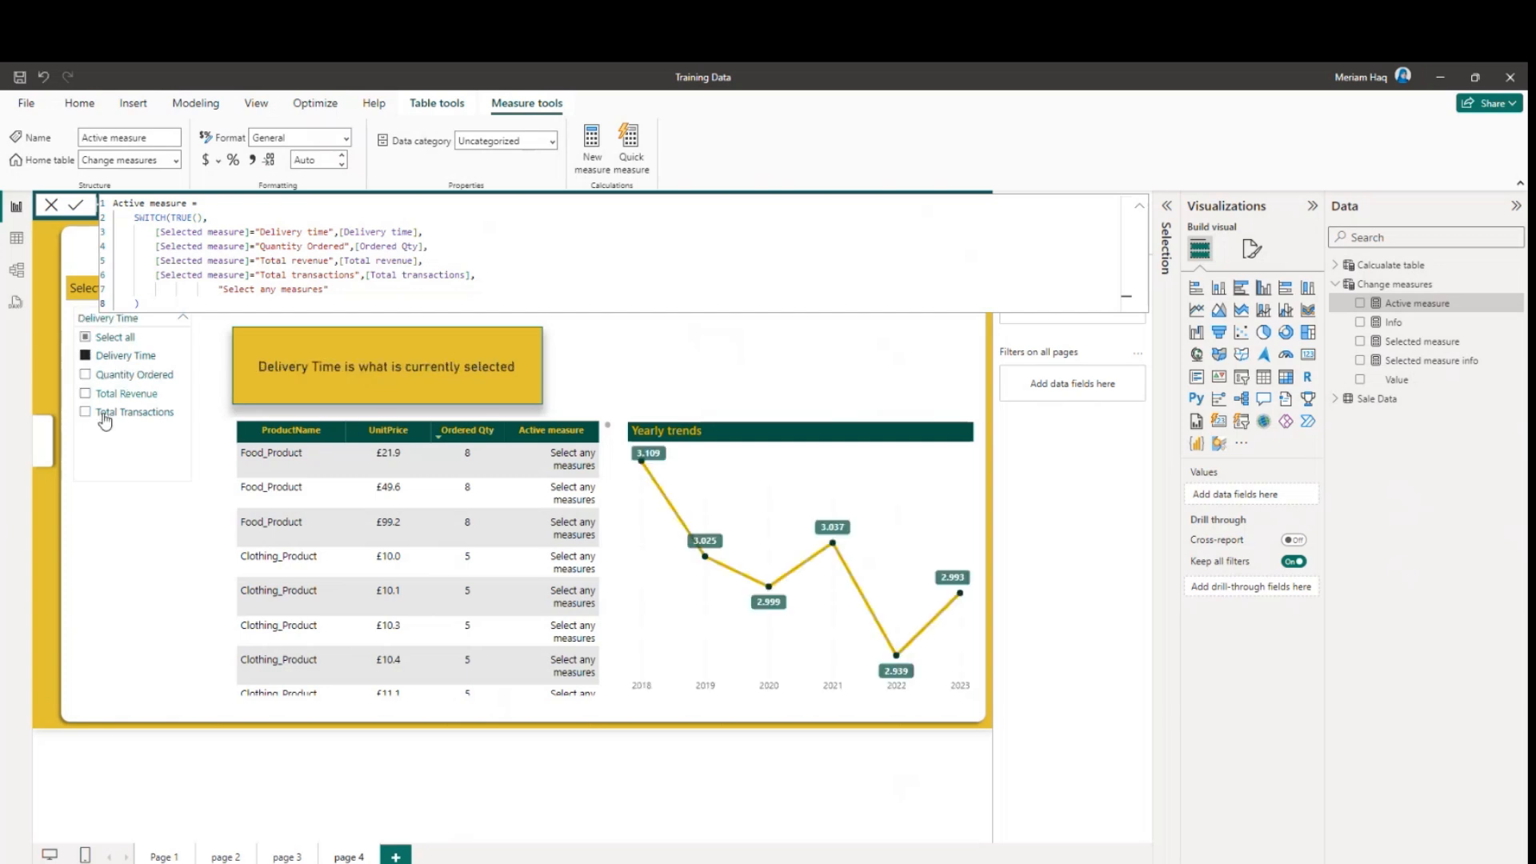
click(139, 563)
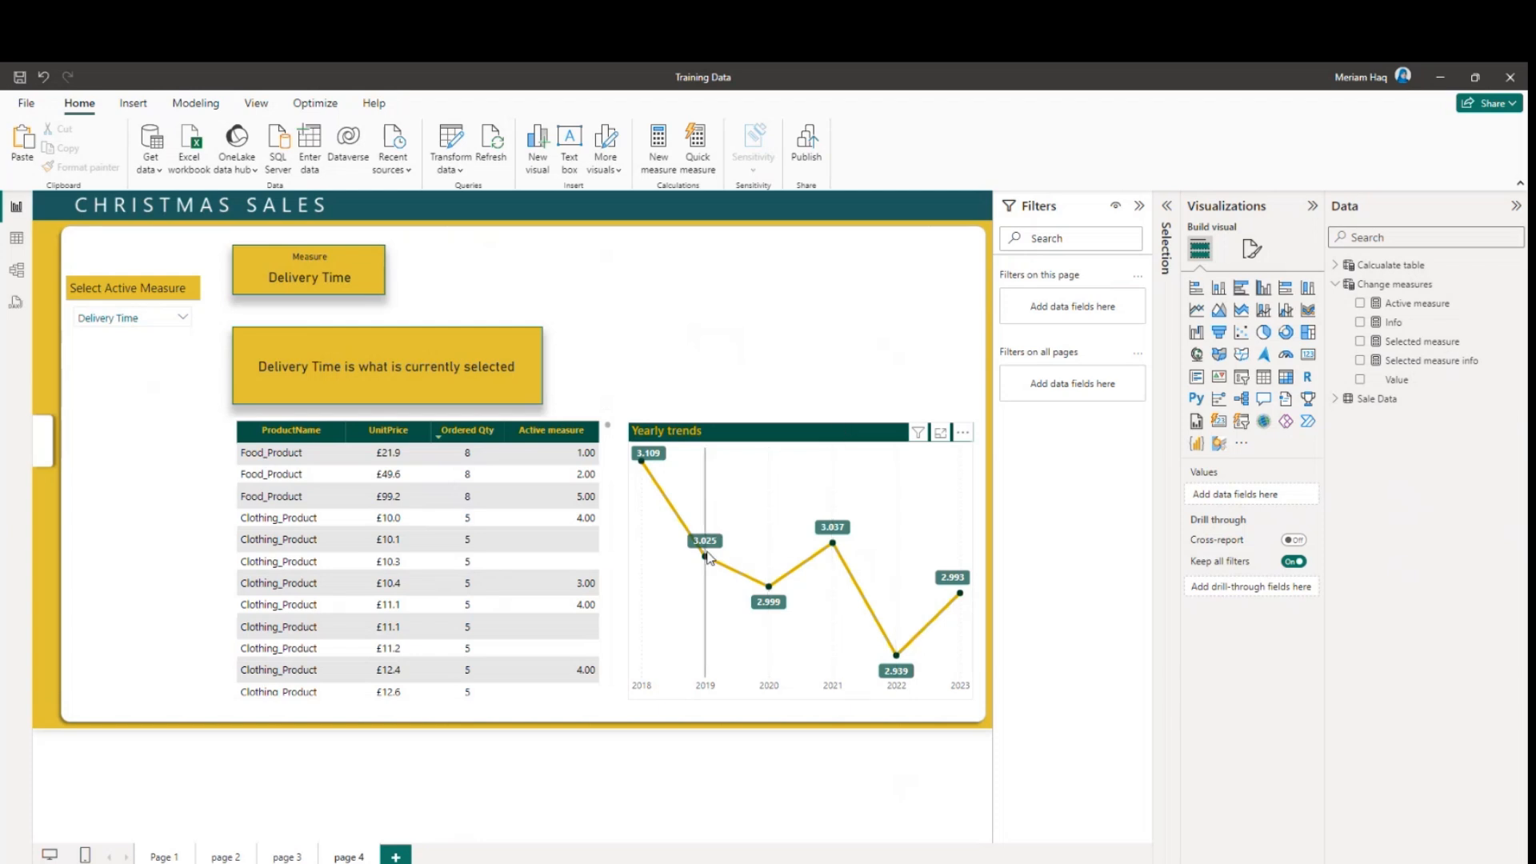
Step: Switch the Select Active Measure slicer from Delivery Time to Quantity Ordered, and then to Total Revenue
click(172, 319)
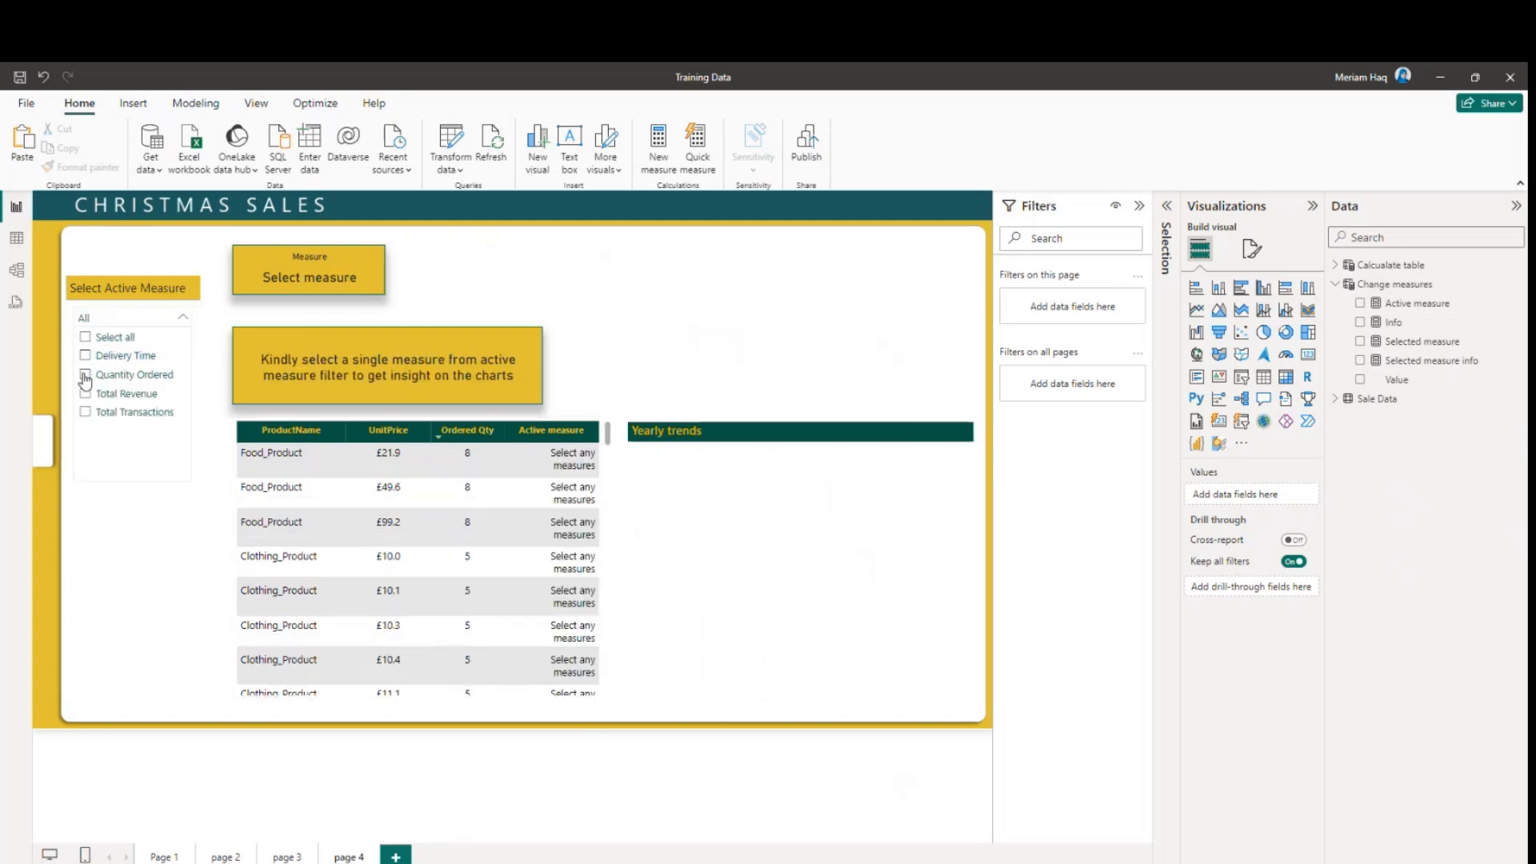
click(86, 376)
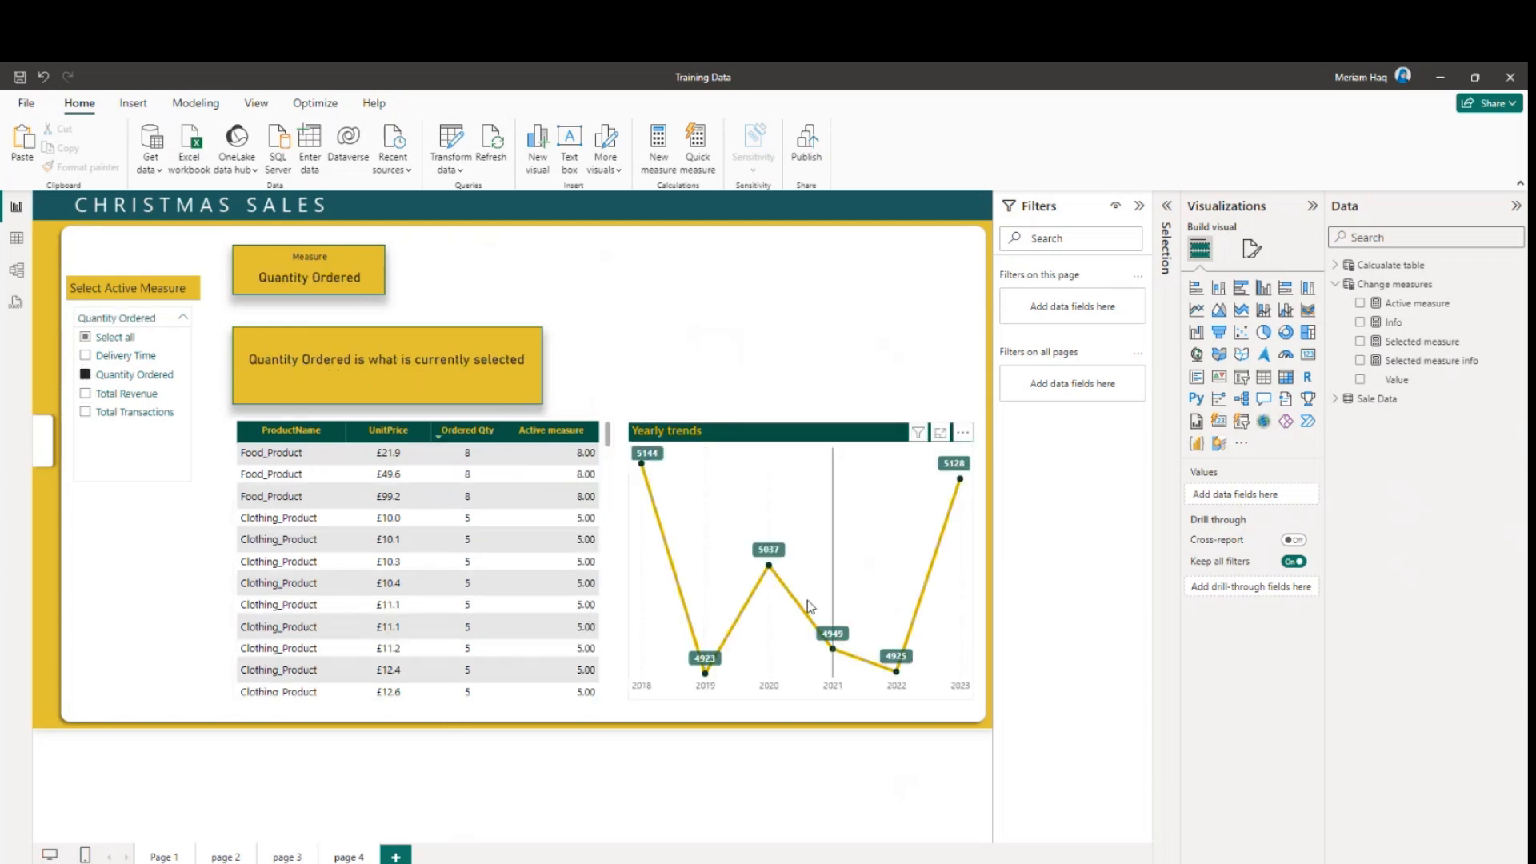
click(86, 394)
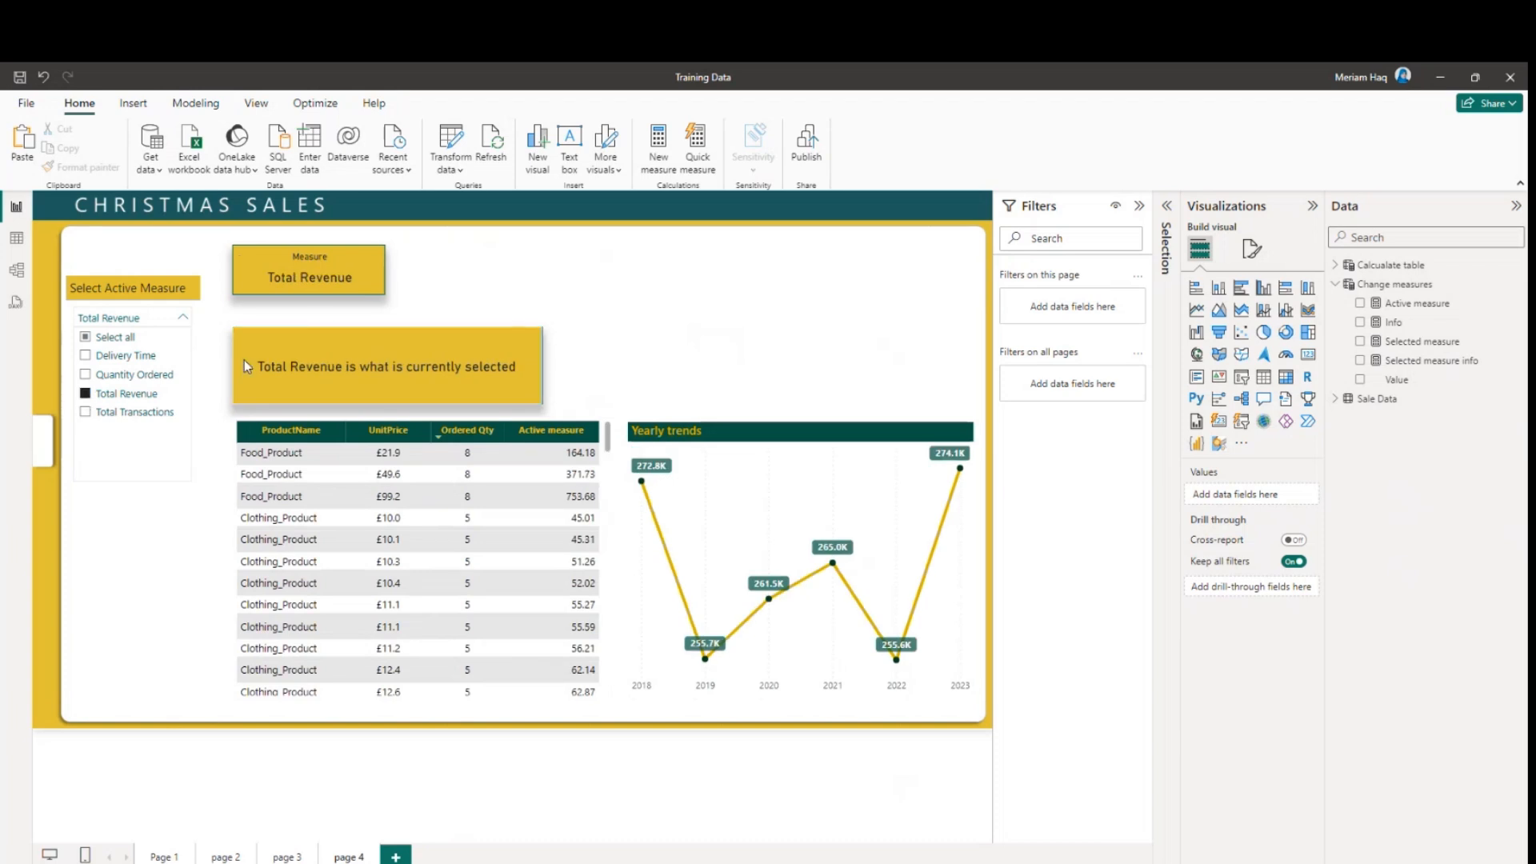
Step: Switch the Select Active Measure slicer through Total Transactions, Quantity Ordered and Total Revenue to check the Yearly trends line chart
click(86, 412)
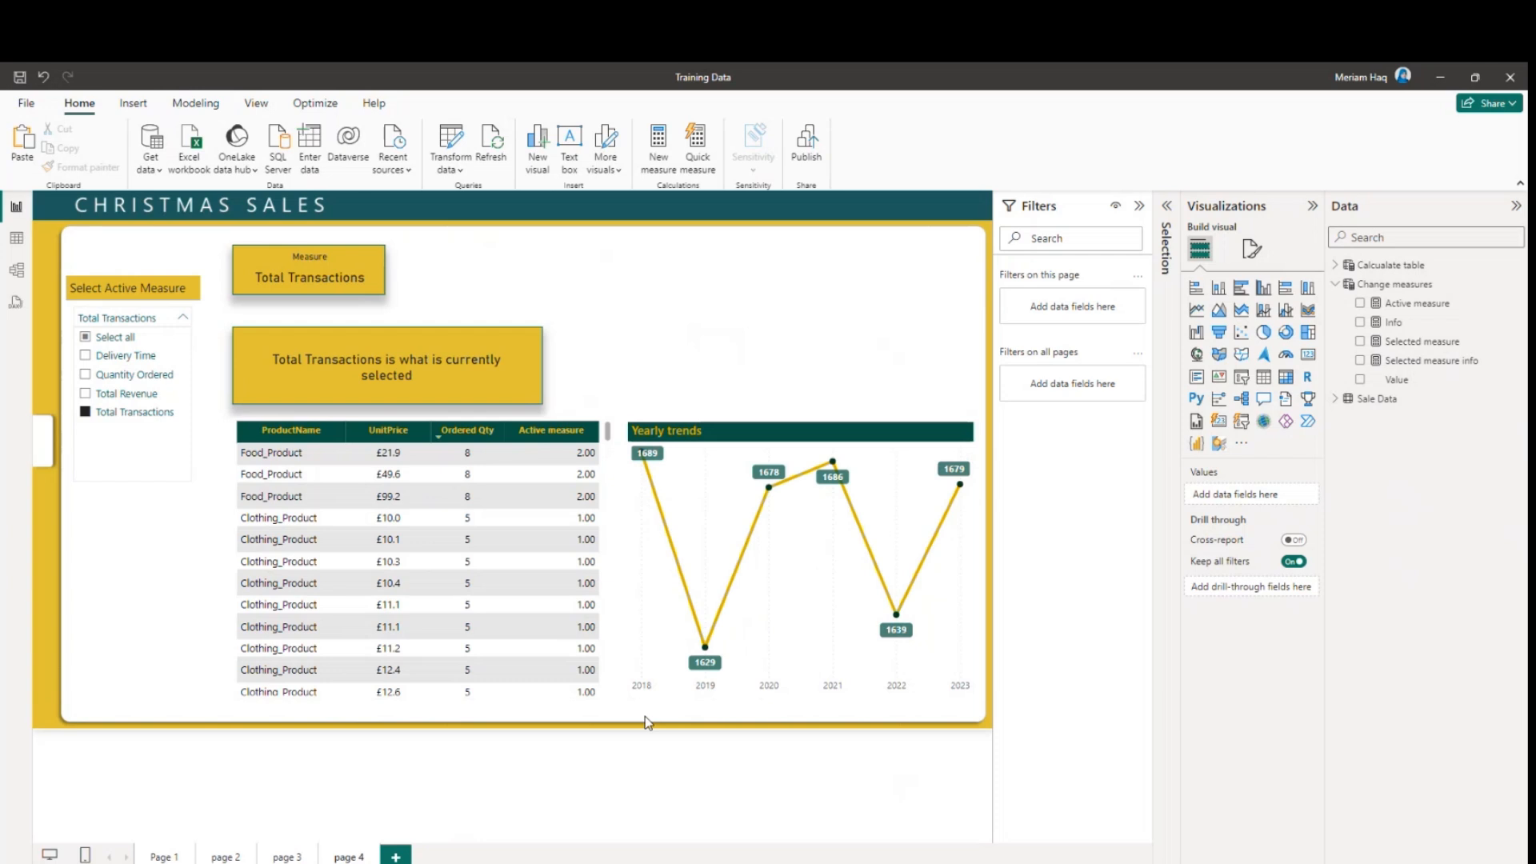
click(833, 458)
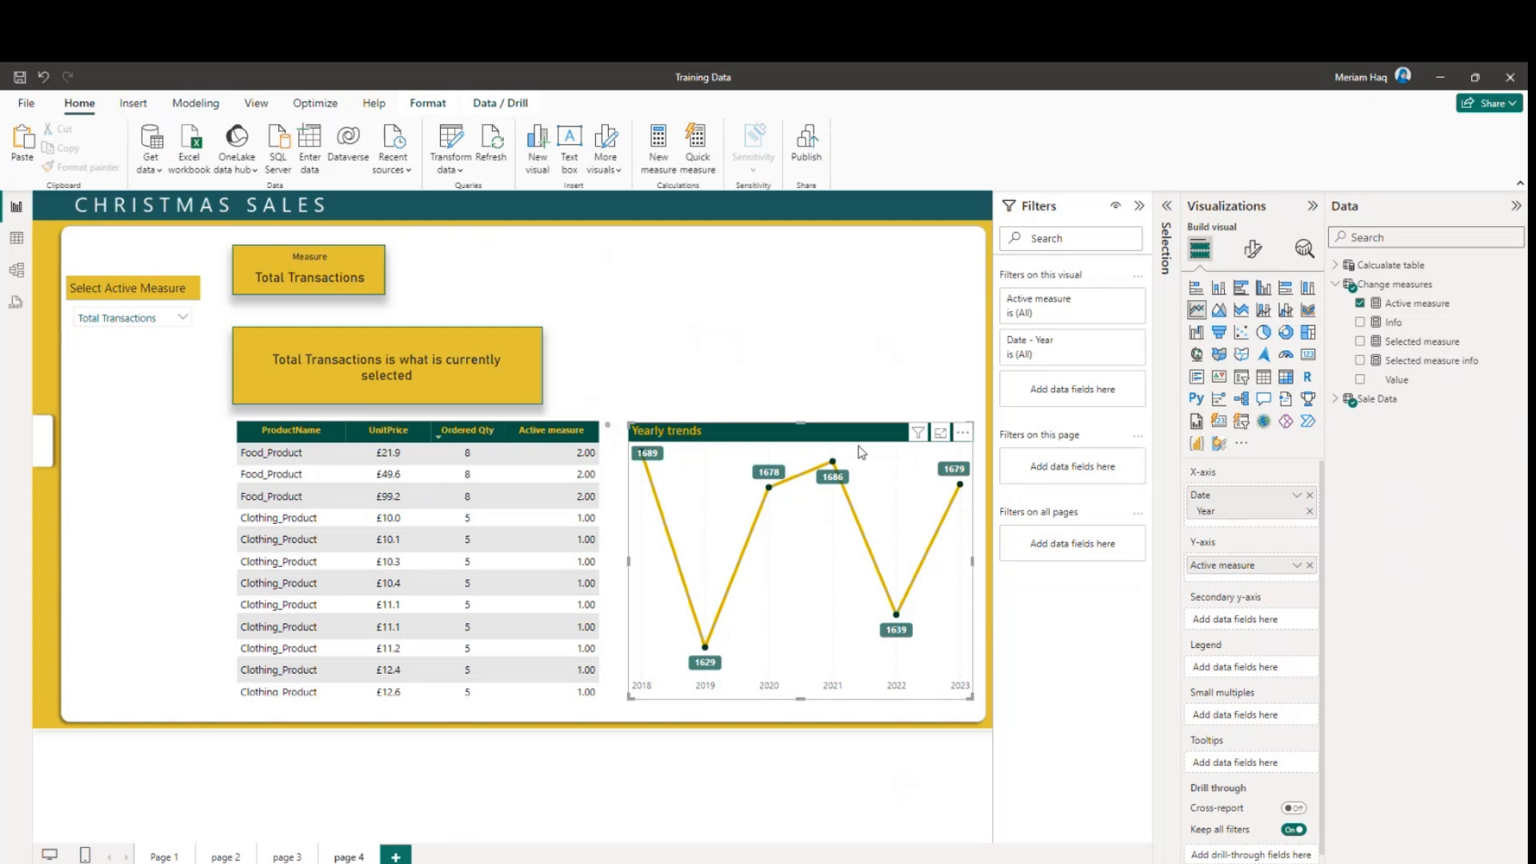
click(183, 318)
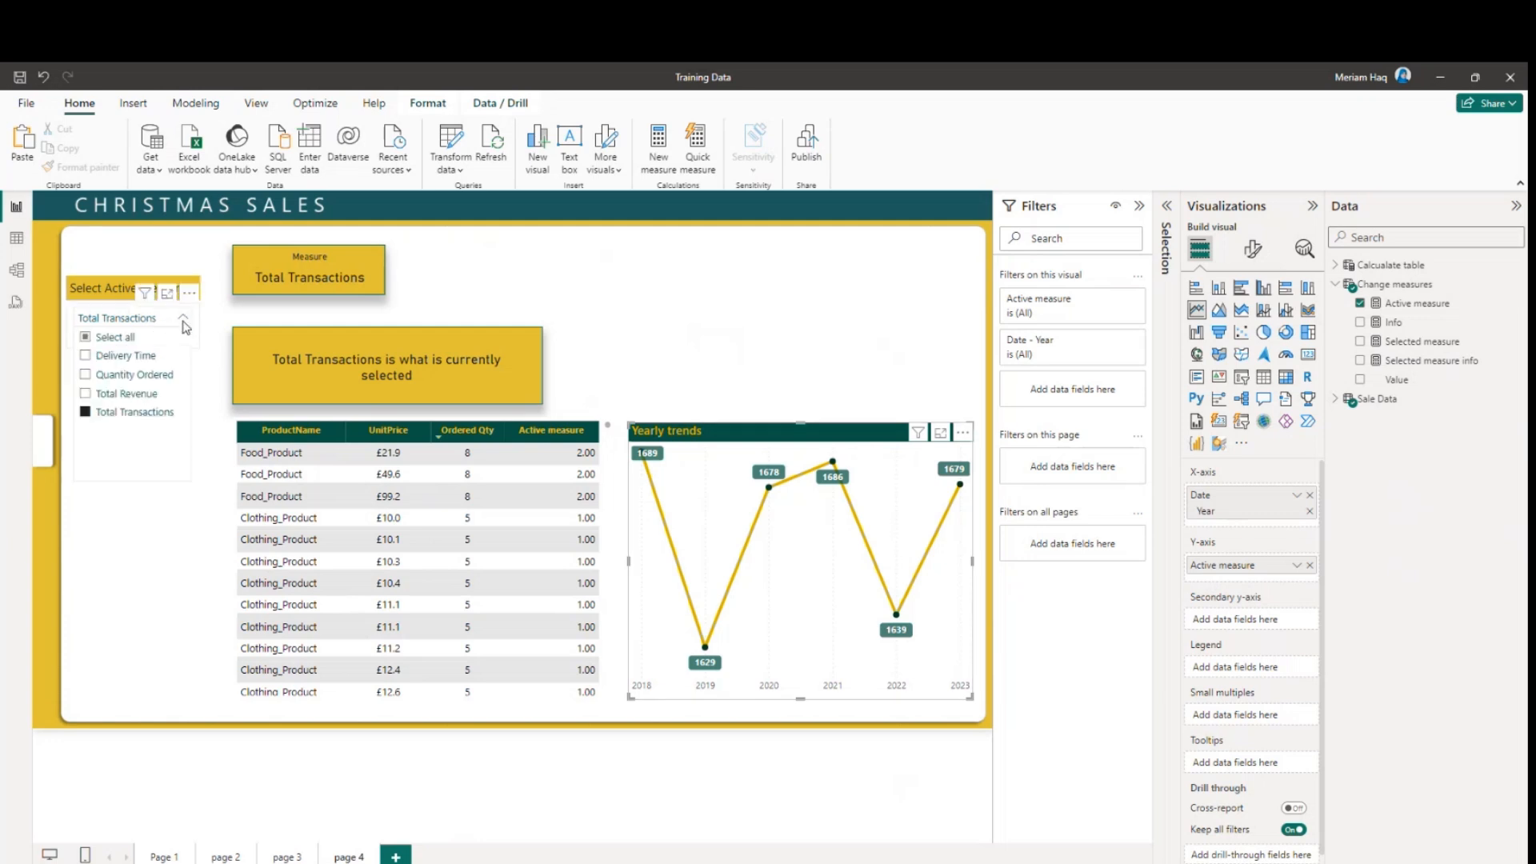
click(85, 375)
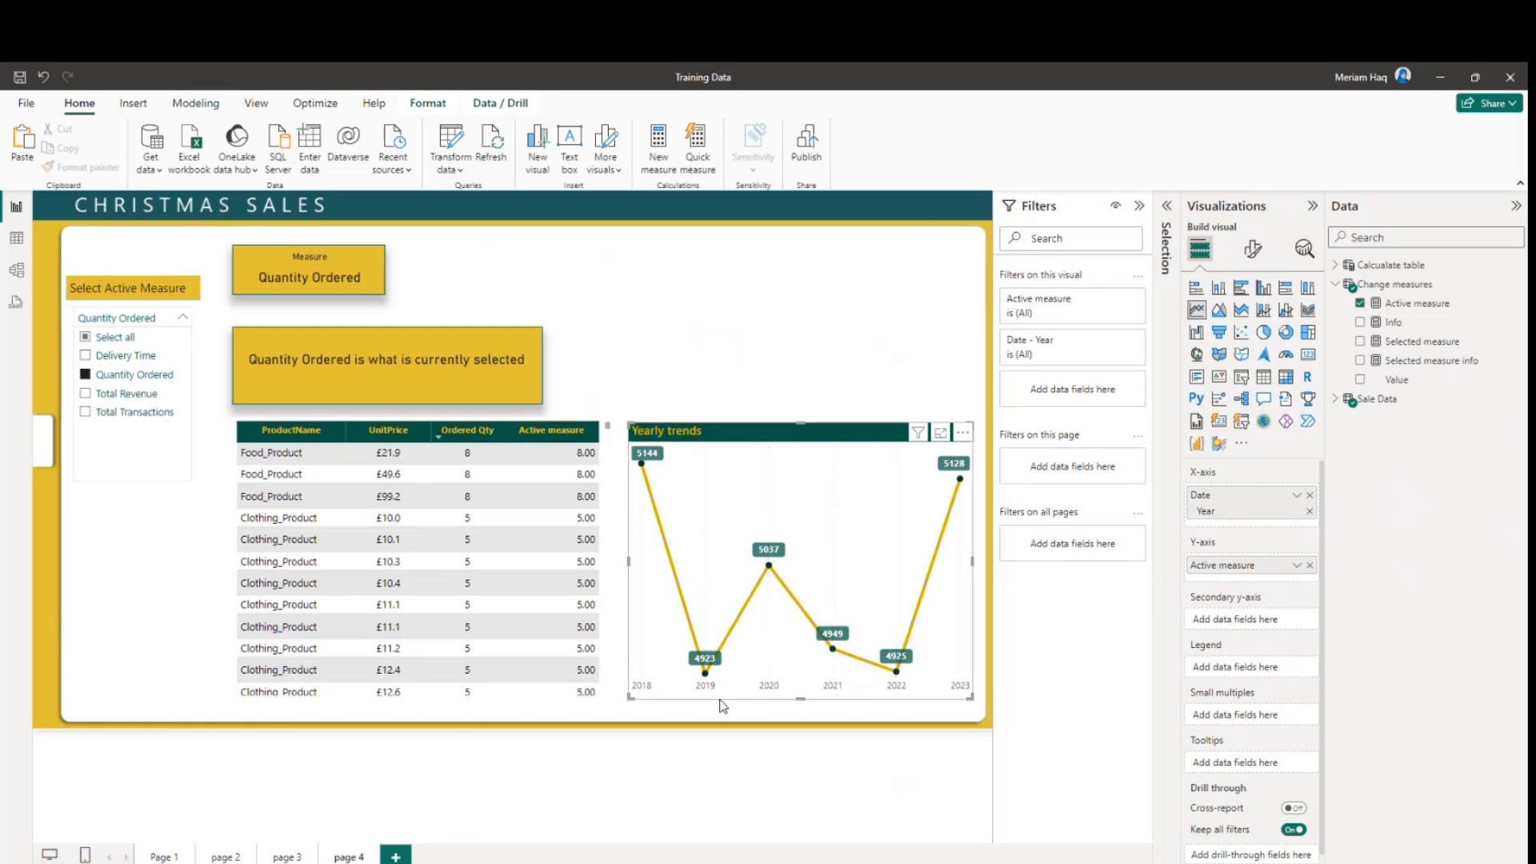
mouse_move(718, 670)
click(85, 394)
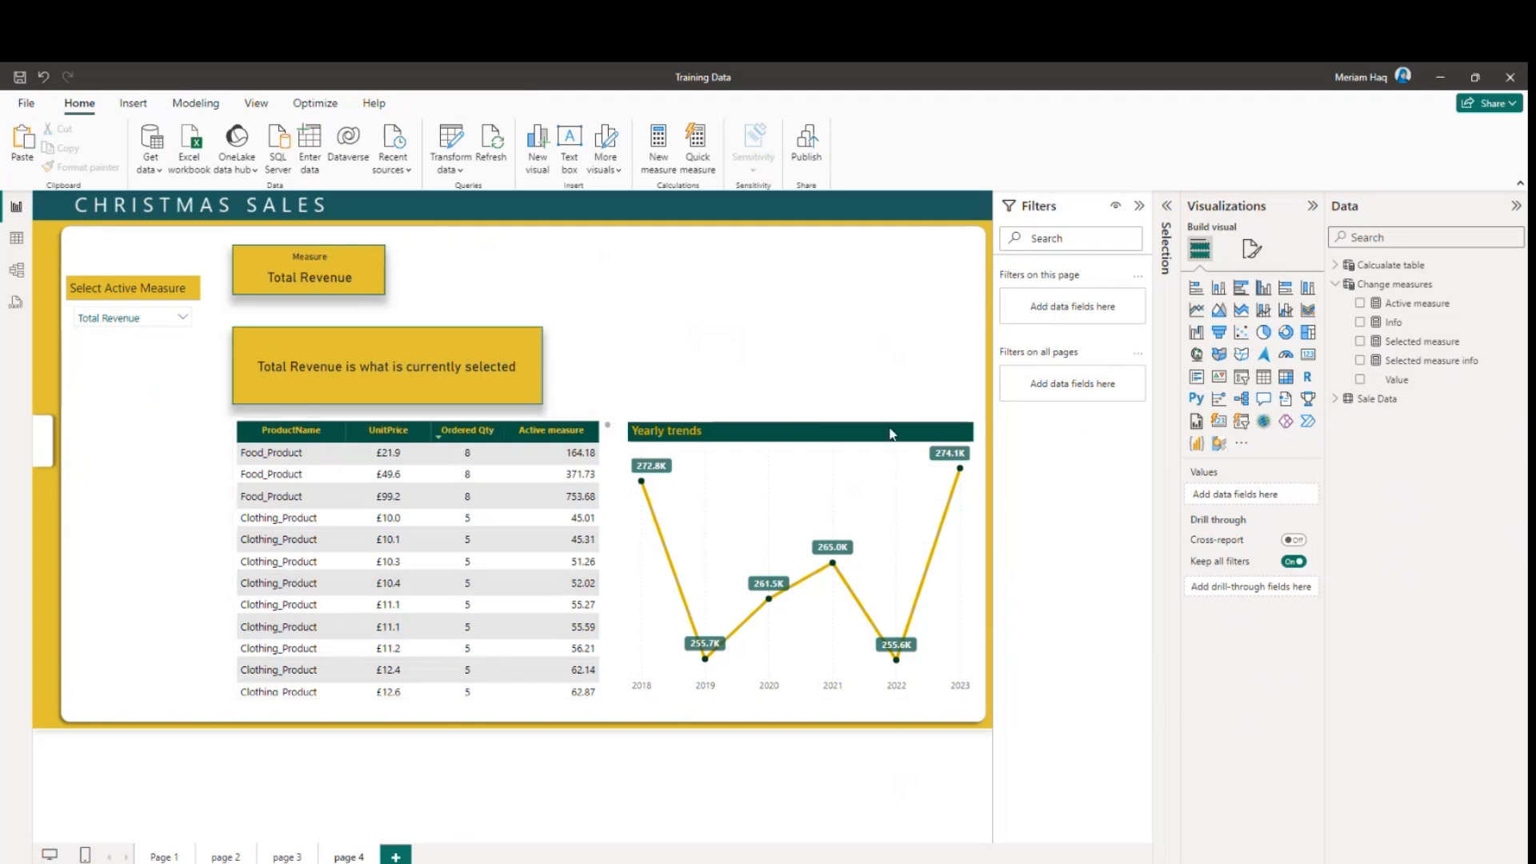
Step: Unhide the Yearly Trends donut chart and test it with the slicer on Delivery Time, Quantity Ordered and Total Revenue
click(1165, 214)
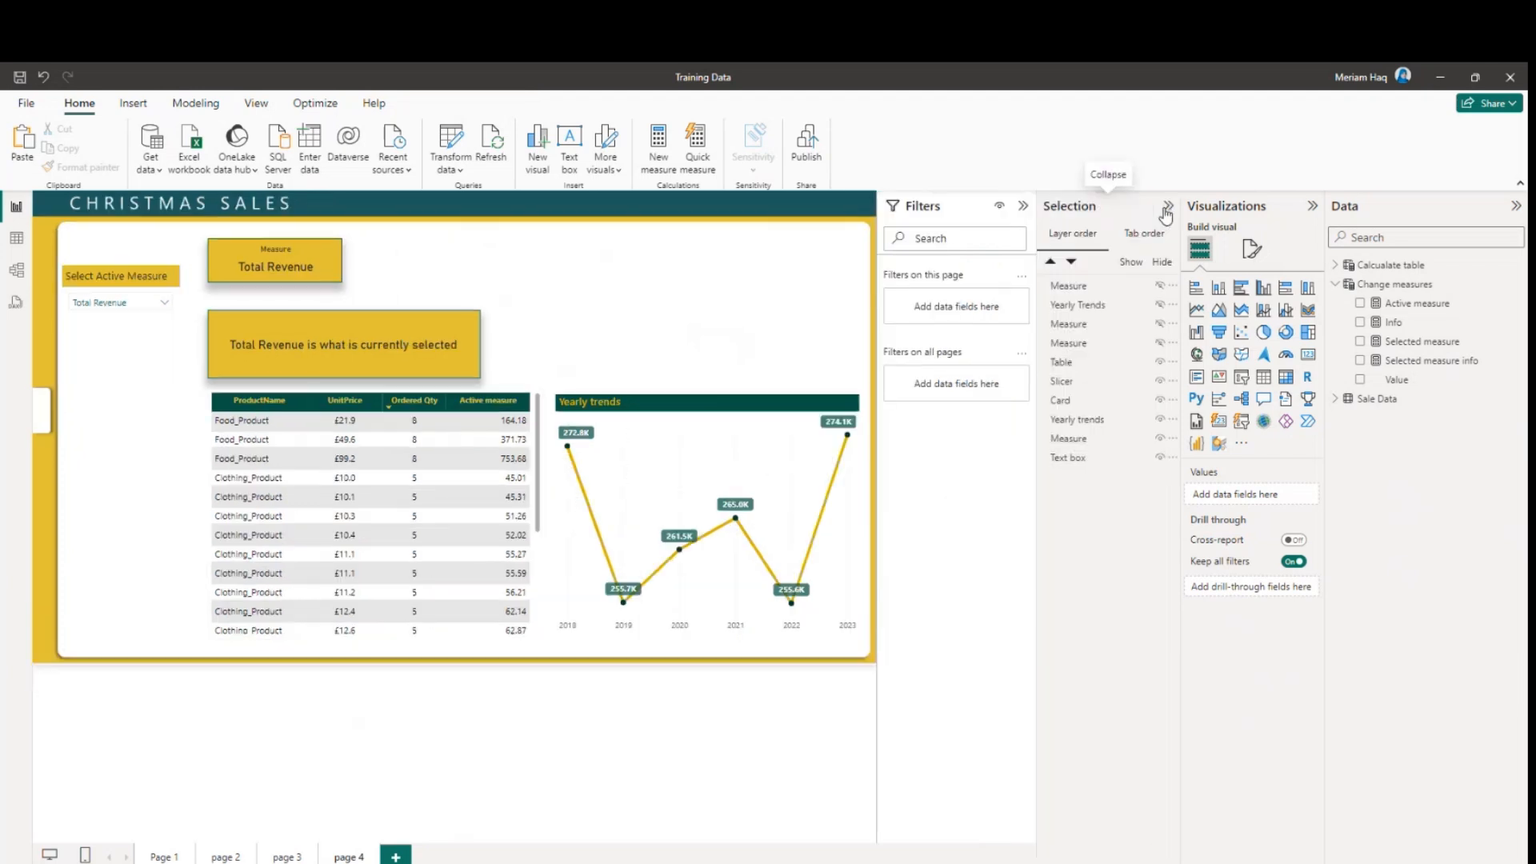
click(1160, 306)
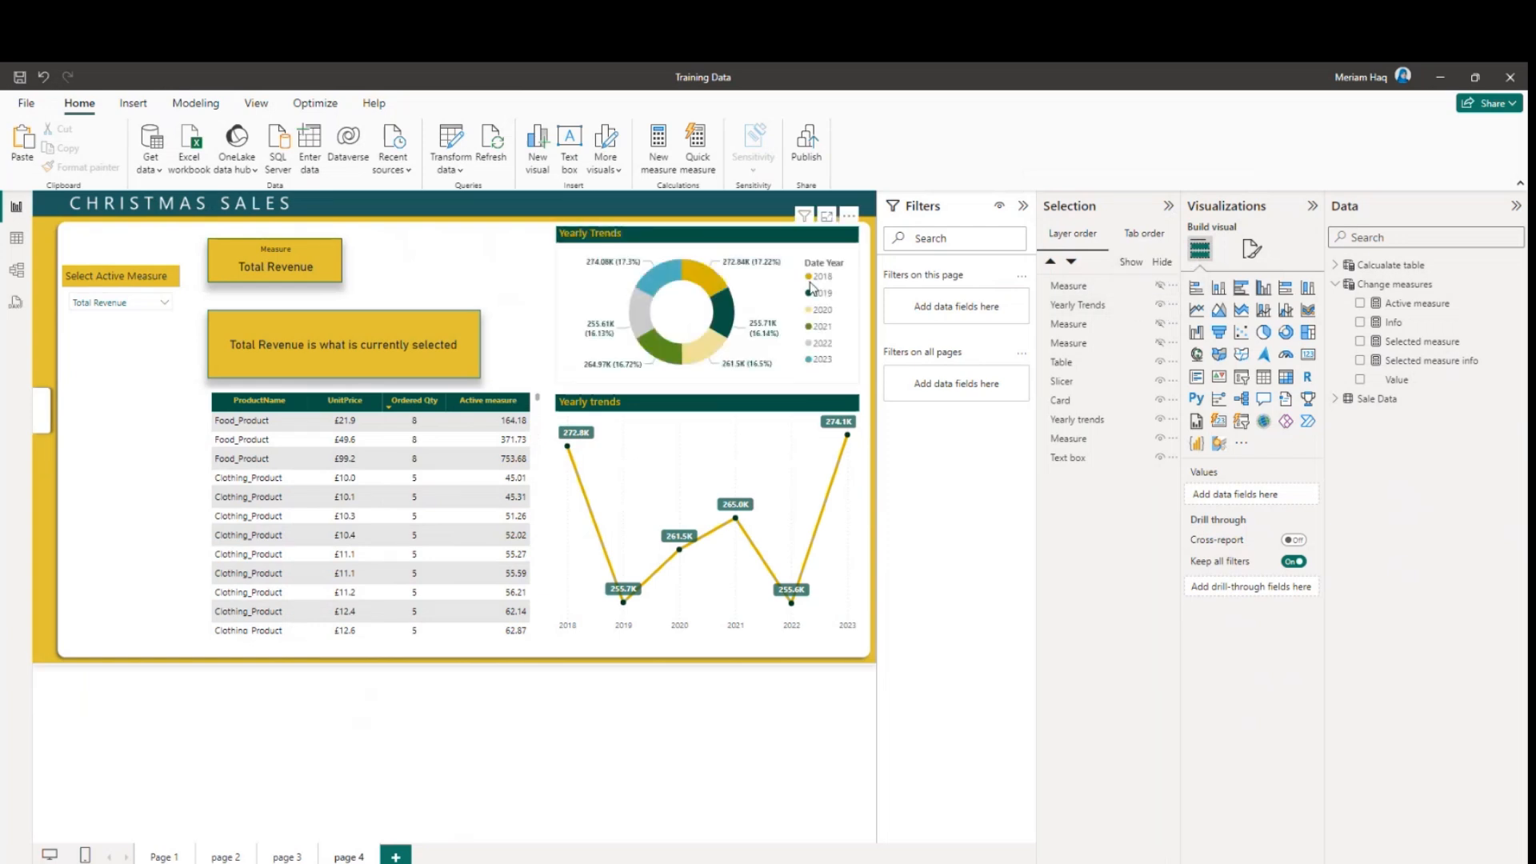
click(164, 304)
click(79, 336)
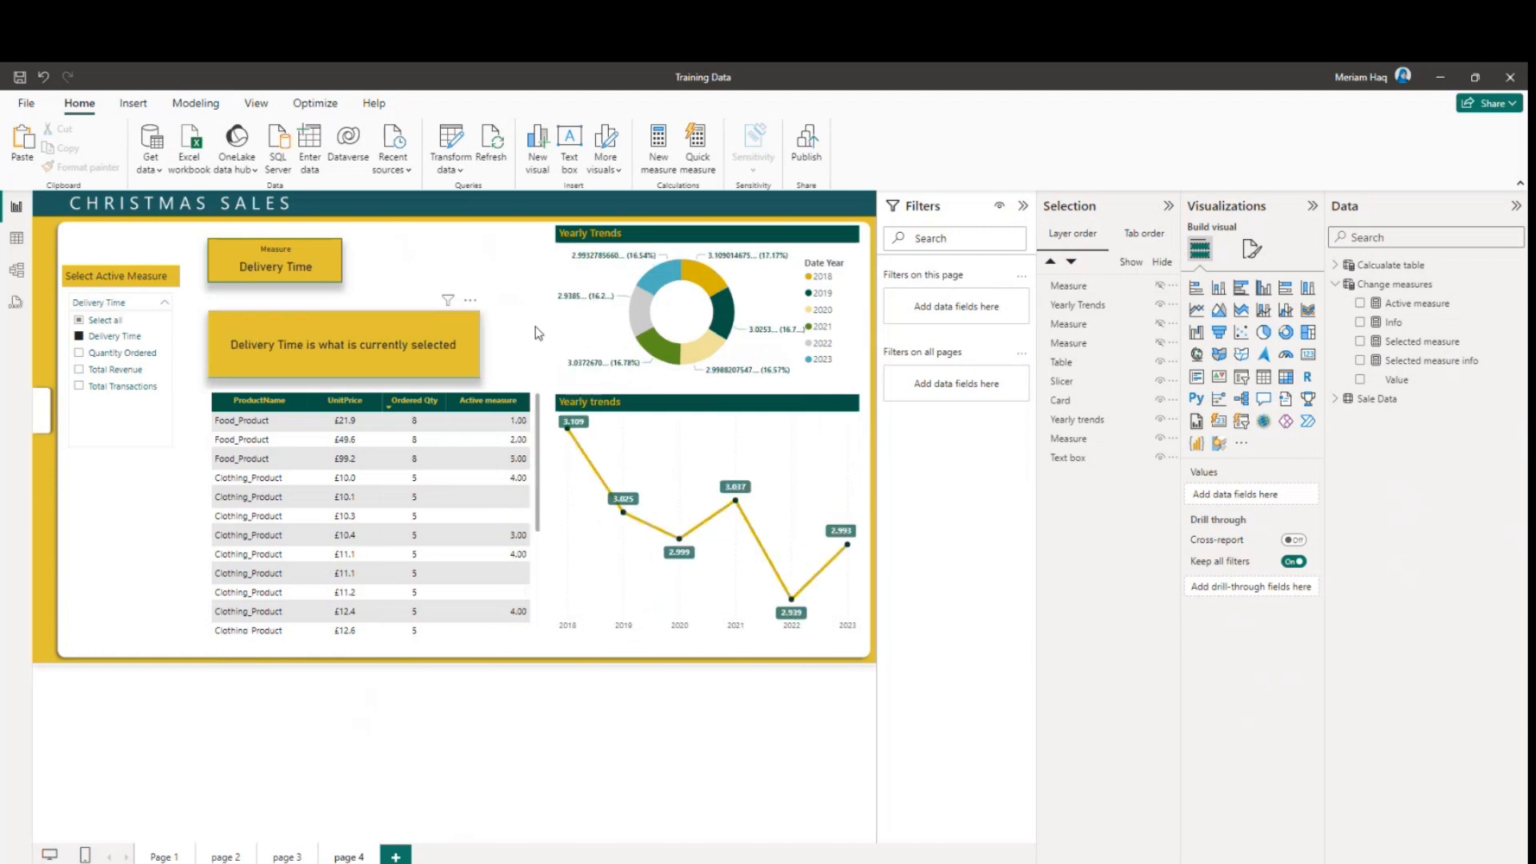
click(79, 354)
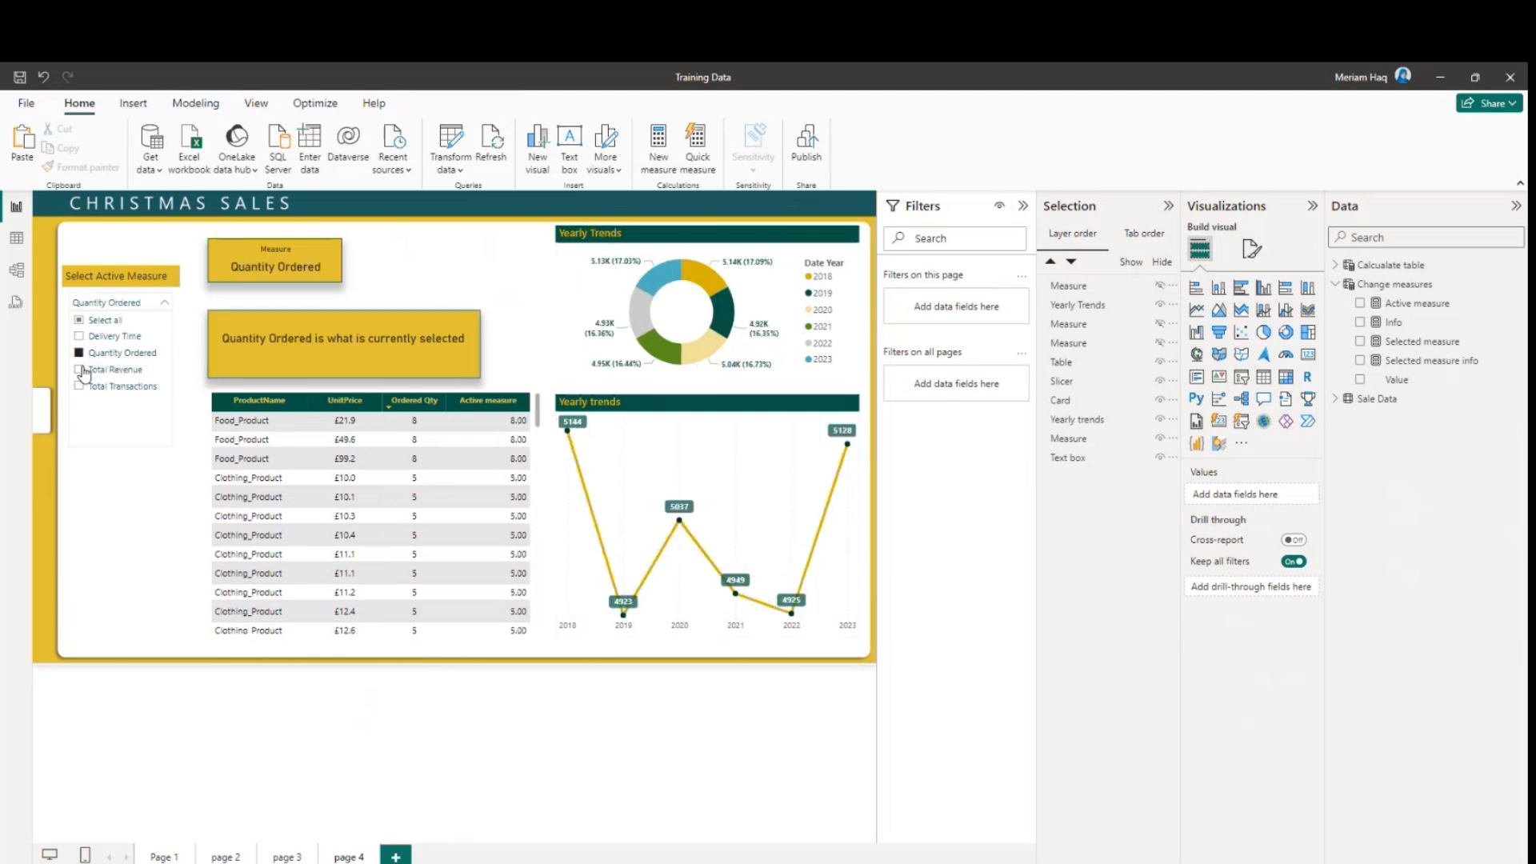
click(79, 370)
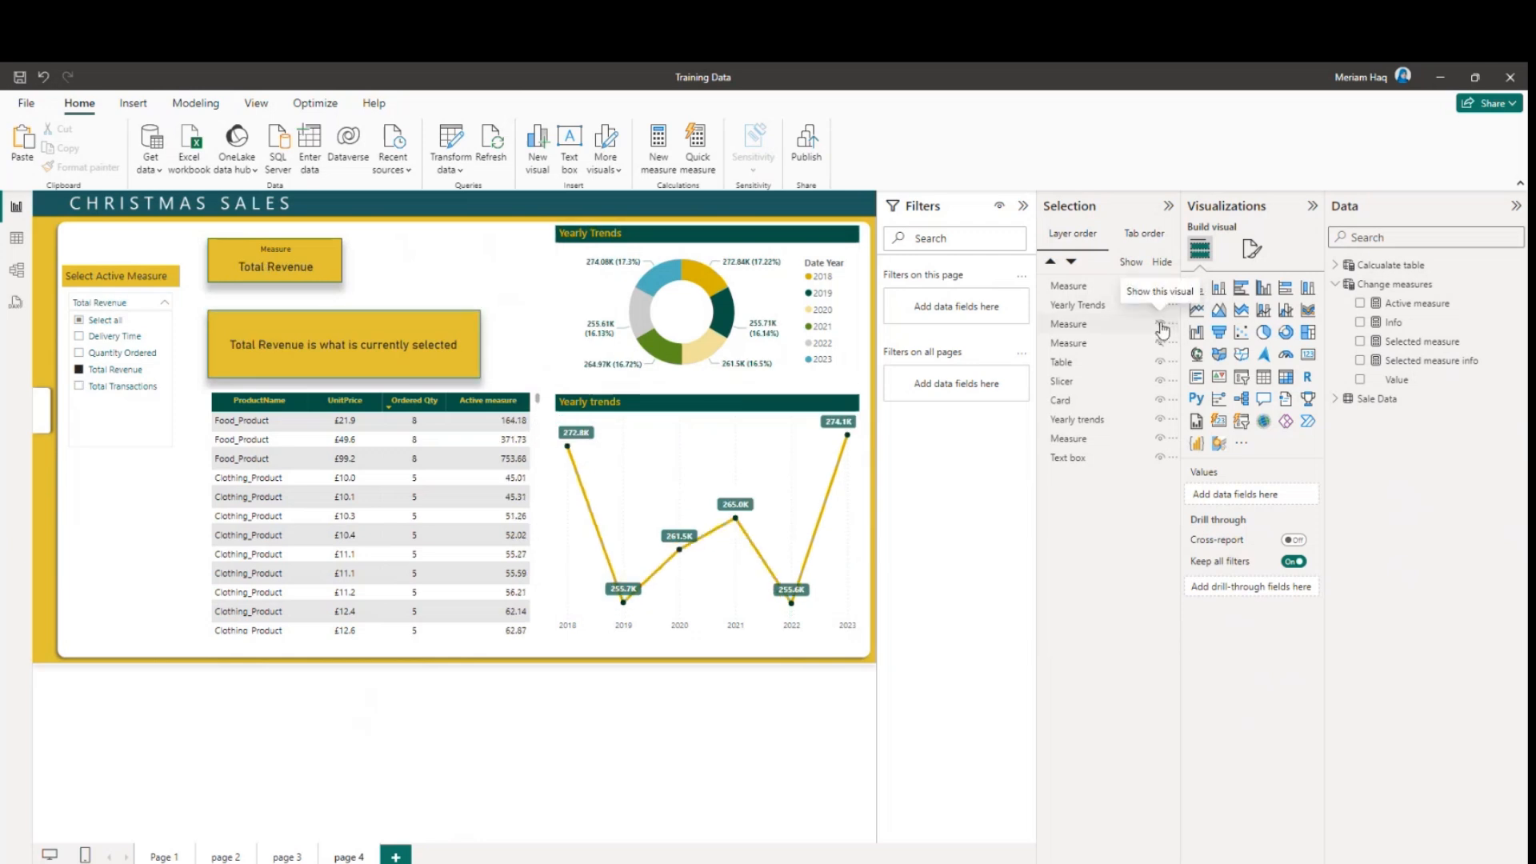
Step: Unhide the Measure card over the table's Active measure header, toggling its visibility to compare both headers, and select the card
click(1162, 330)
click(279, 276)
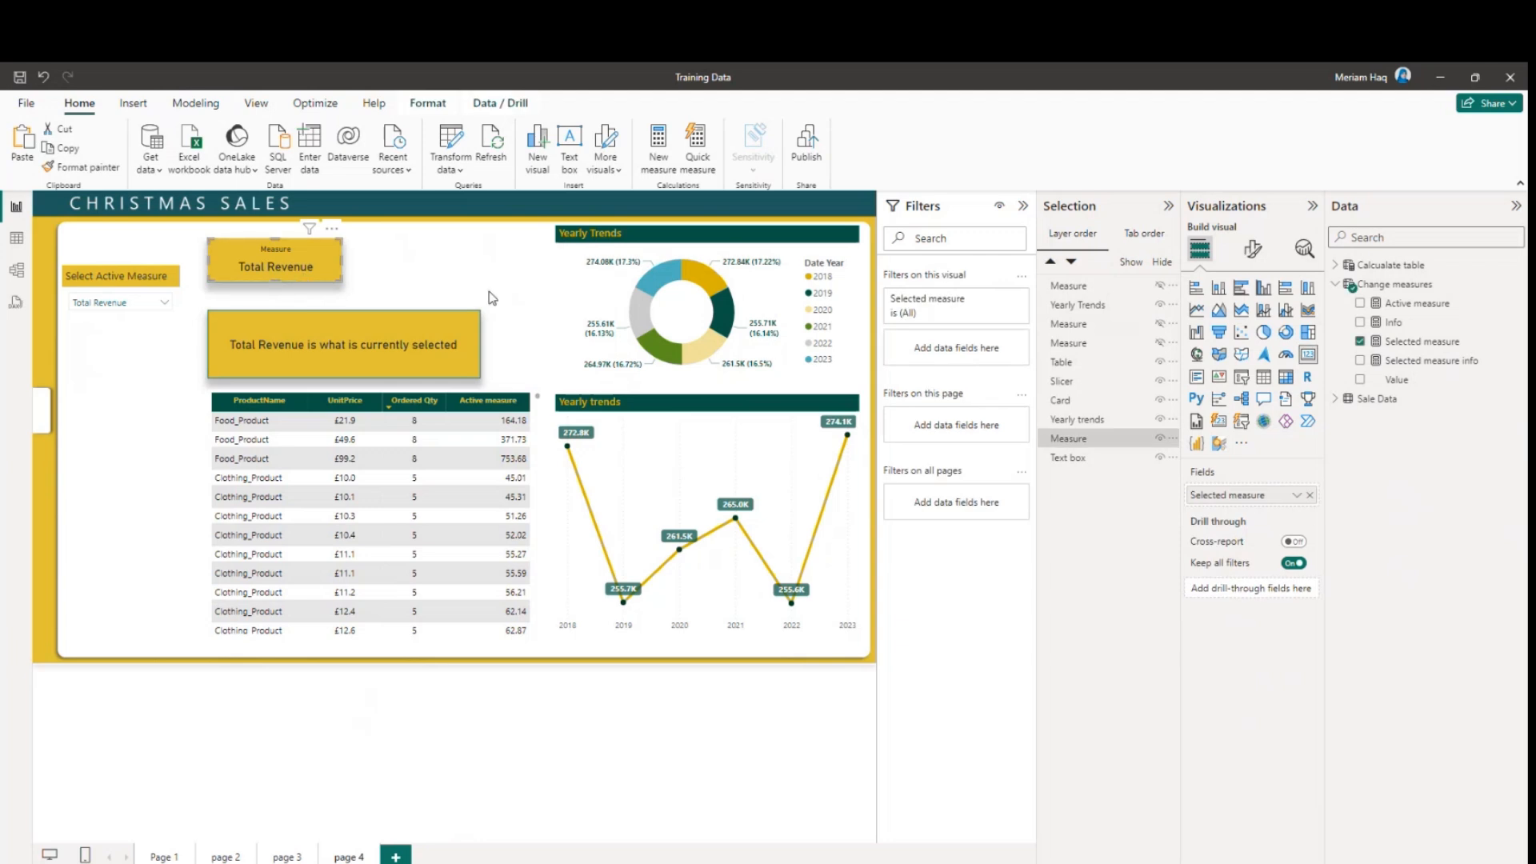
click(1161, 325)
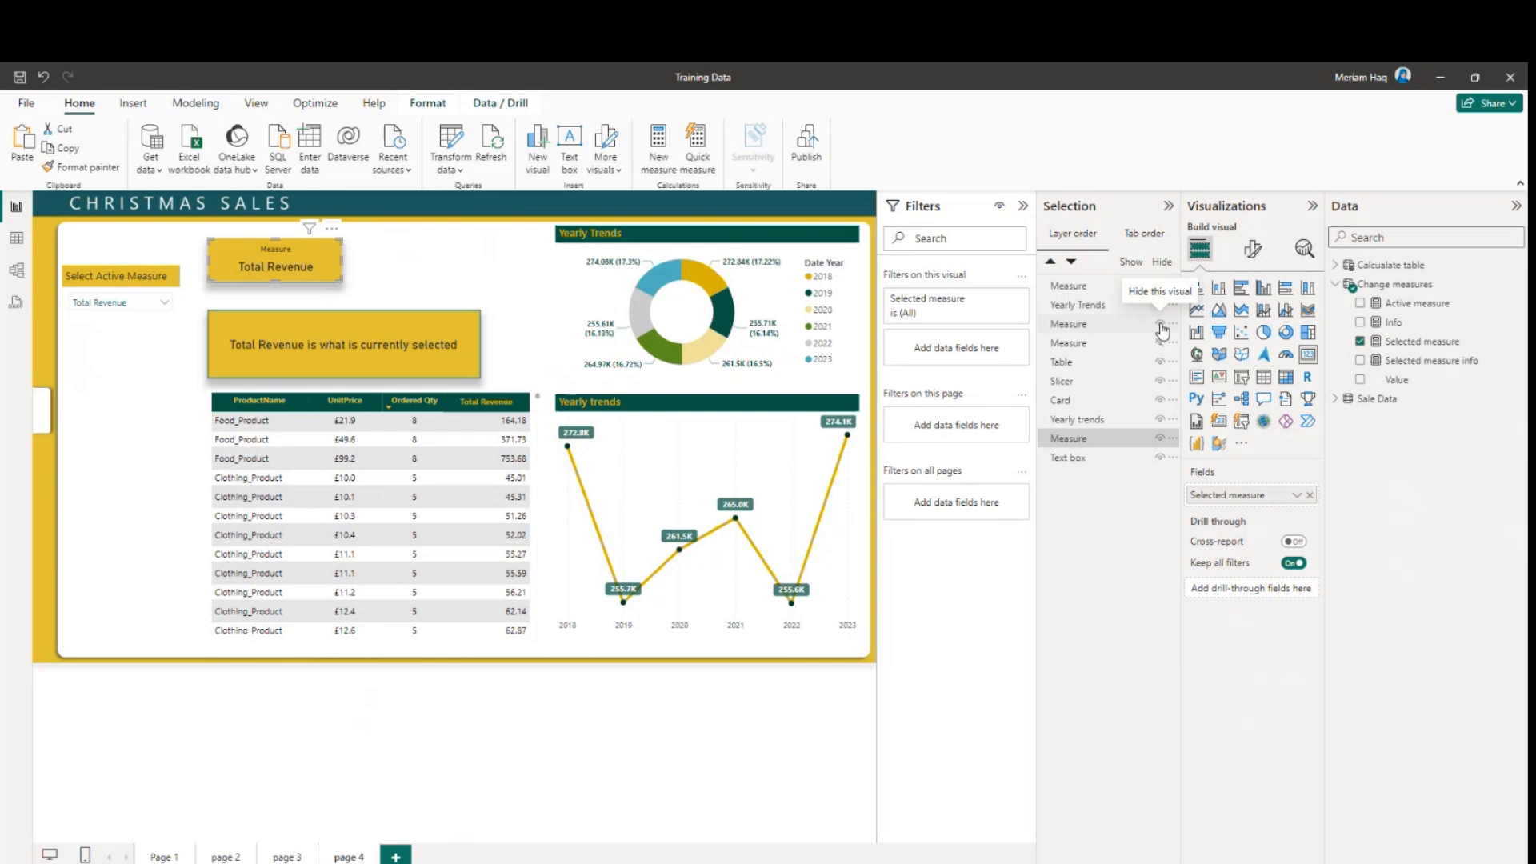
click(1161, 326)
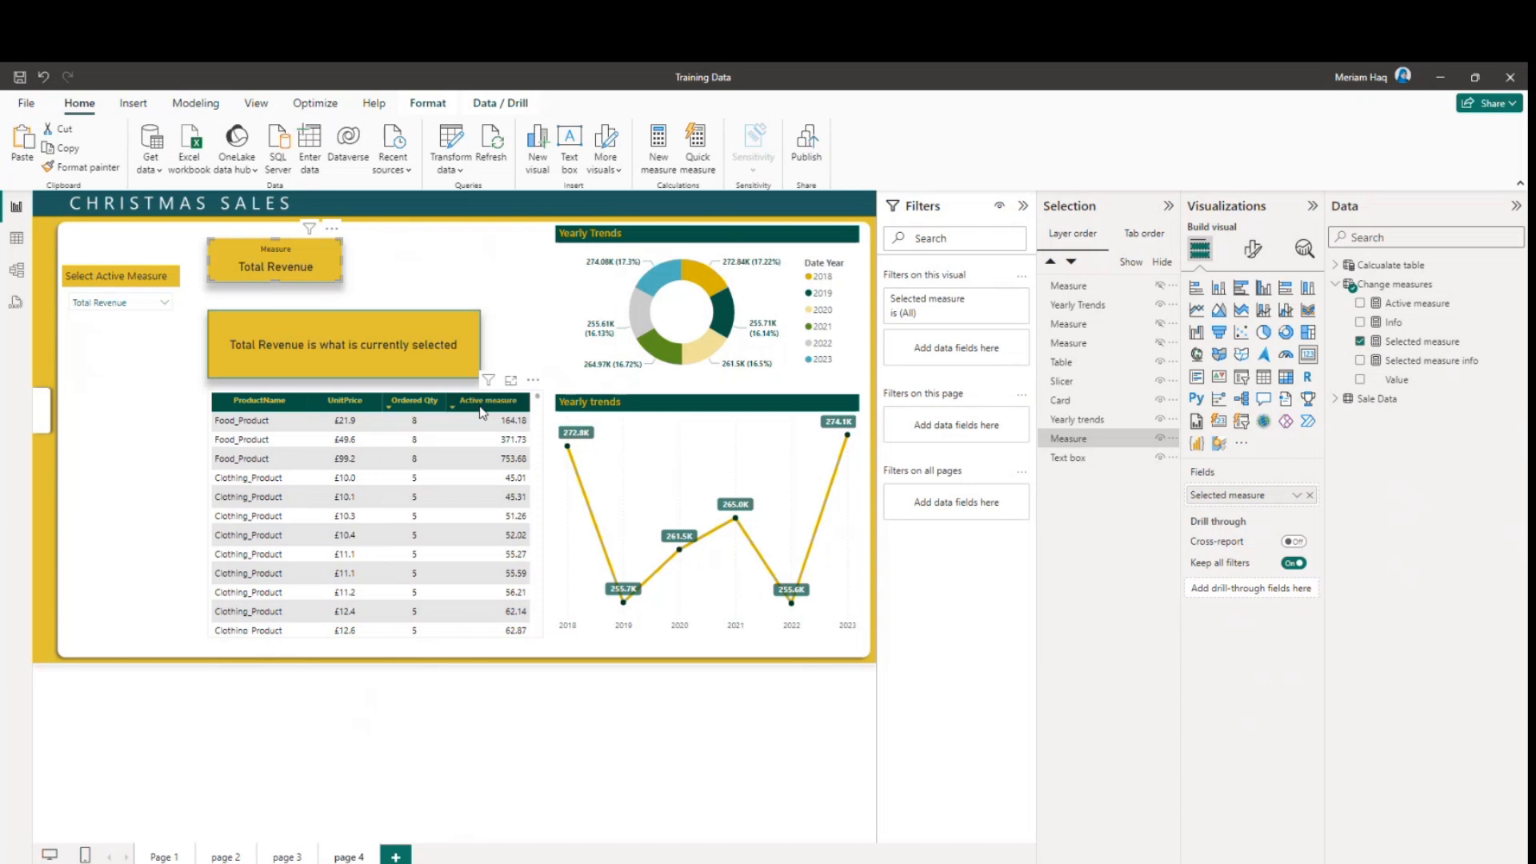
click(1160, 324)
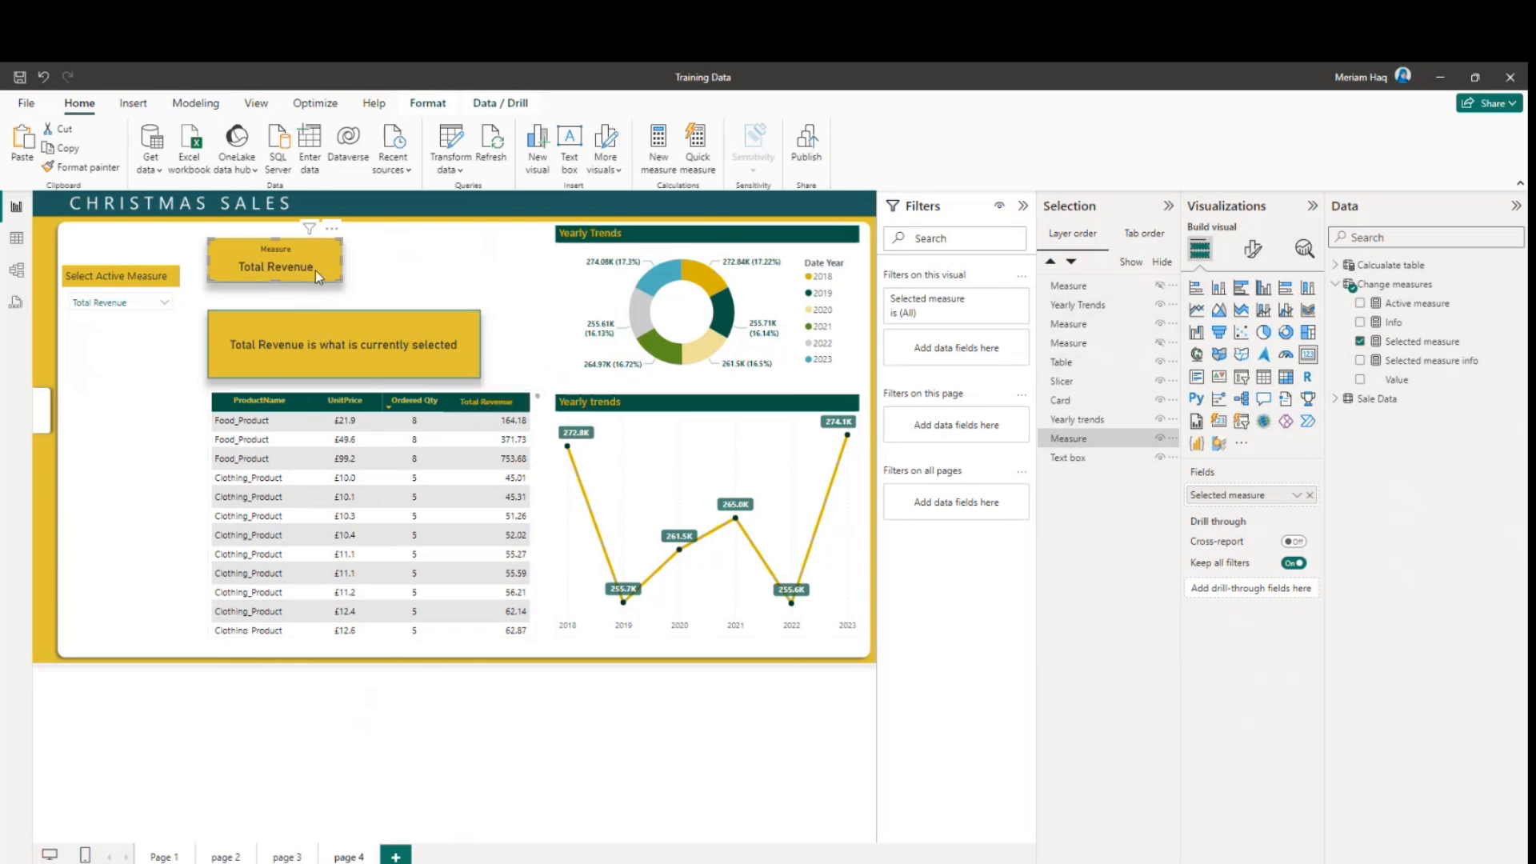
click(483, 406)
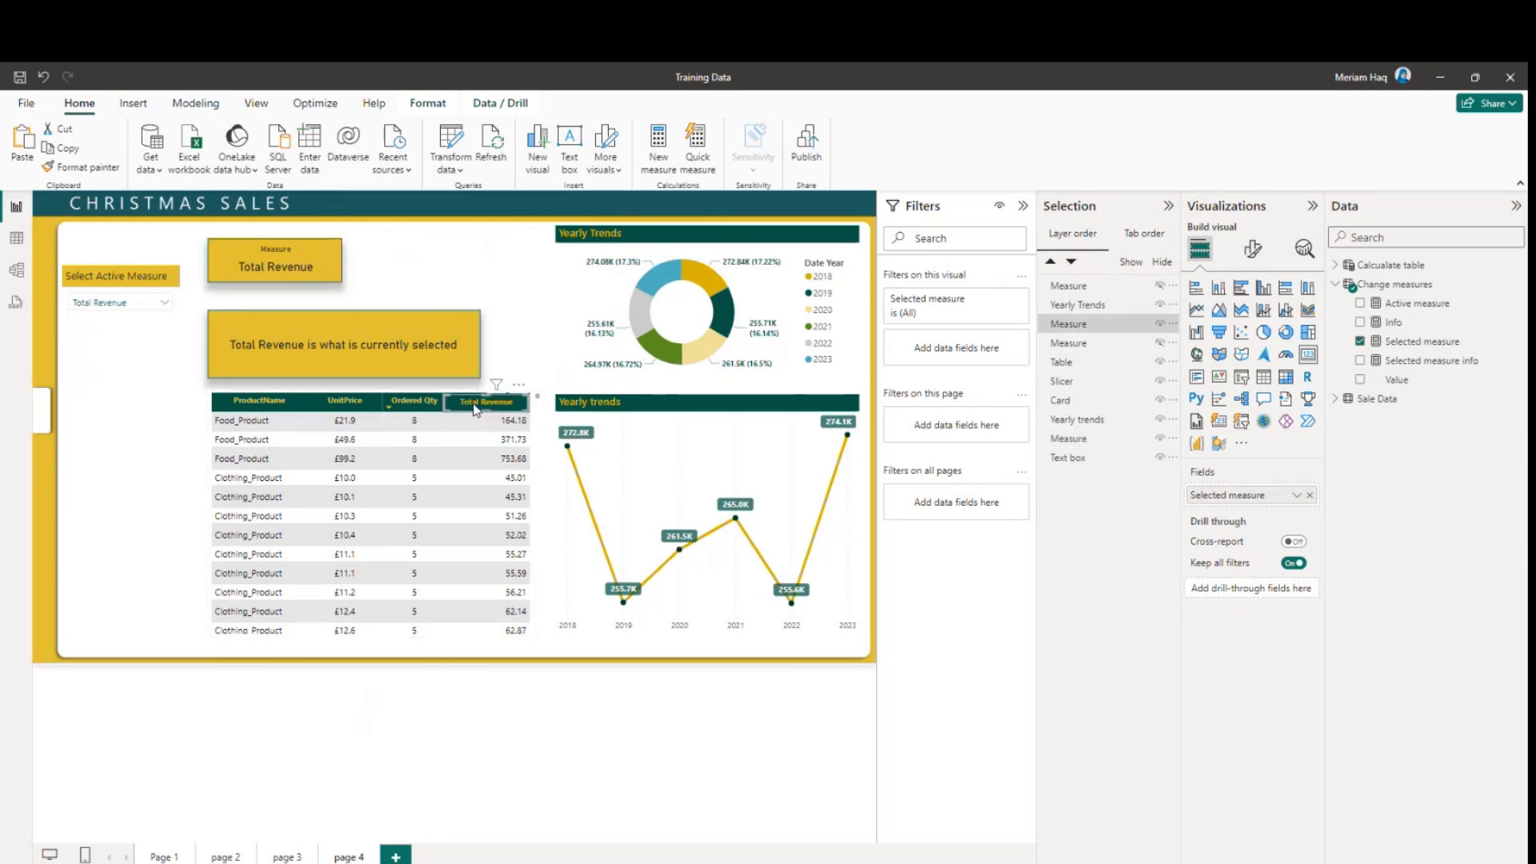
Step: Switch the Select Active Measure slicer to Delivery Time and then Total Transactions to check the table's dynamic column header
click(164, 302)
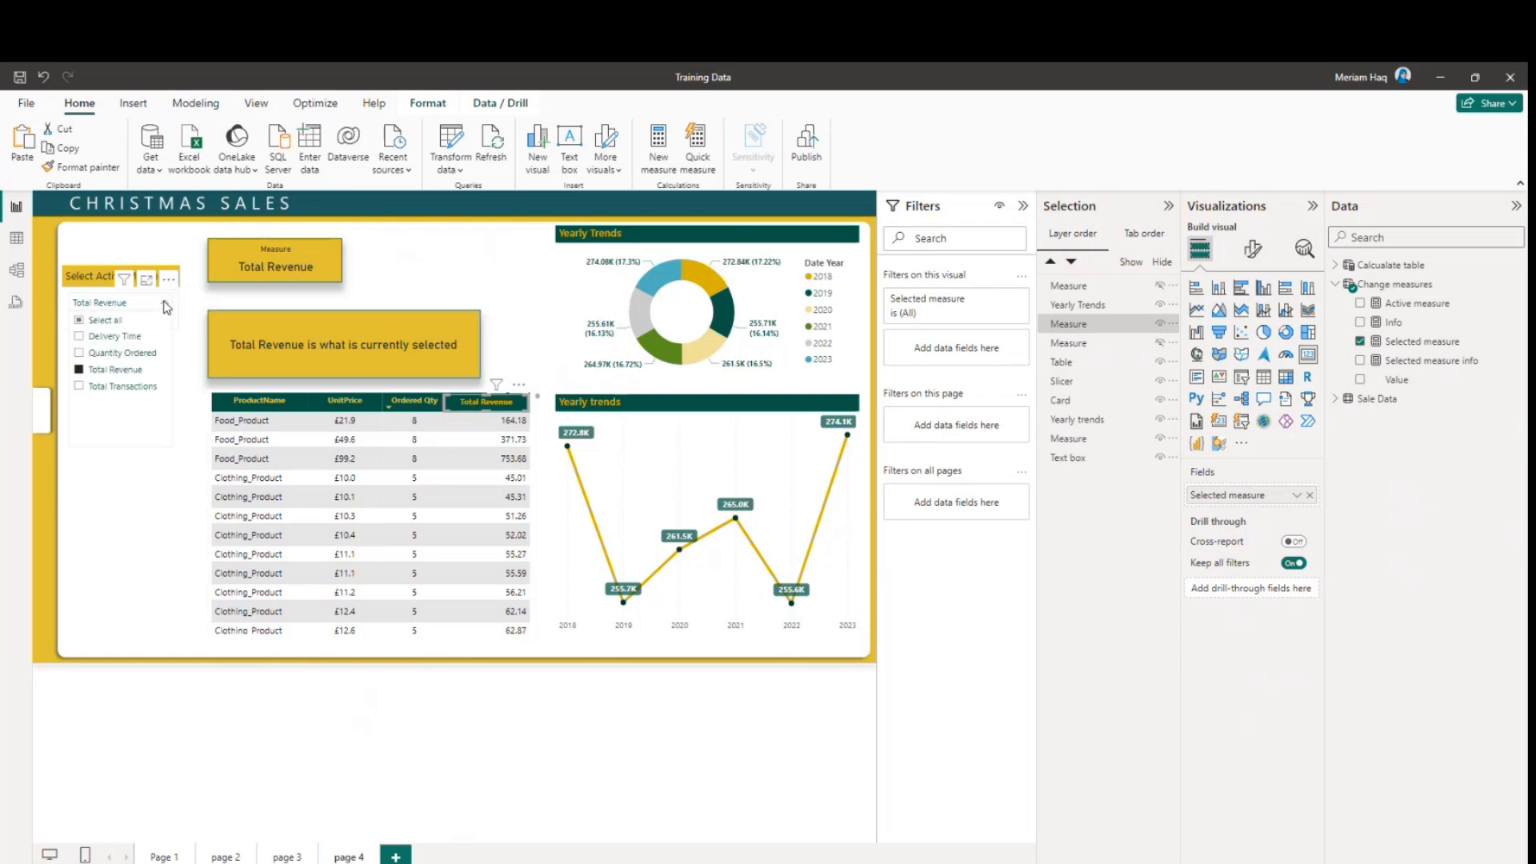
click(88, 337)
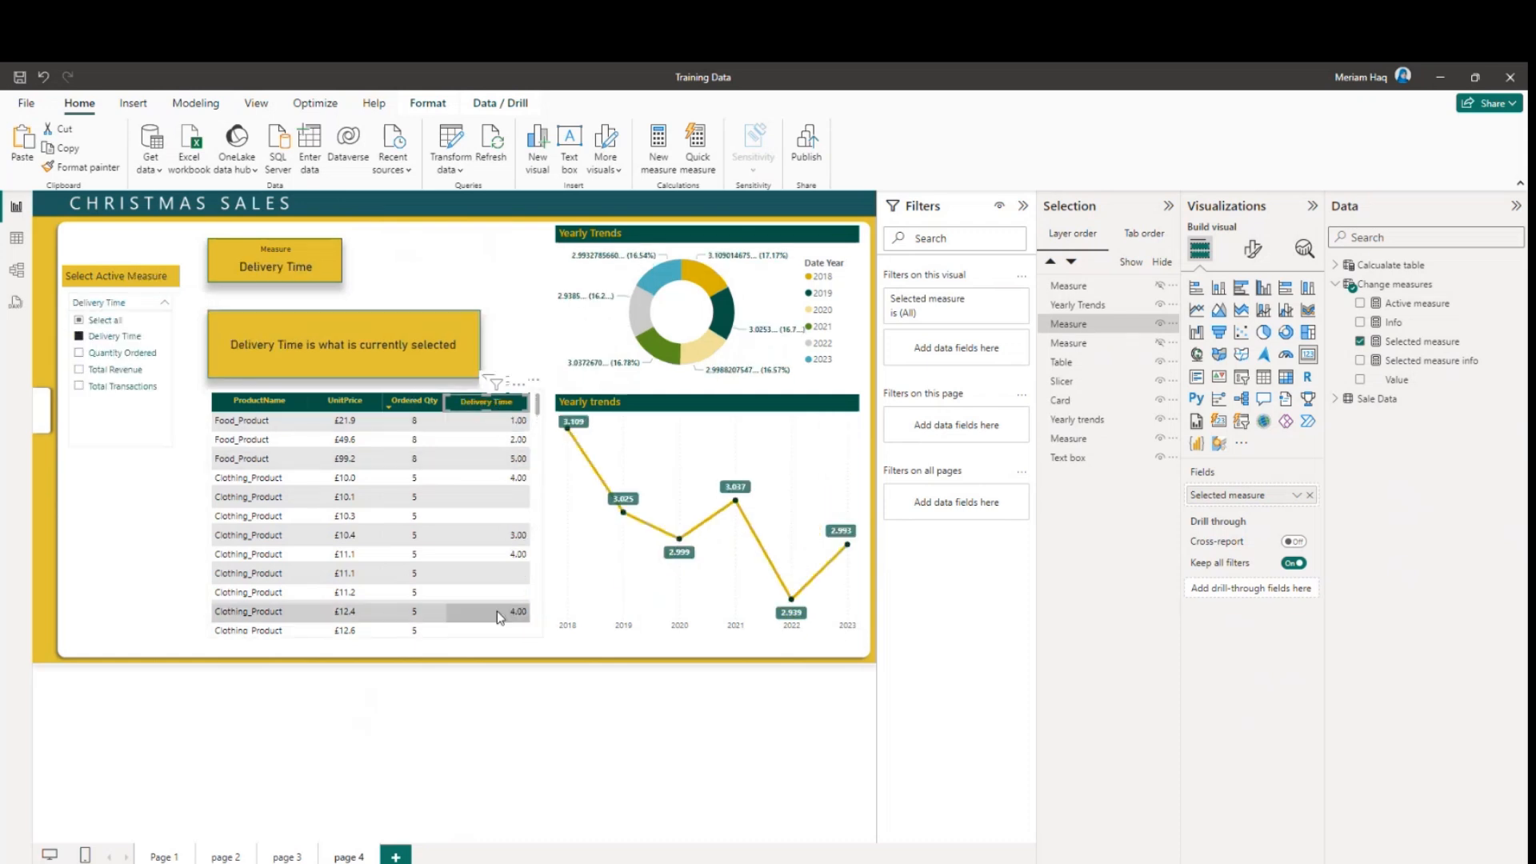
click(78, 386)
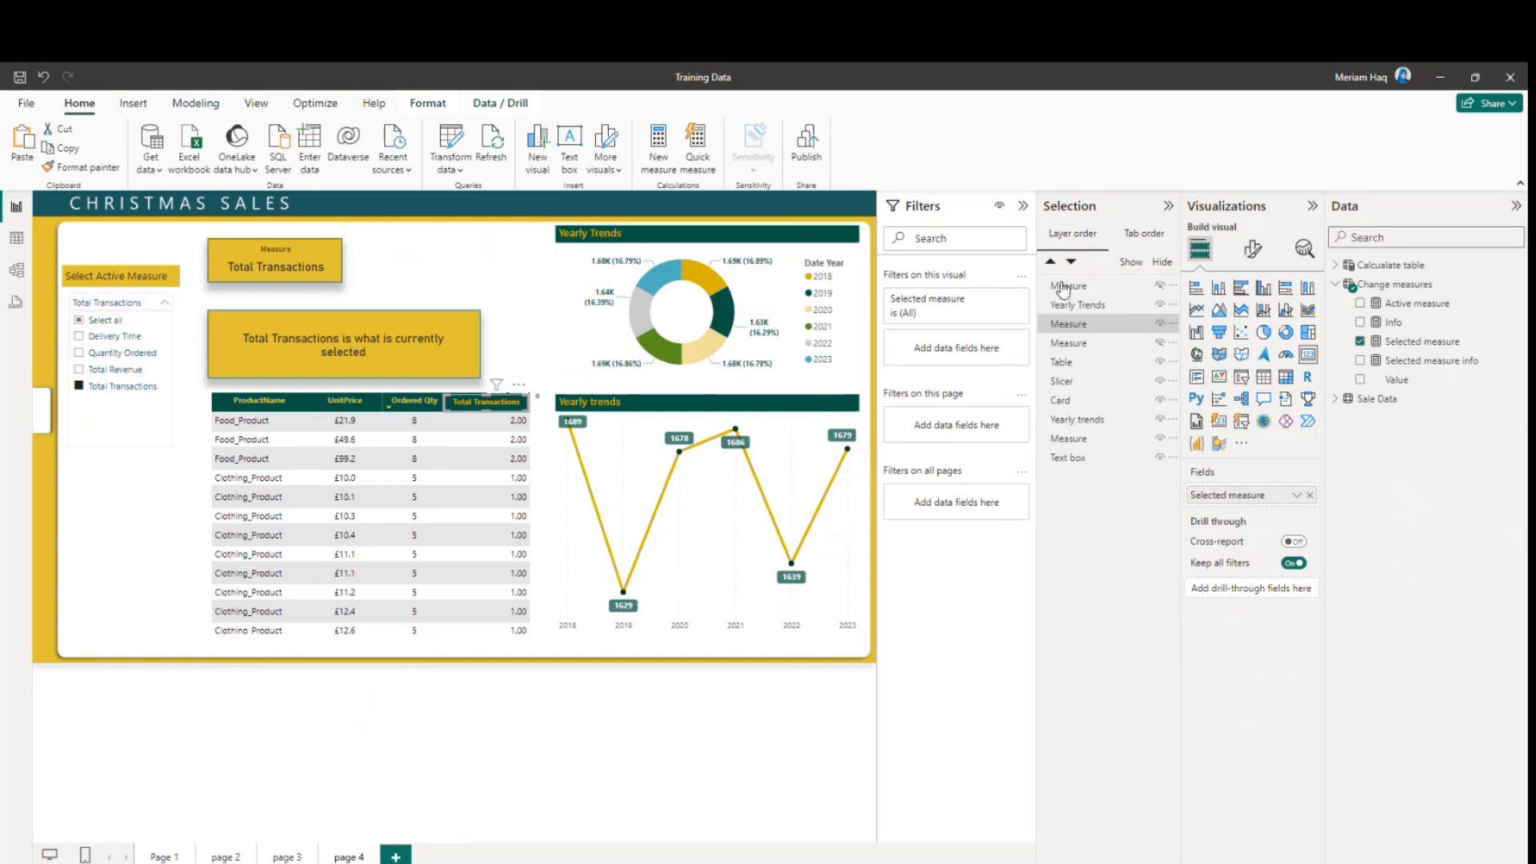
Step: Unhide the Measure cards on the title bars of the Yearly Trends donut and Yearly trends line chart, and collapse the visual list
click(1157, 294)
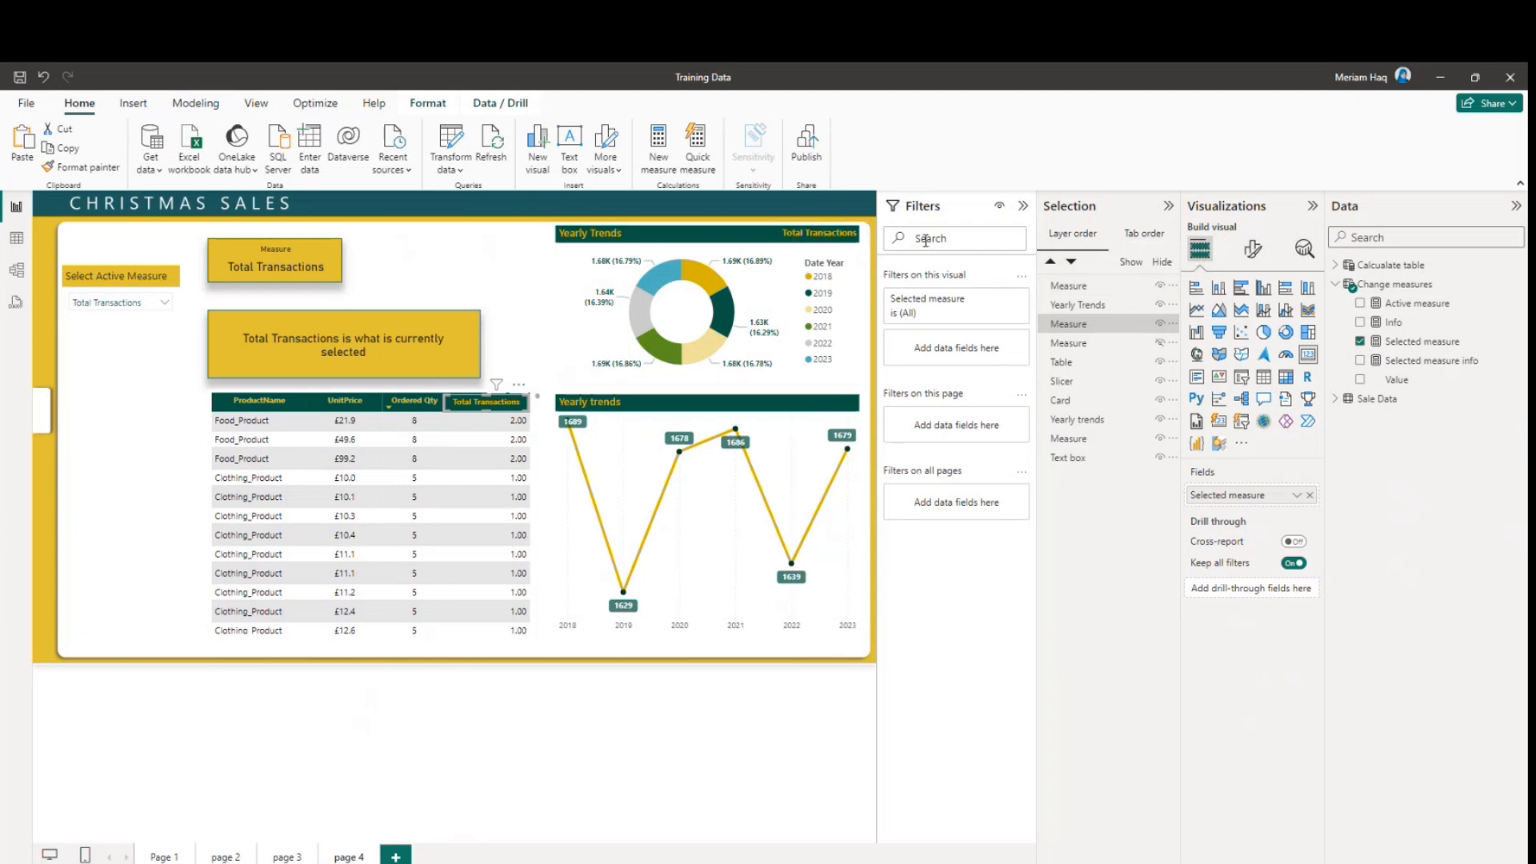
click(1159, 342)
click(1168, 206)
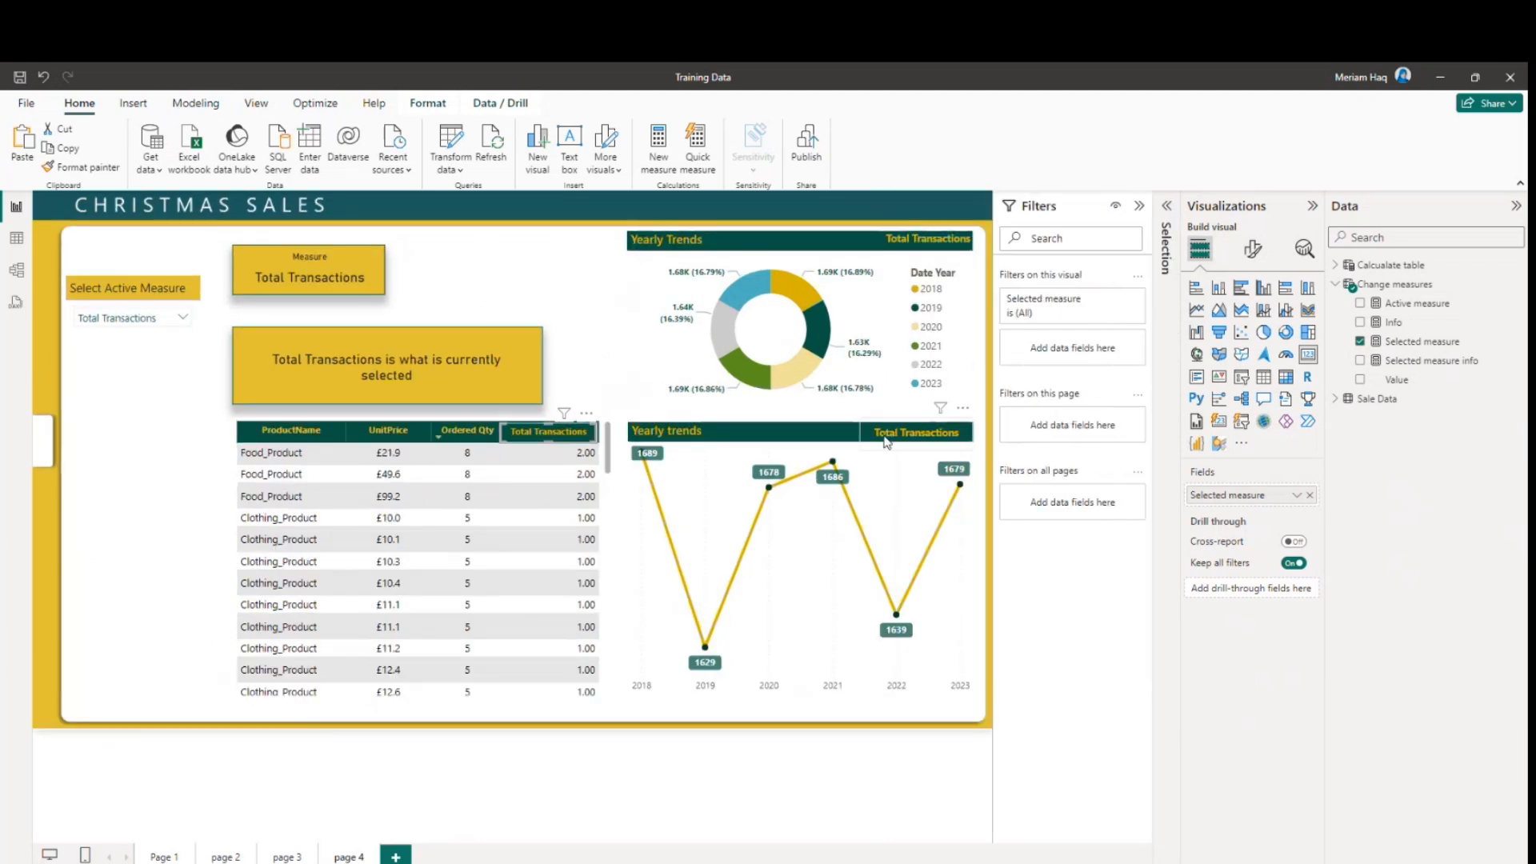
Step: Set the slicer to Delivery Time, Quantity Ordered and Total Revenue in turn to check the dynamic titles on both charts and the table
click(183, 318)
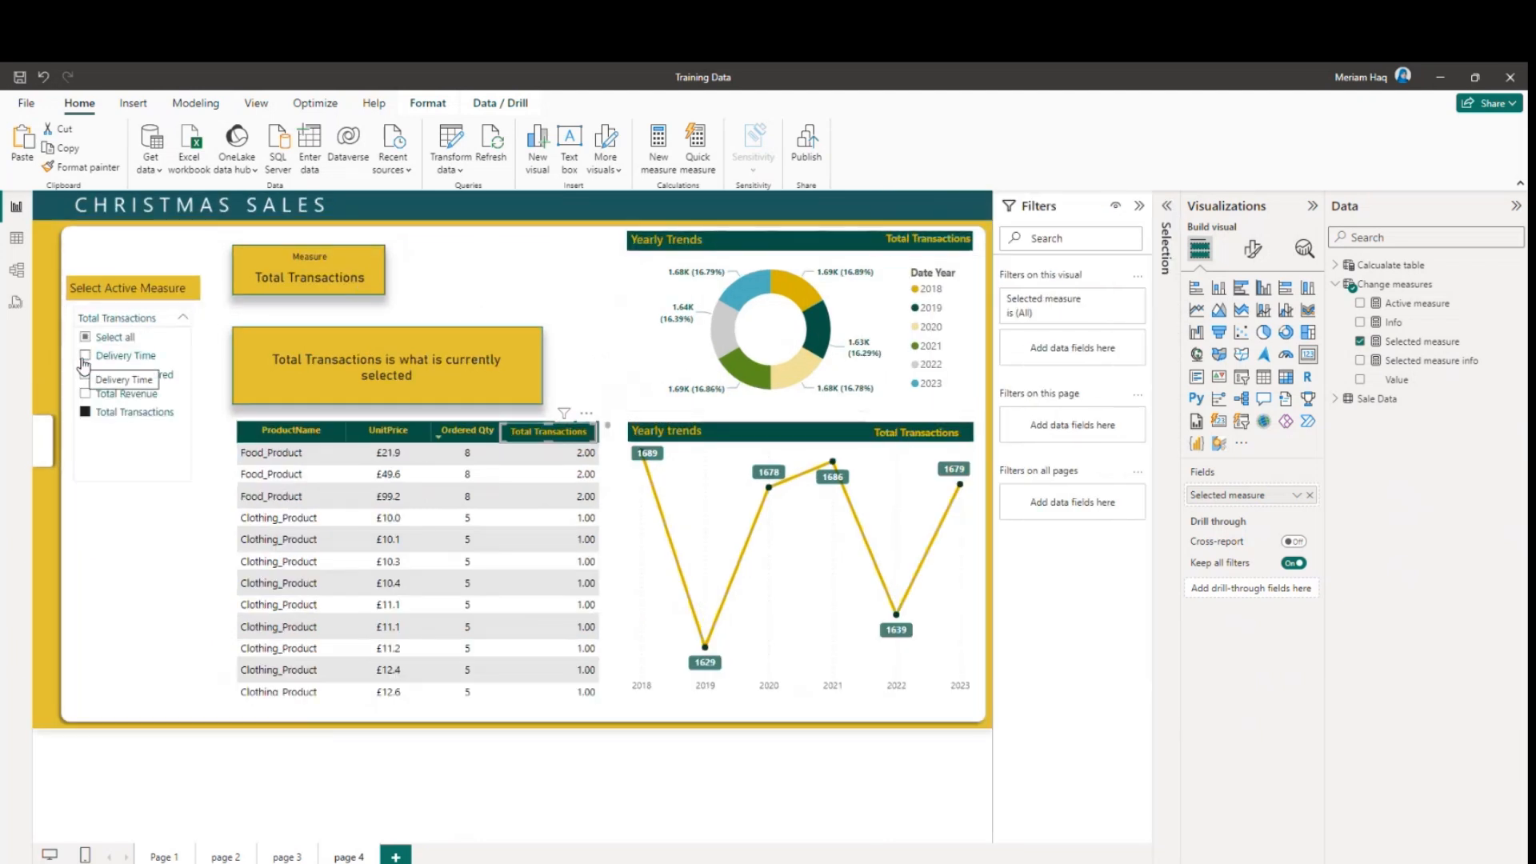
click(85, 362)
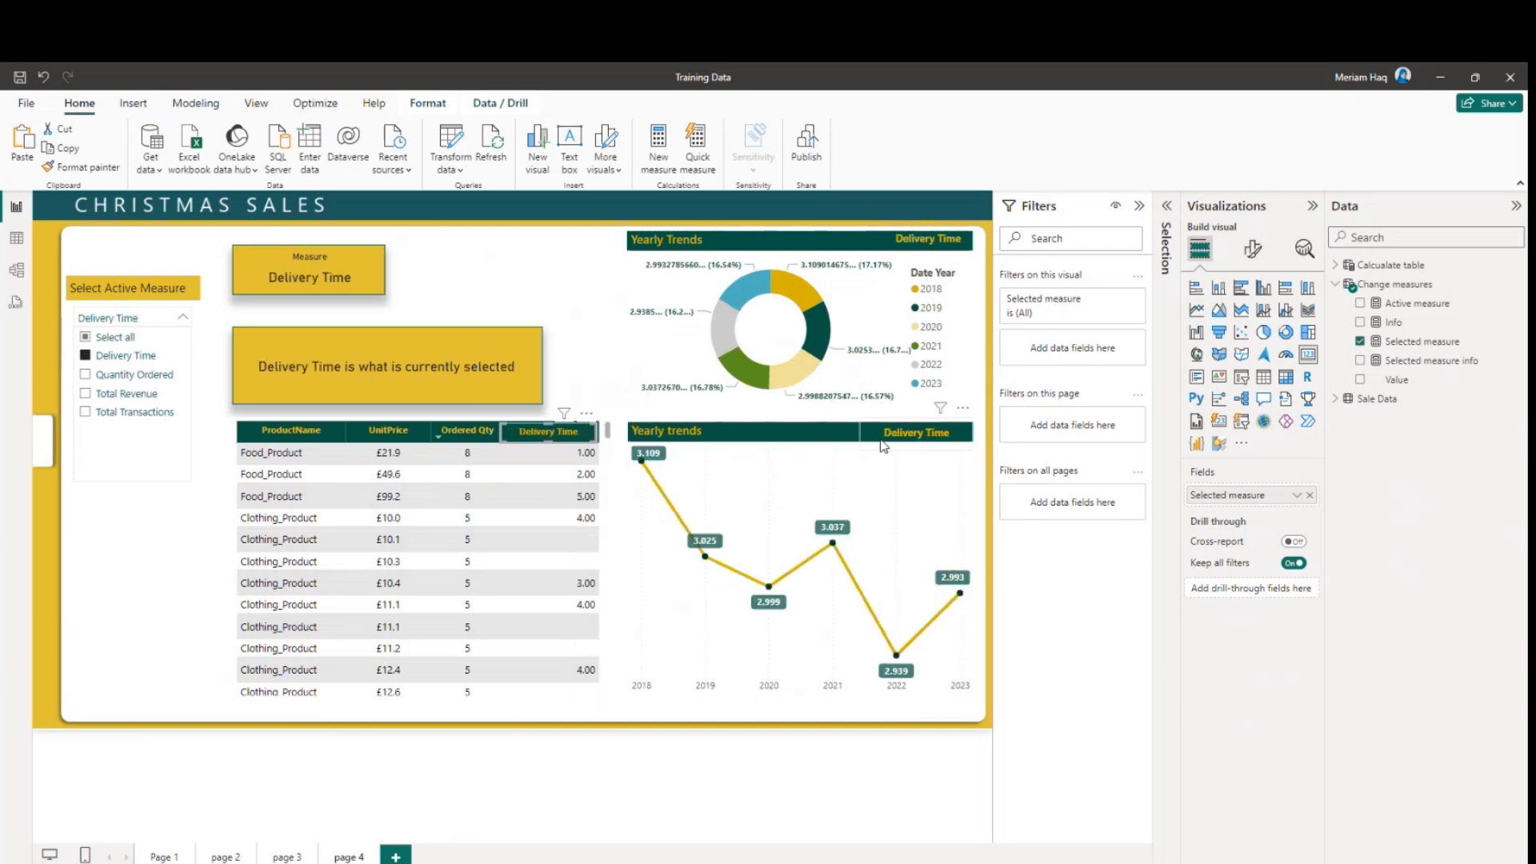
click(85, 376)
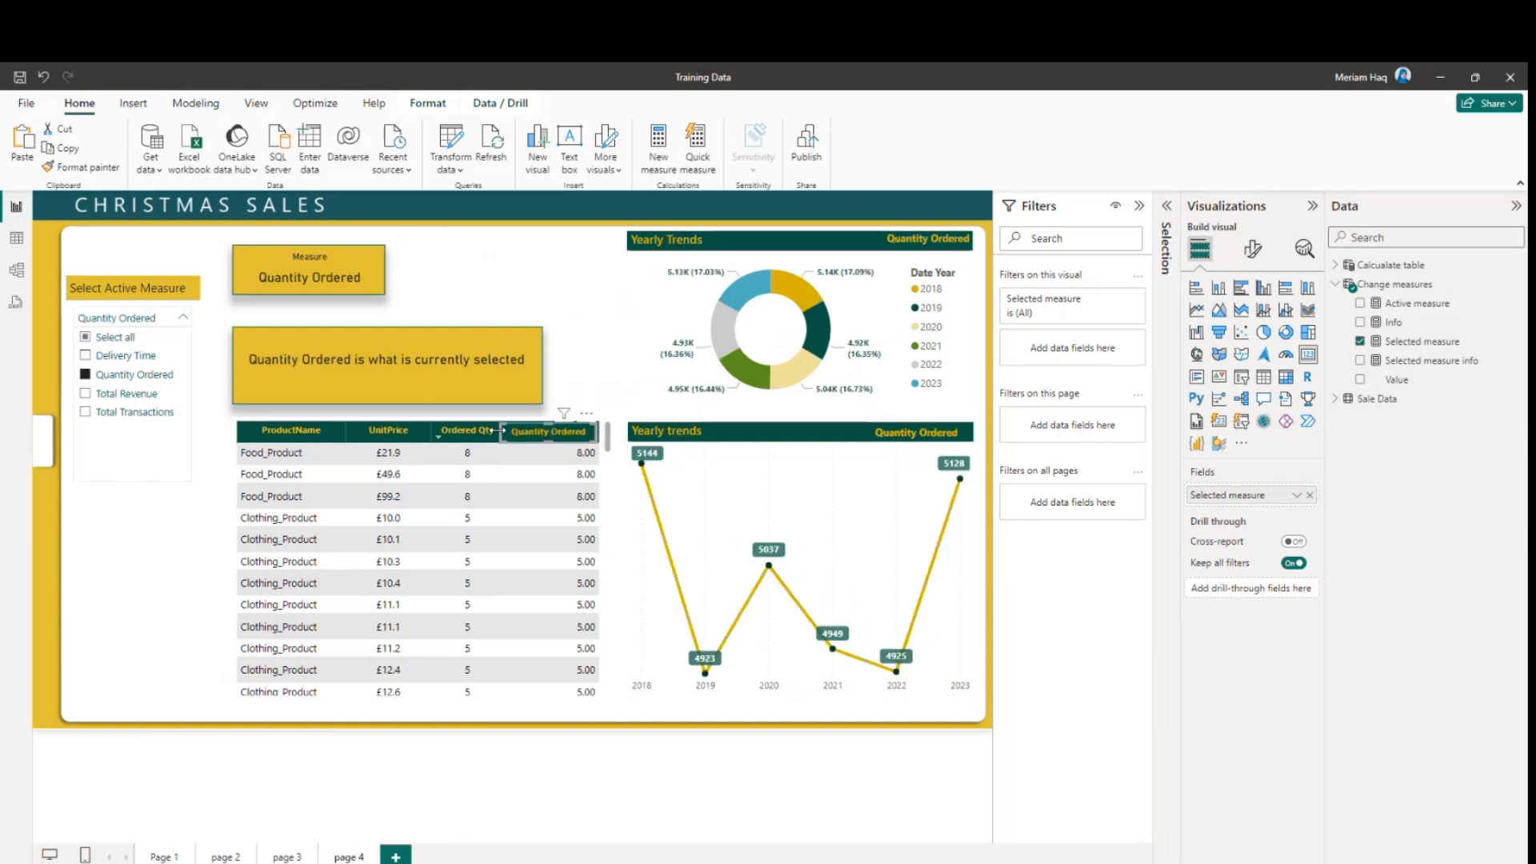
click(85, 394)
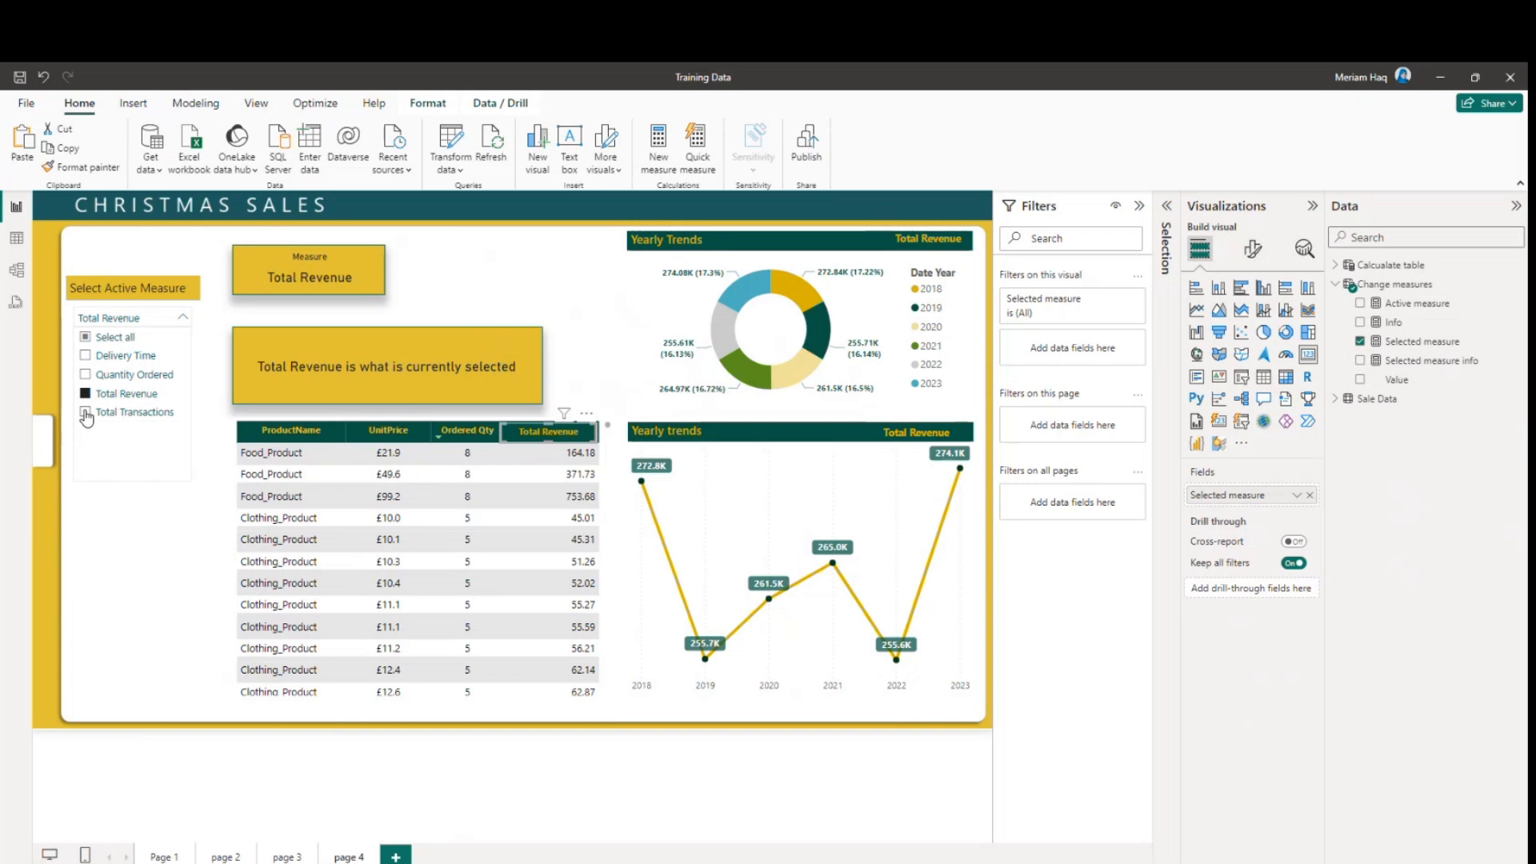
Step: Test the Total Transactions choice in the Select Active Measure slicer and clear it so that no measure is selected
click(85, 413)
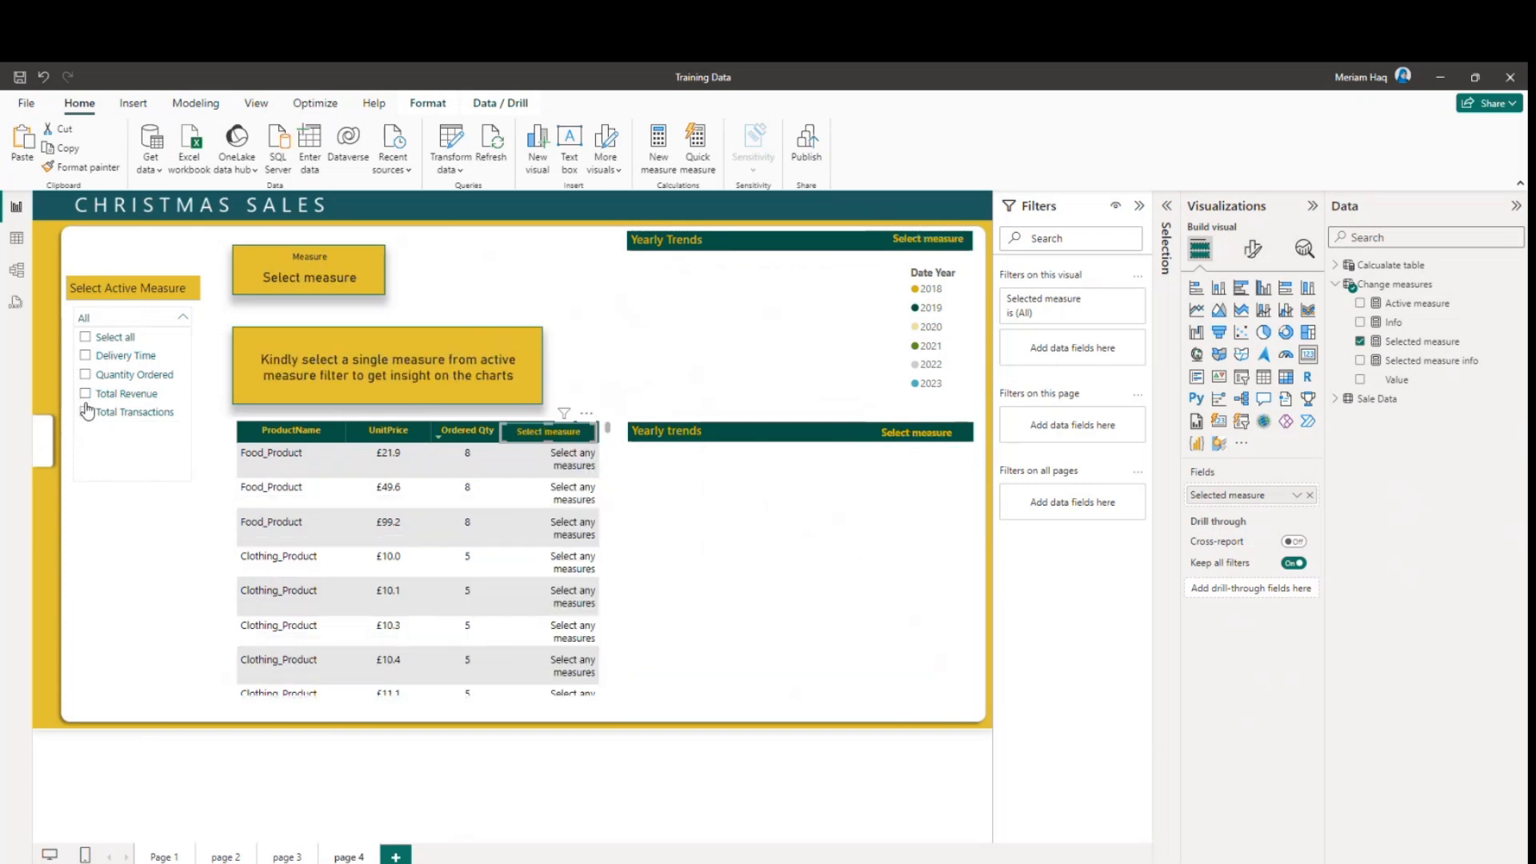
click(85, 413)
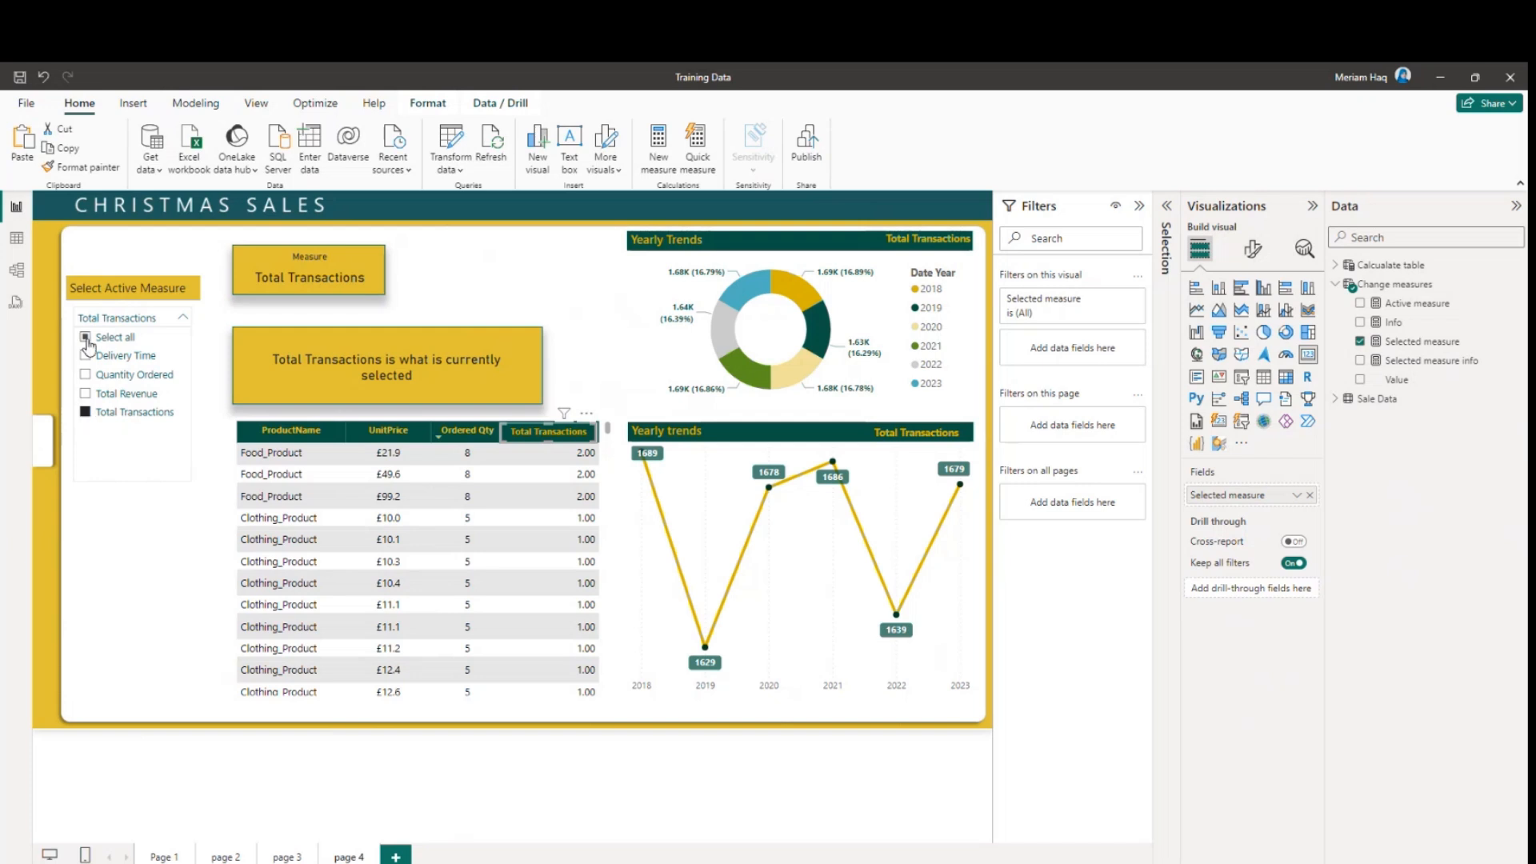
click(86, 412)
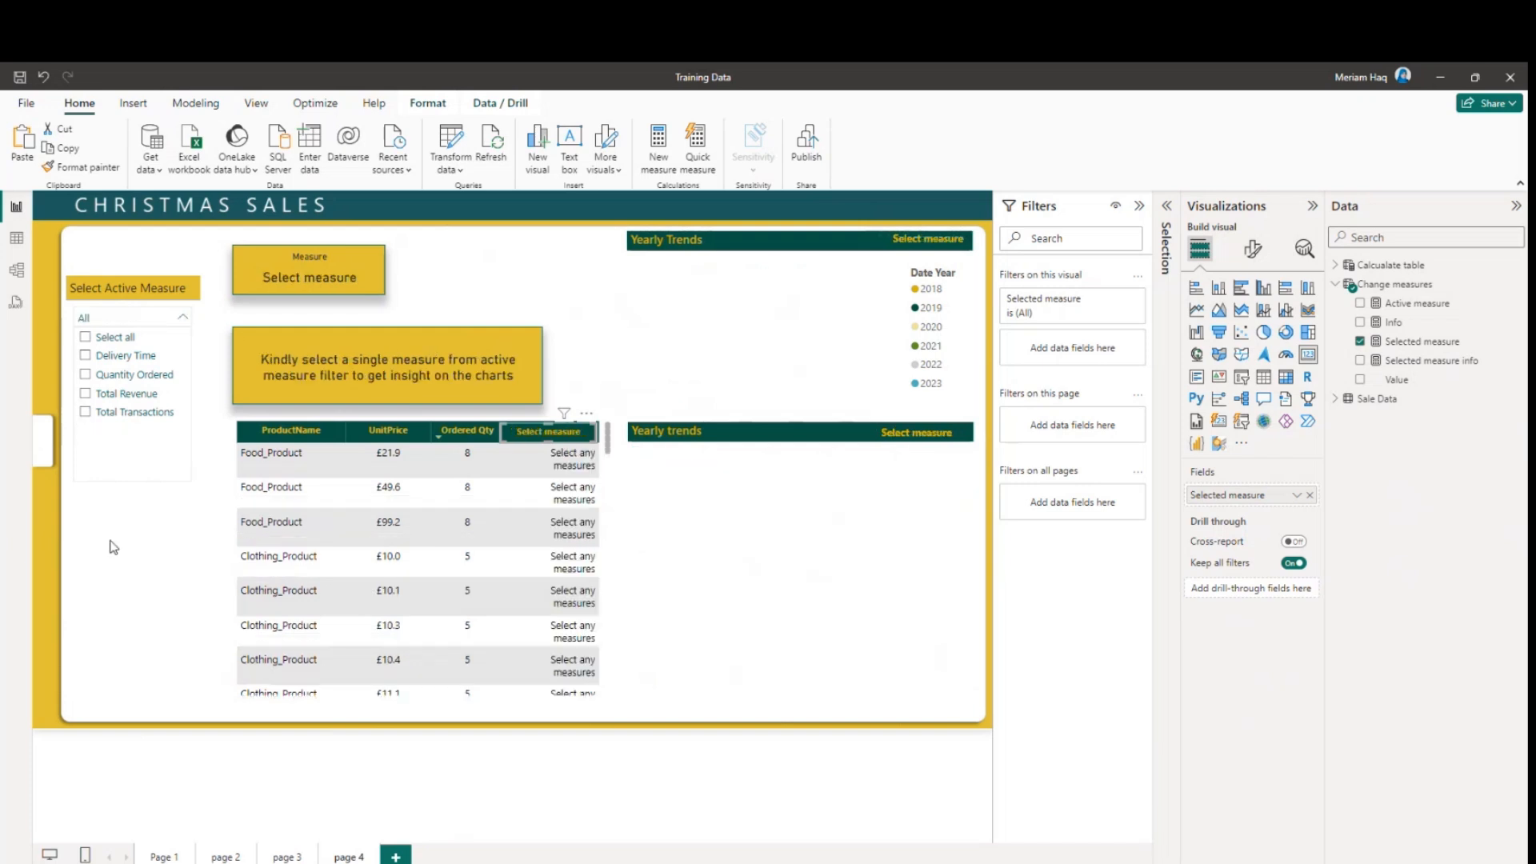